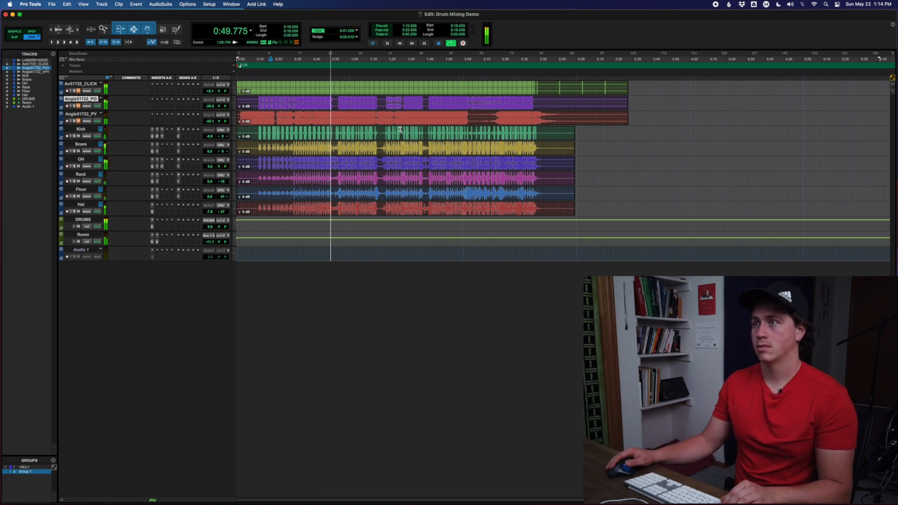
Play the full drum mix from the 1:52 mark to hear it with its processing
key("space")
left_click(452, 157)
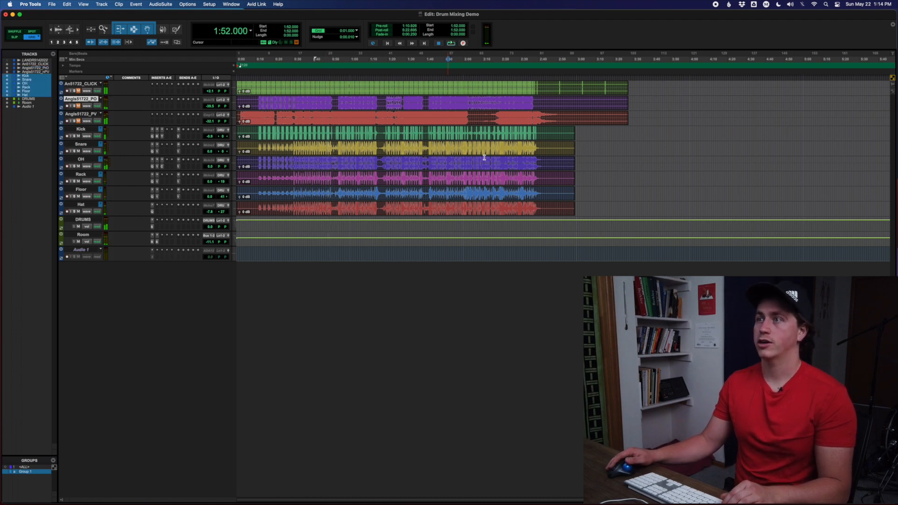
key("space")
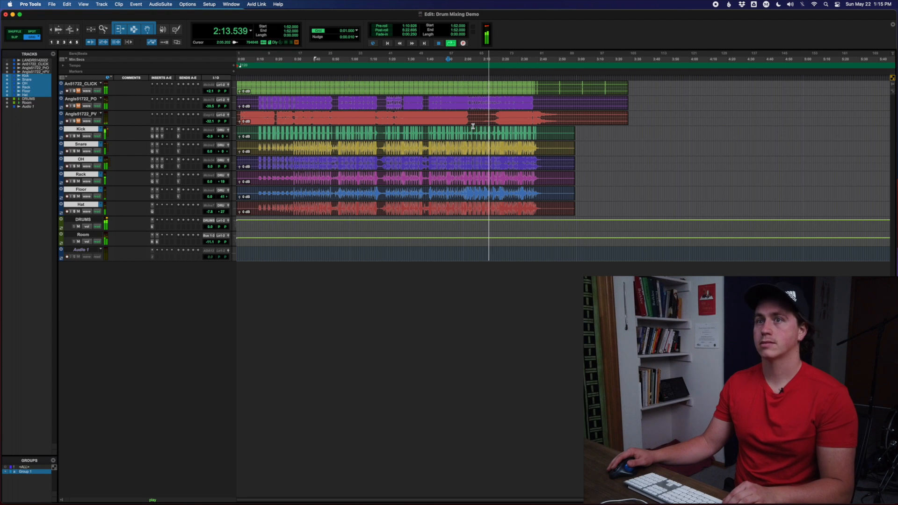
key("space")
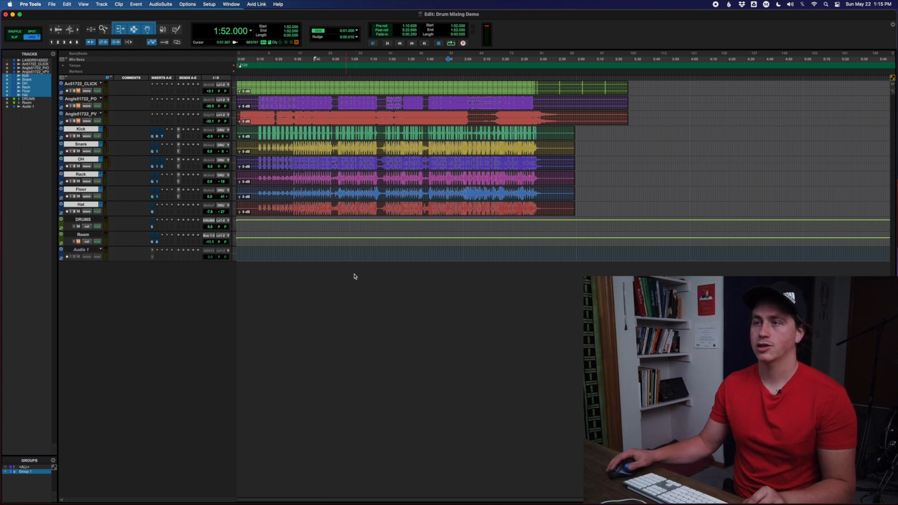
Play the drum tracks from the 0:36 mark to hear them with their inserts bypassed
left_click(305, 140)
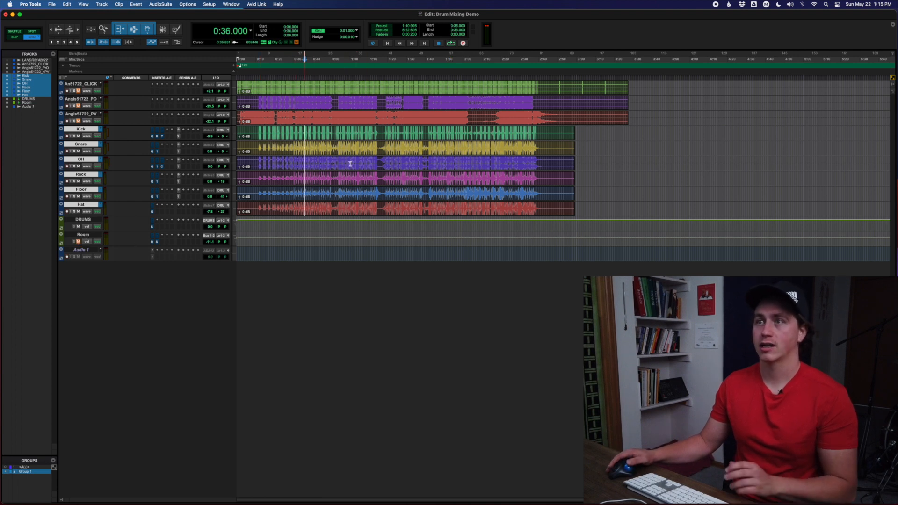
key("space")
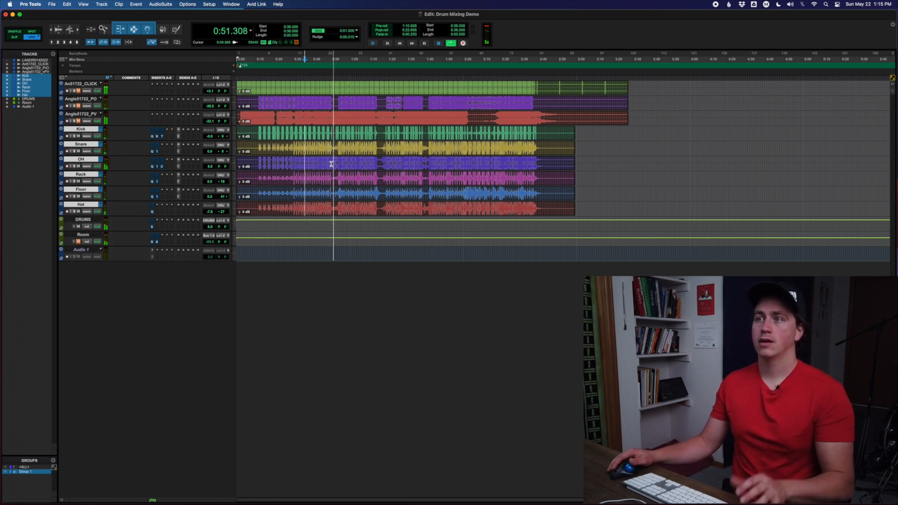
key("space")
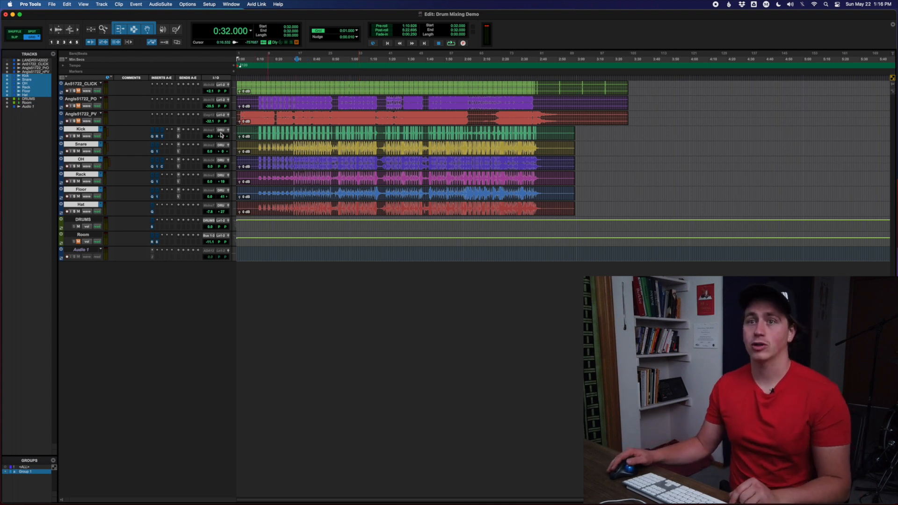
Disable Group 1, solo the Kick track and listen to it from the 0:31 mark
left_click(36, 472)
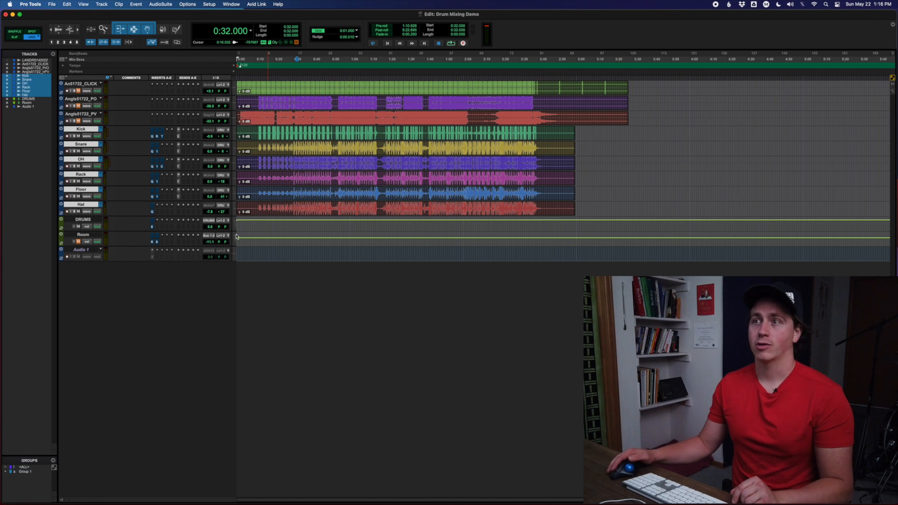
left_click(298, 134)
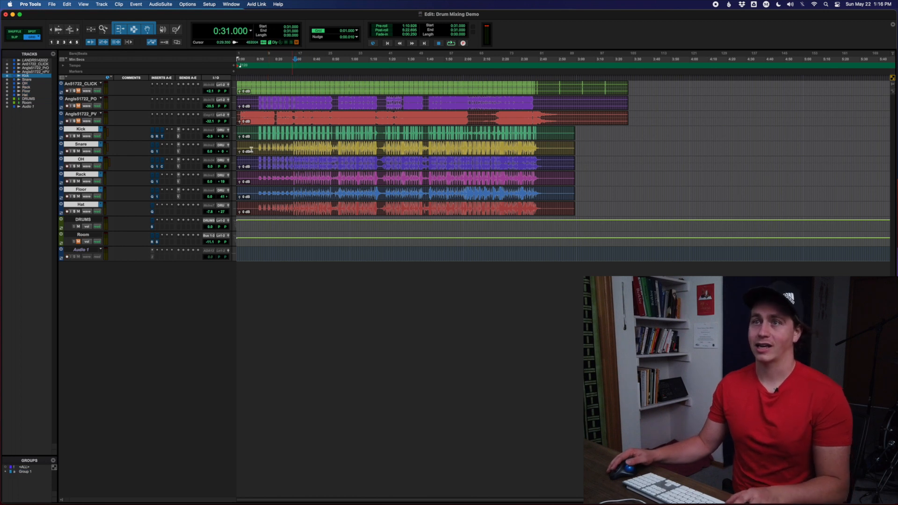
key("space")
key("shift+s")
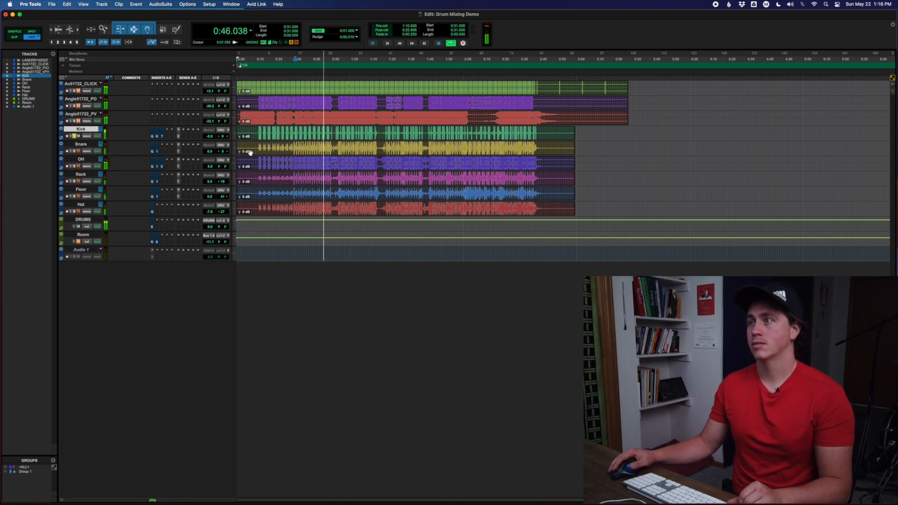
key("space")
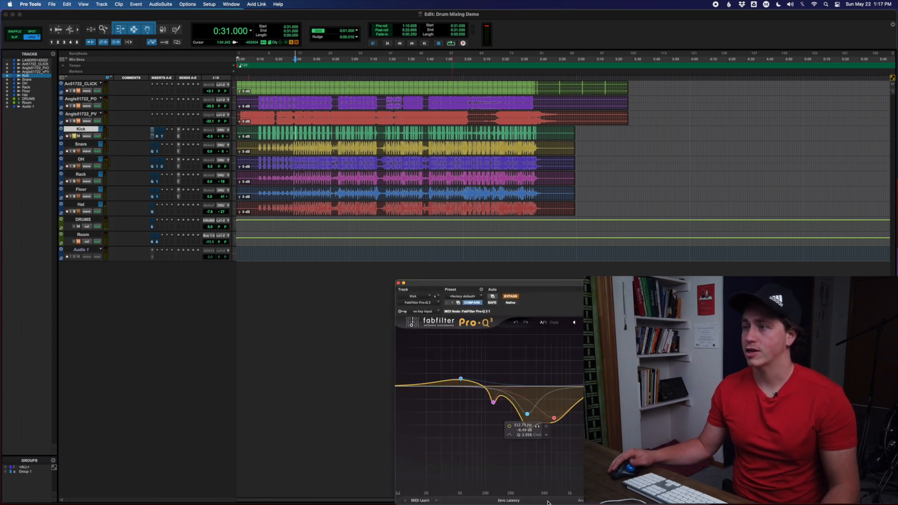
Activate the Kick's FabFilter Pro-Q 3 and set its low boost to about +1.62 dB at 51 Hz
left_click_drag(564, 284, 655, 197)
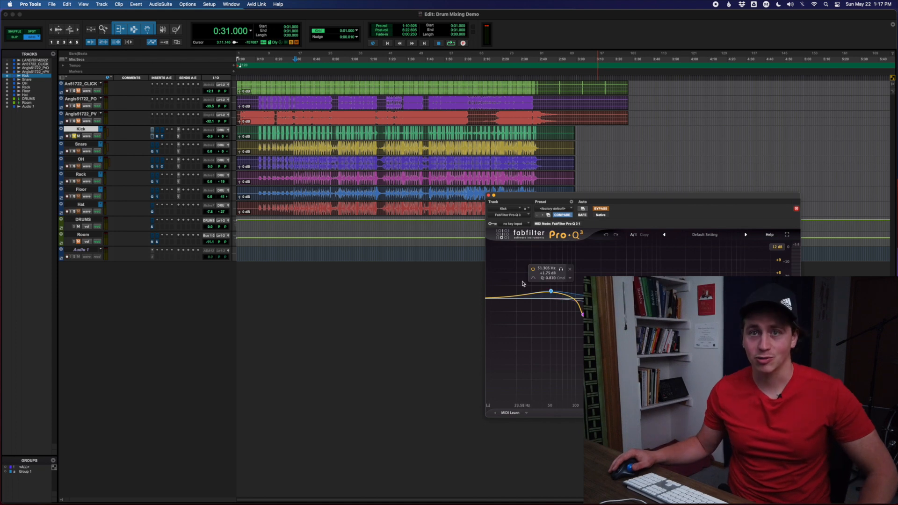
left_click(607, 210)
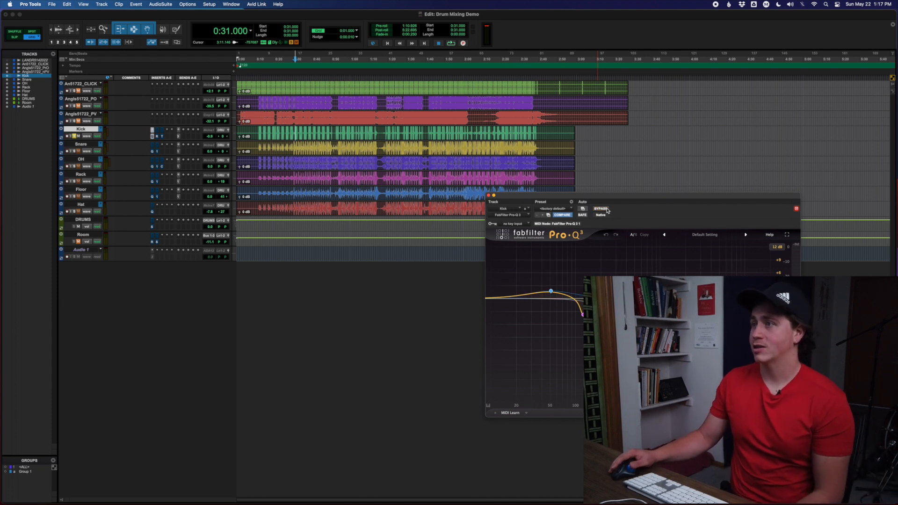
left_click(551, 293)
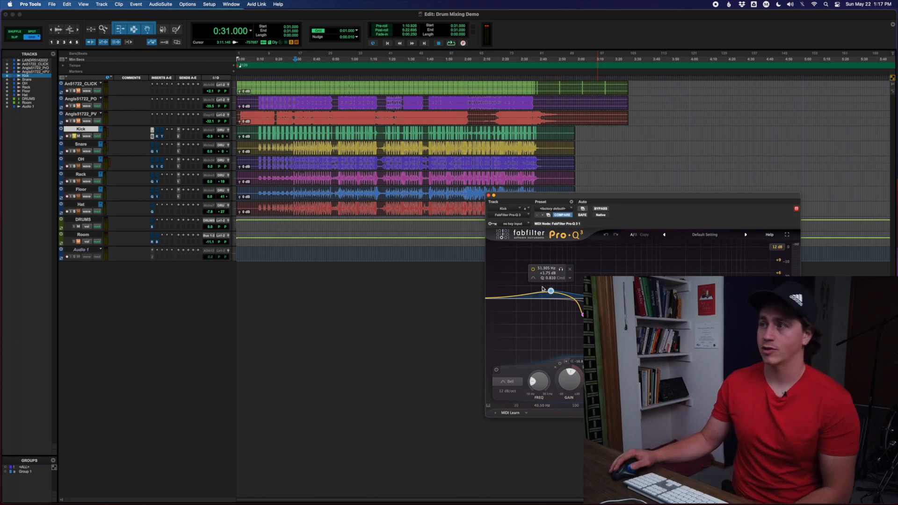
left_click_drag(551, 291, 551, 293)
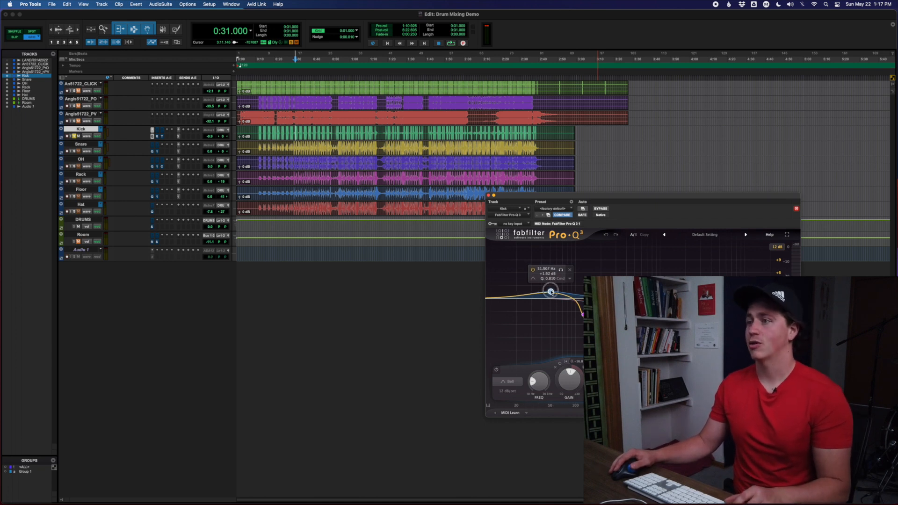
Compare the Kick with the Pro-Q 3 bypassed and active during playback
key("space")
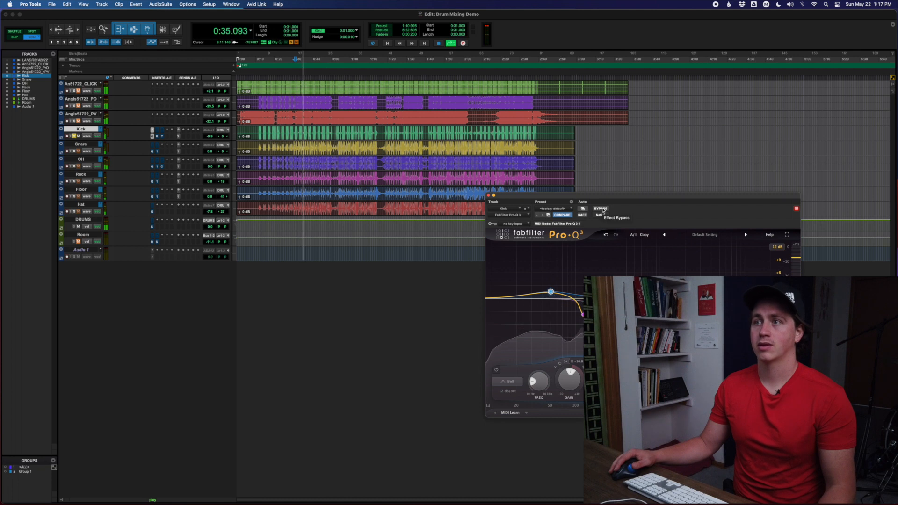
left_click(601, 209)
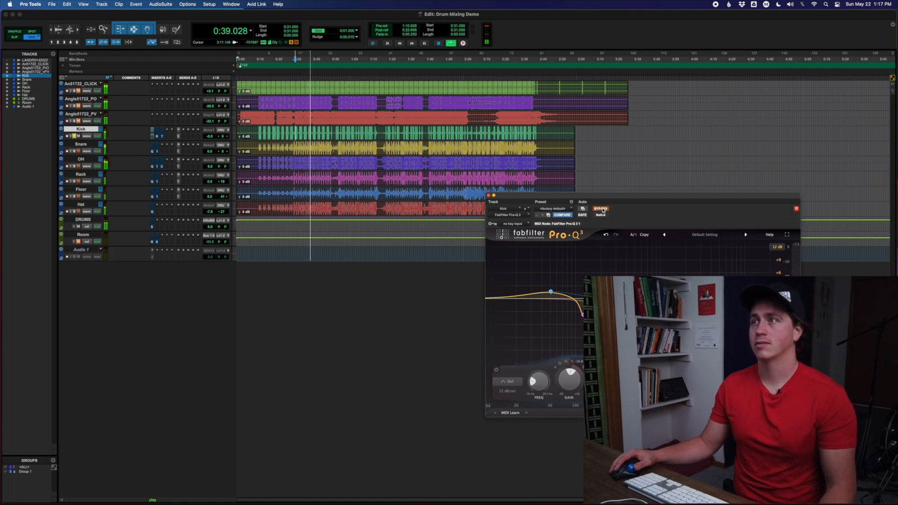
left_click(601, 208)
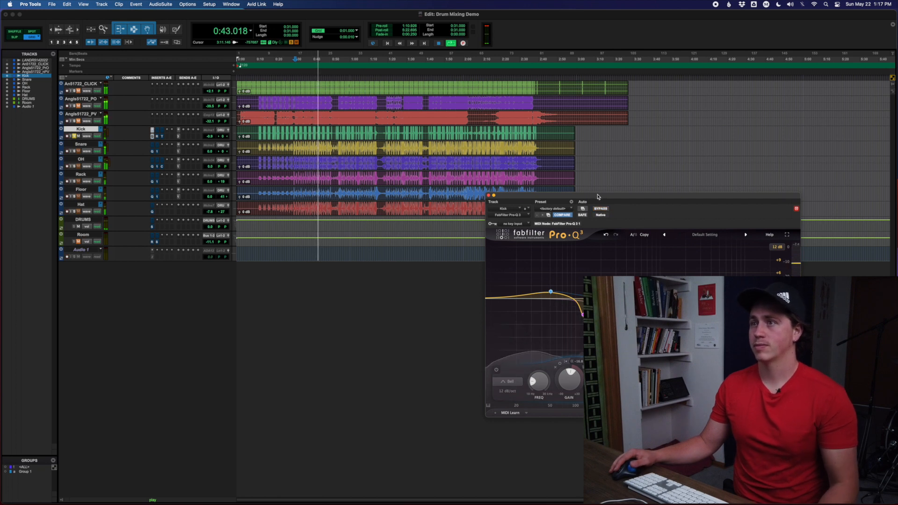
key("space")
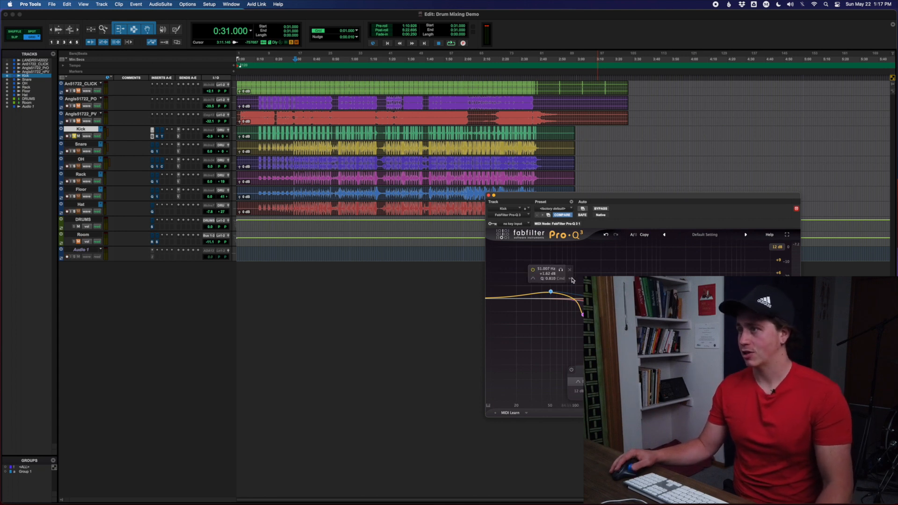
Audition the Kick EQ's 124 Hz band with a boost of about 7.5 dB during playback, and set it to a cut of about 5.5 dB
mouse_move(583, 315)
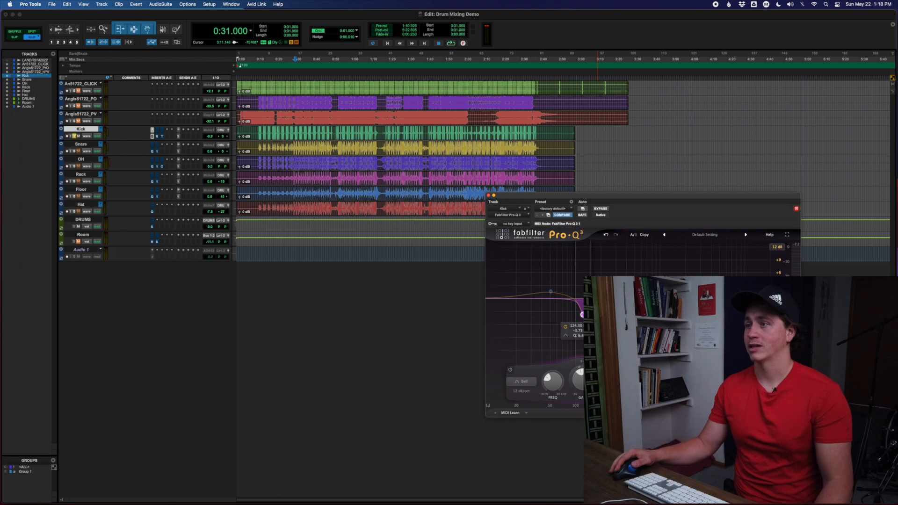
key("space")
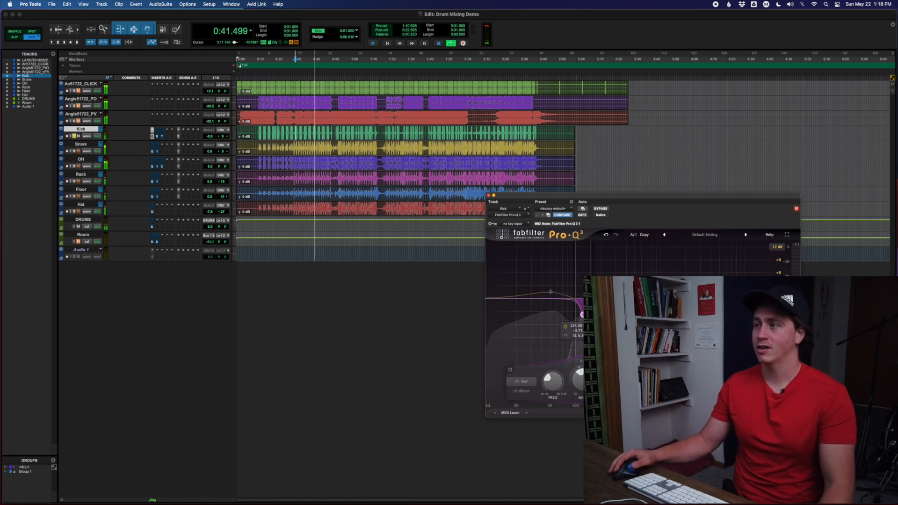
left_click_drag(583, 314, 585, 268)
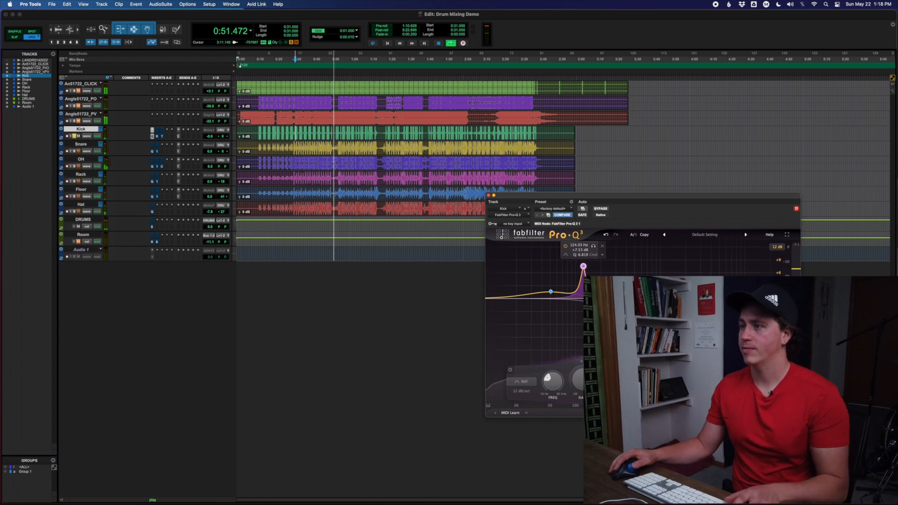
key("space")
left_click_drag(579, 375, 575, 415)
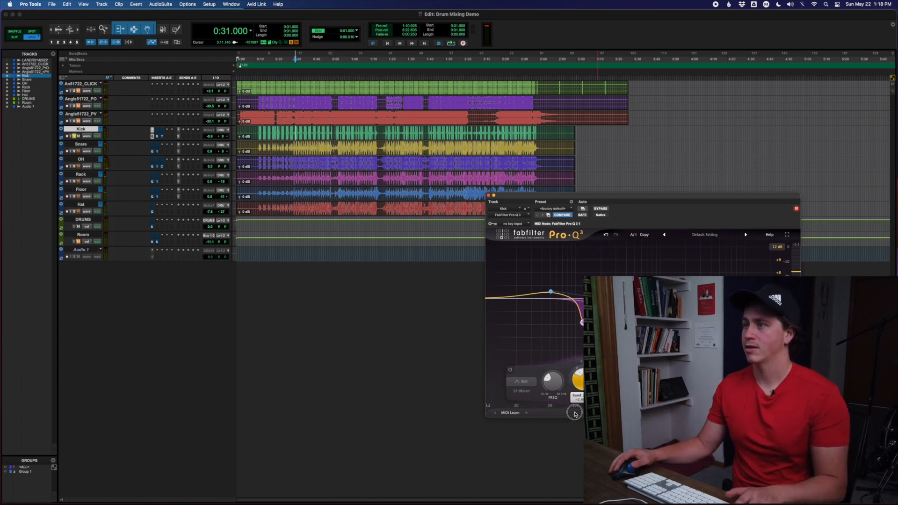
Compare the Kick with the EQ's 124 Hz band switched off and on during playback
key("space")
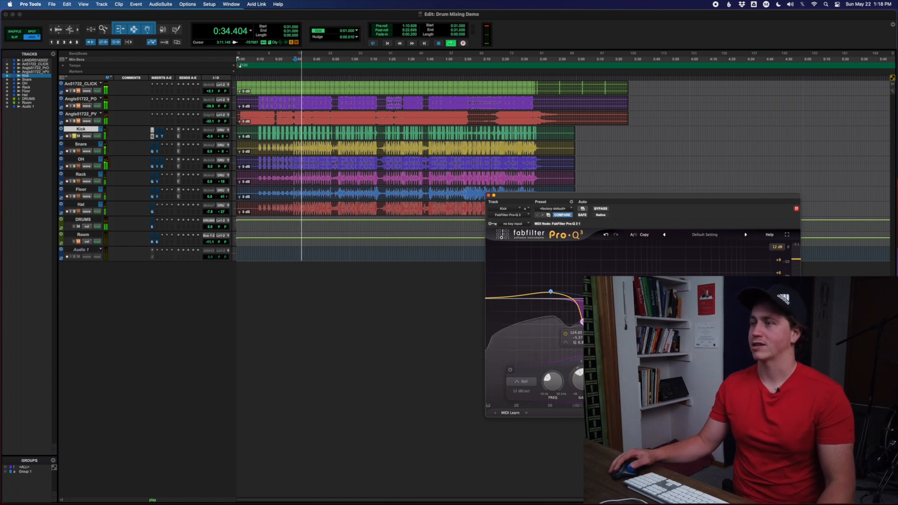
left_click(566, 334)
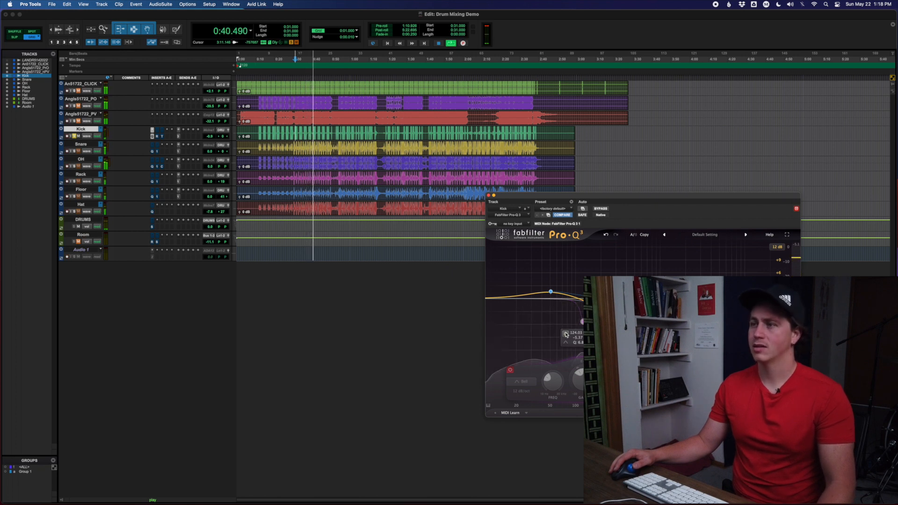
left_click(565, 334)
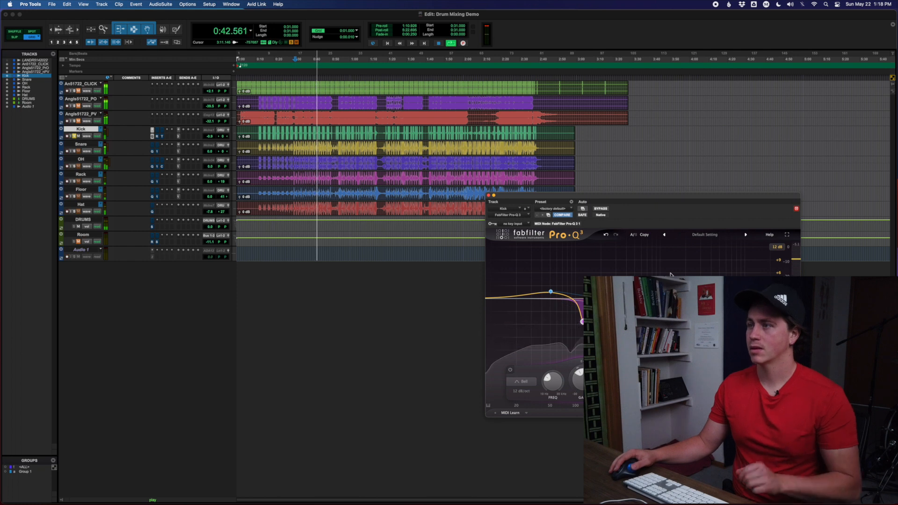
key("space")
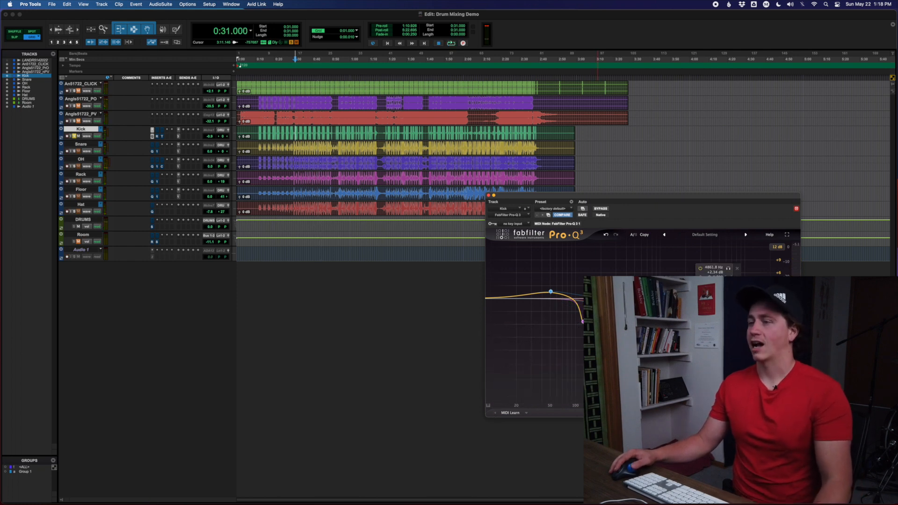
Activate the RCompressor on the Kick track and listen to the compressed kick from the 0:35 mark
left_click(157, 137)
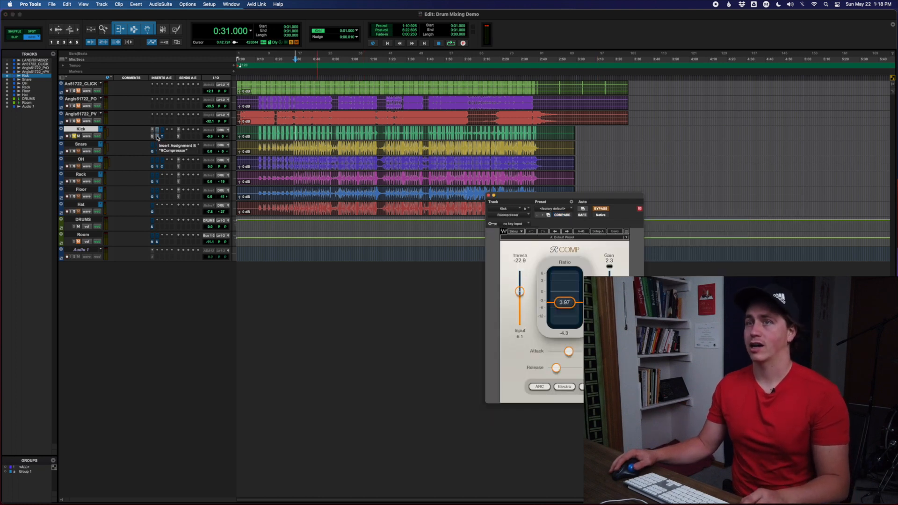
key("space")
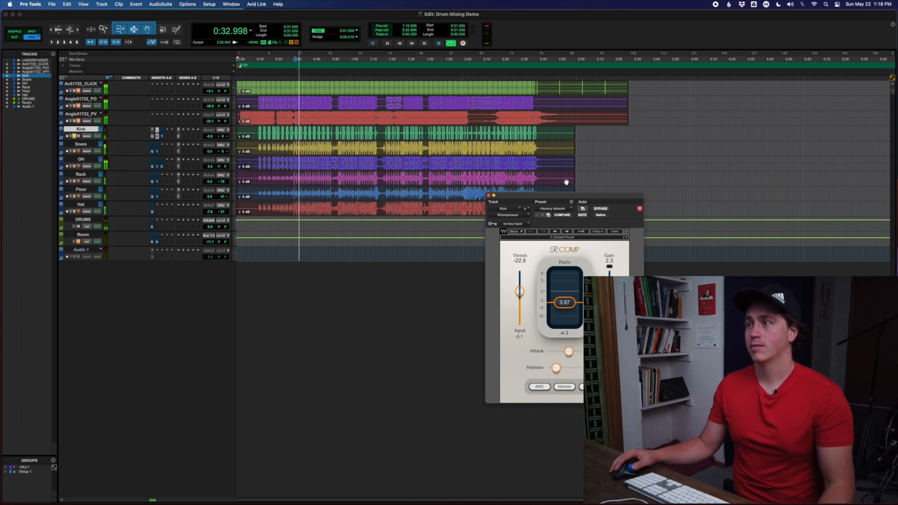
left_click_drag(561, 195, 653, 162)
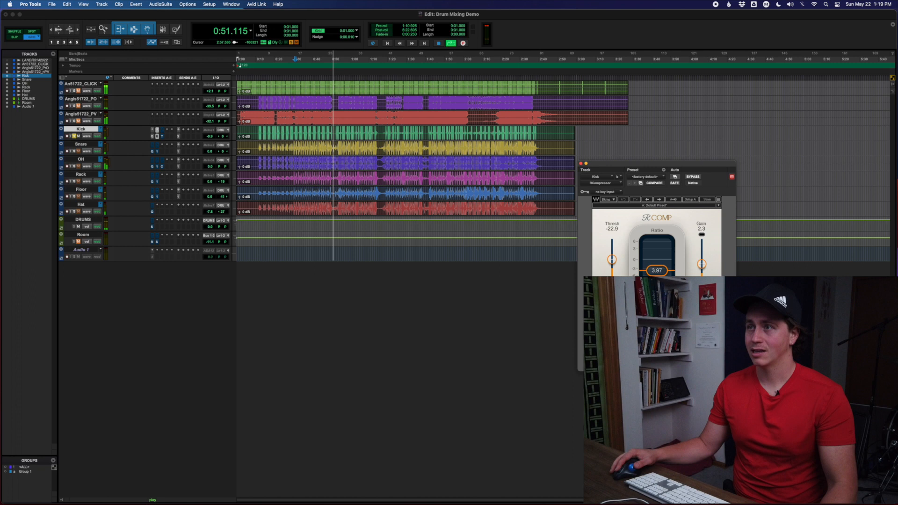
left_click(312, 133)
left_click(303, 131)
key("space")
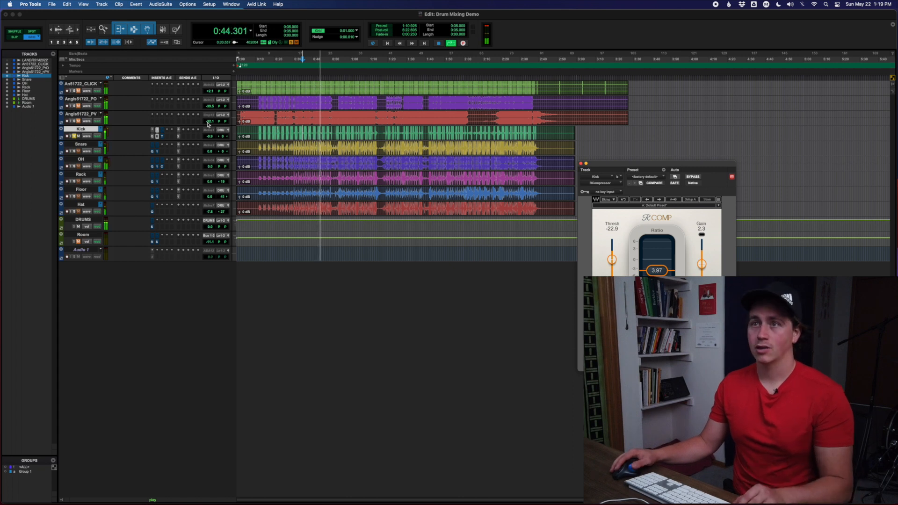
Activate the Transient Master on the Kick and check its Sustain setting during playback from the 1:48 mark
left_click(162, 136)
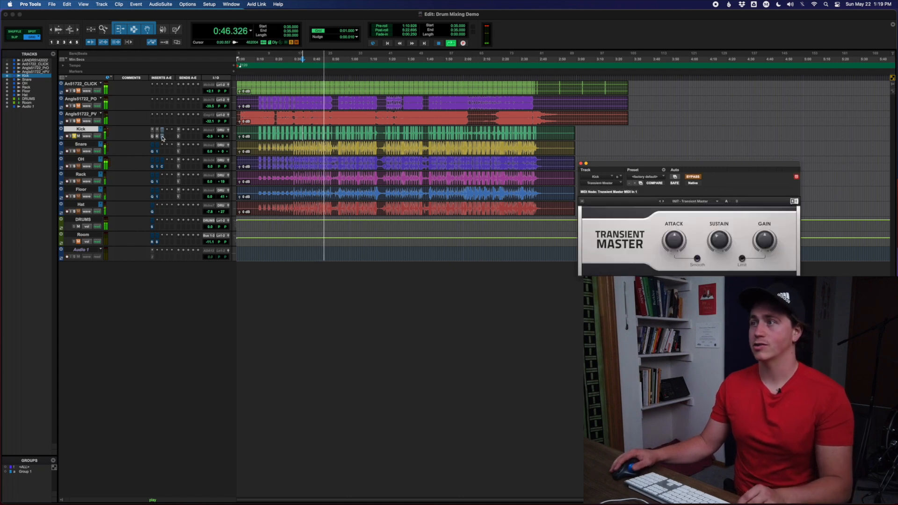
left_click(163, 137, "super")
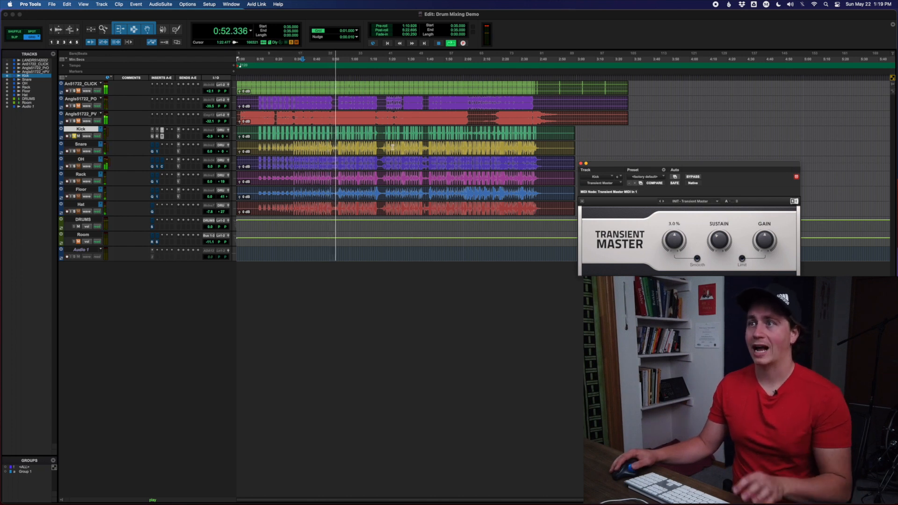
left_click(440, 147)
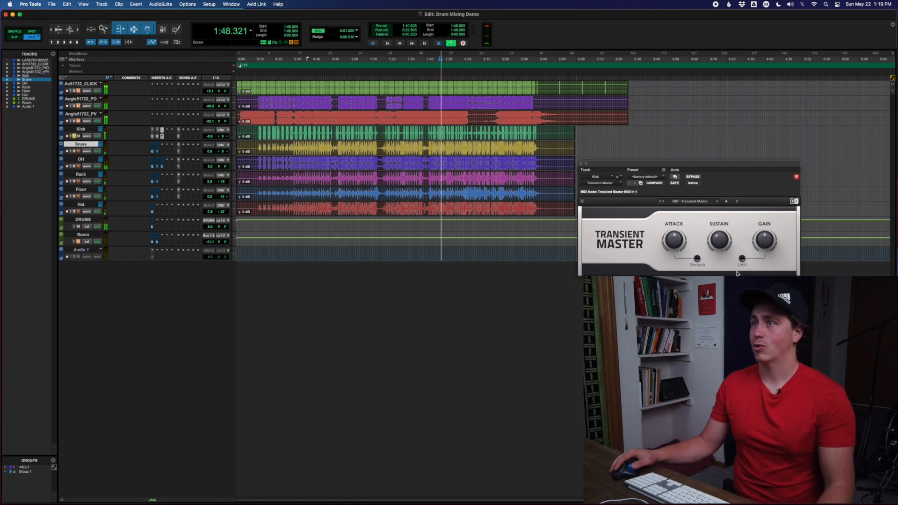
left_click(719, 243)
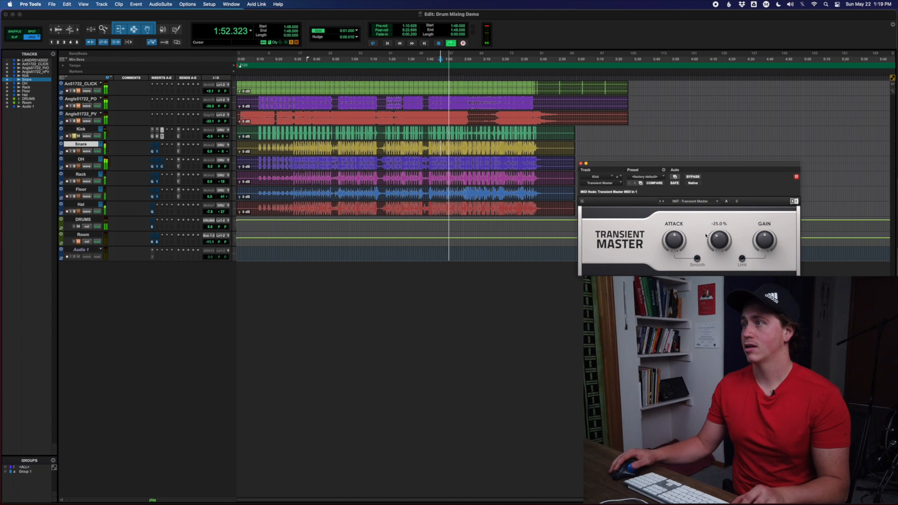
Compare the Kick with the Transient Master bypassed and active, and stop playback
left_click(693, 177)
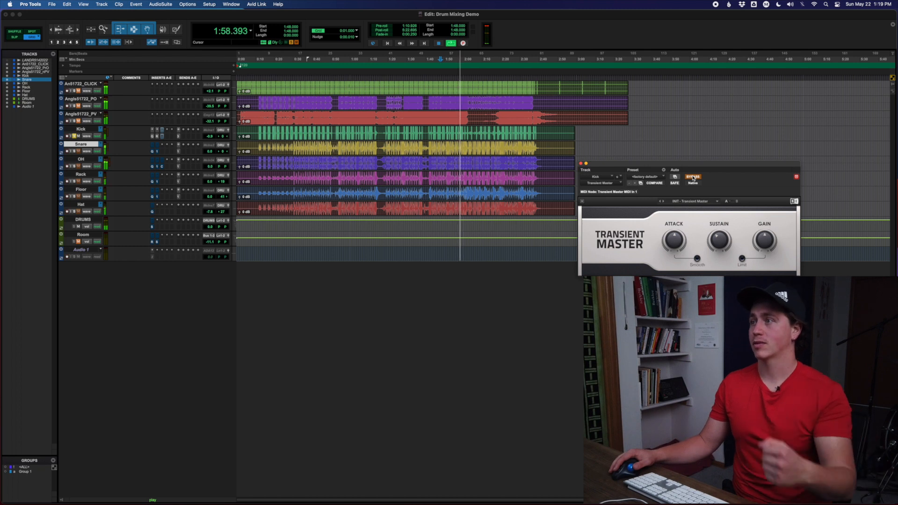
left_click(693, 177)
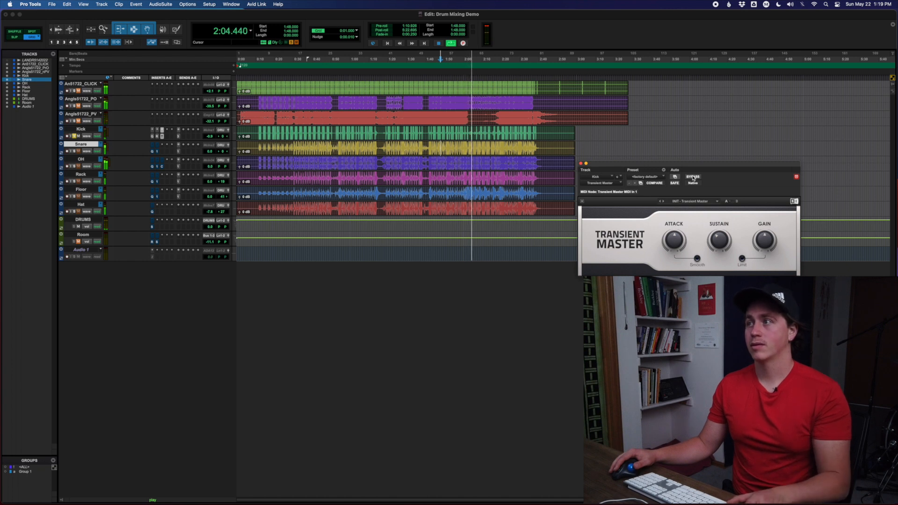
key("space")
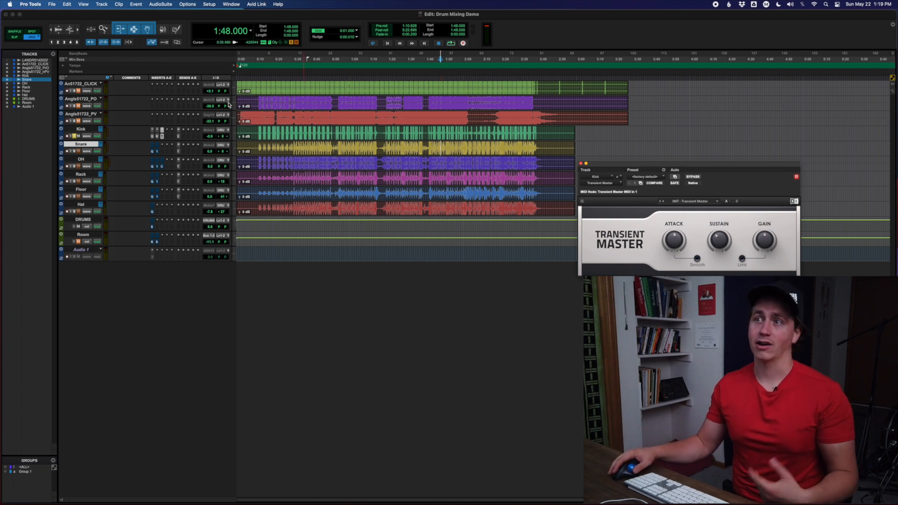
Play the soloed Snare from the 0:31 mark, and open its Pro-Q 3 equalizer below the tracks
left_click(306, 145)
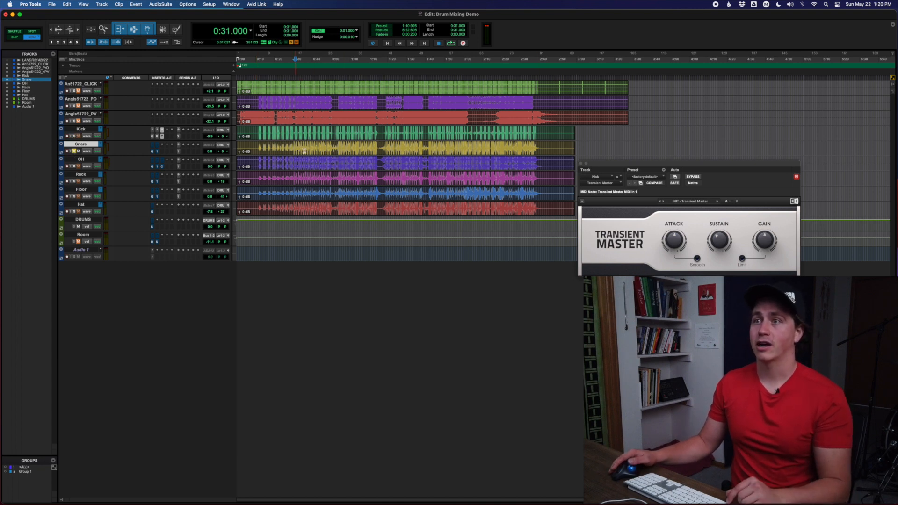
key("space")
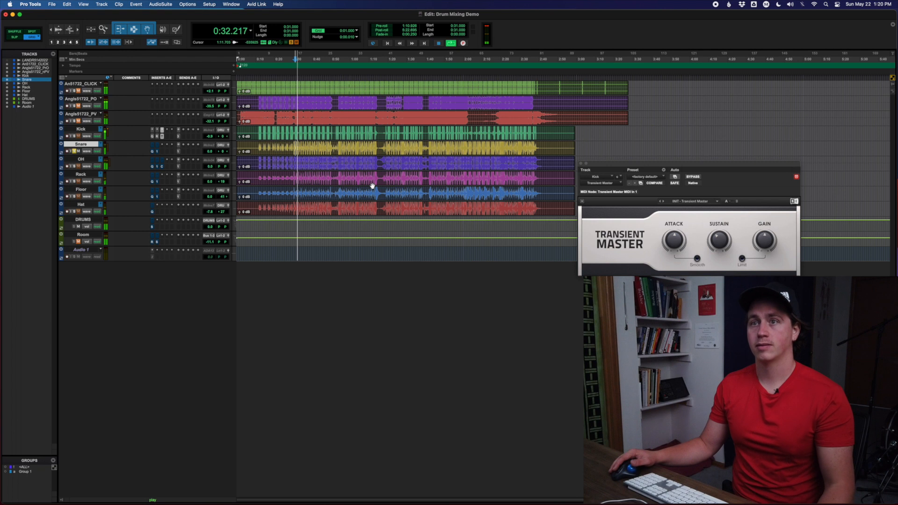
key("space")
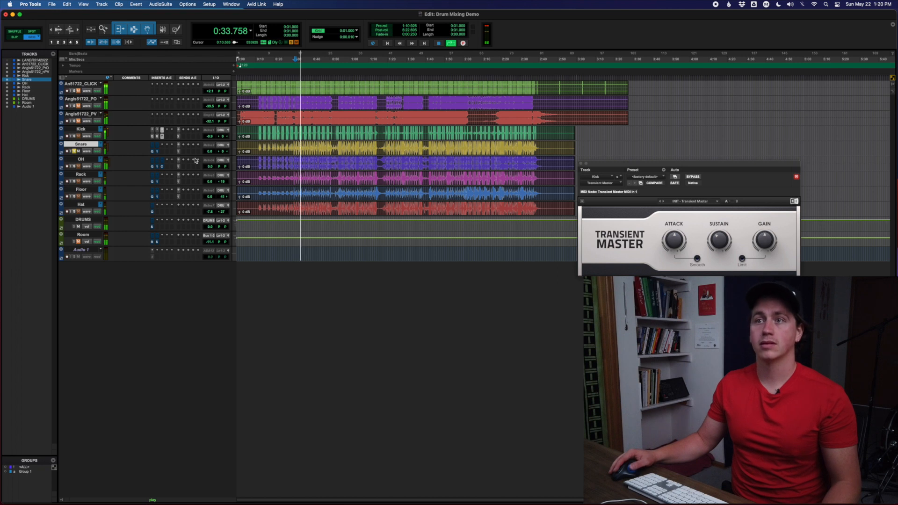
left_click(152, 151)
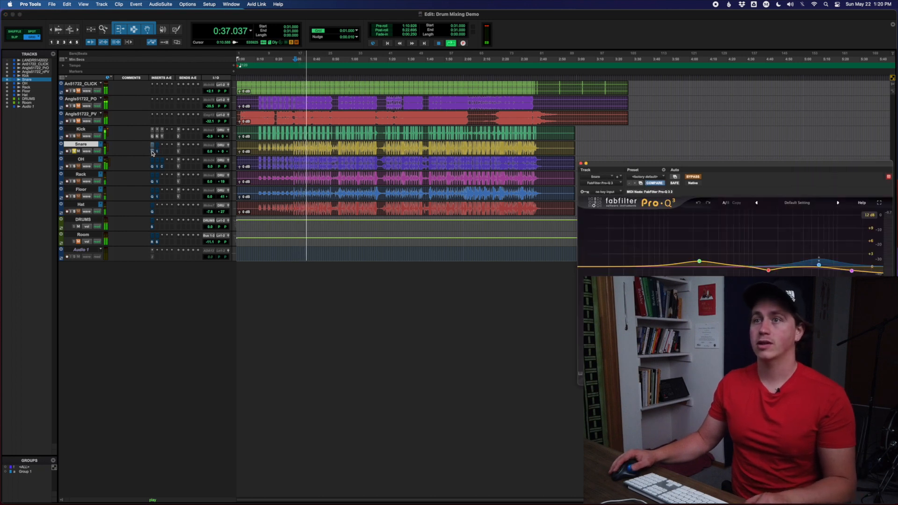
left_click_drag(734, 160, 488, 240)
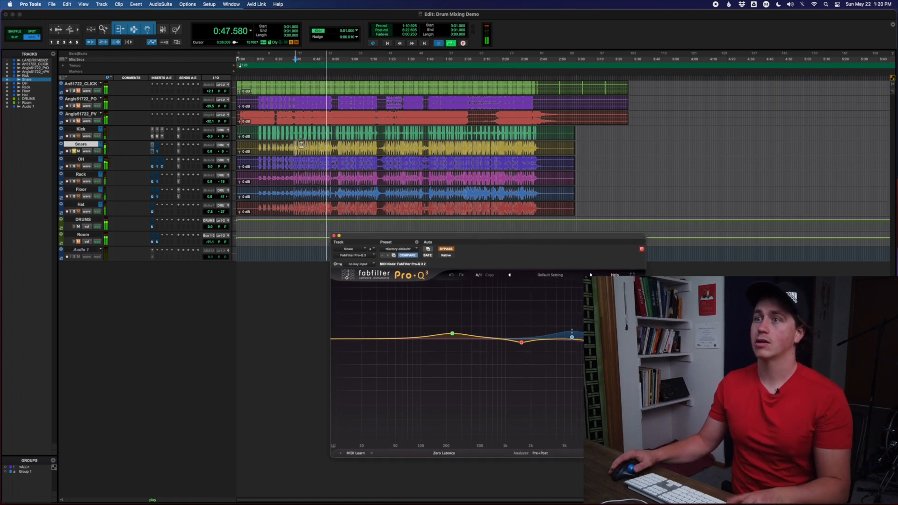
Compare the Snare with the Pro-Q 3 active and bypassed during playback from the 0:34 mark
left_click(301, 143)
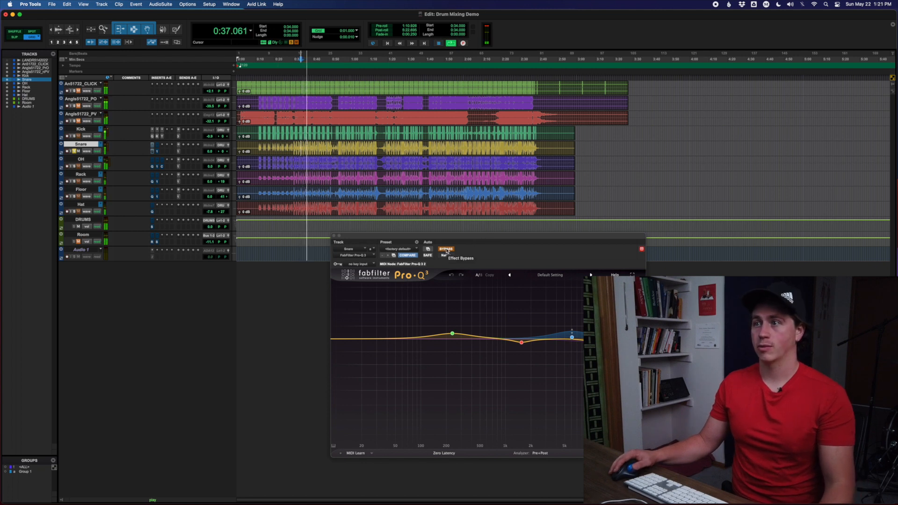
left_click(446, 250)
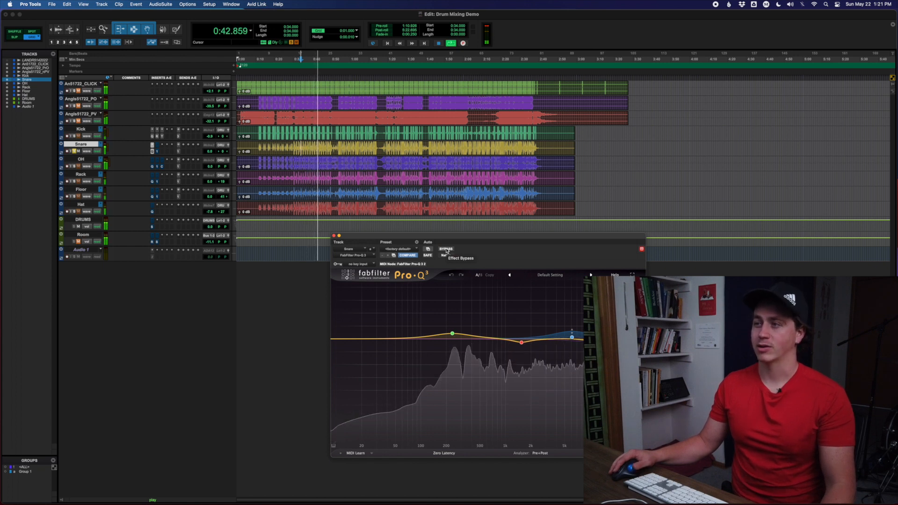
left_click(446, 250)
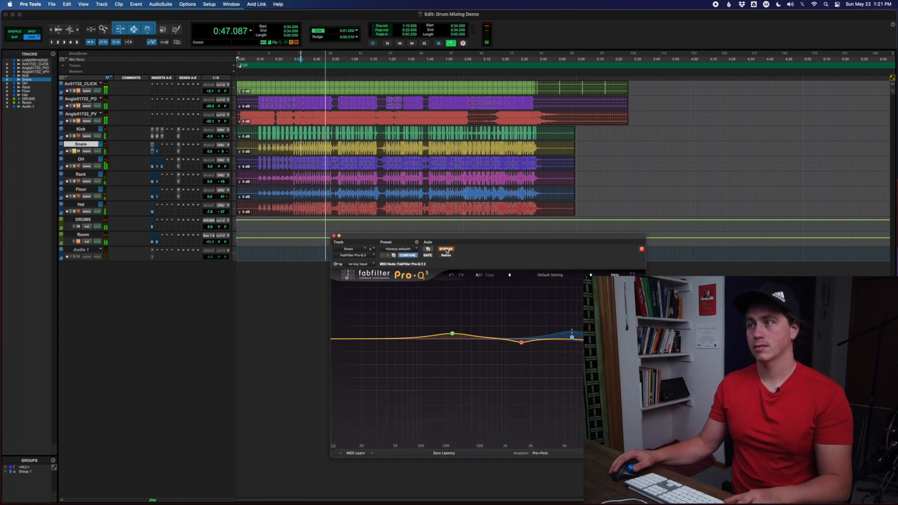
key("space")
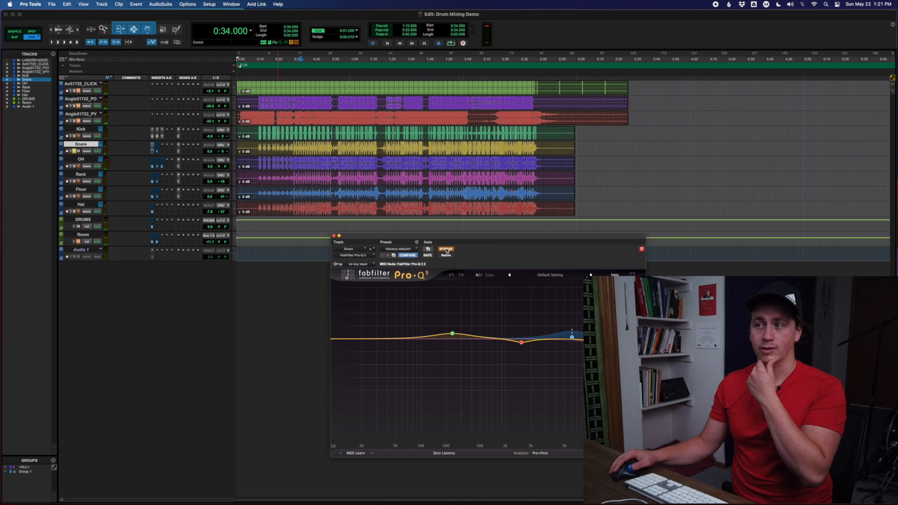
Activate the Snare's Pro-Q 3 and audition its cut band near 1.5 kHz in isolation during playback
left_click(452, 334)
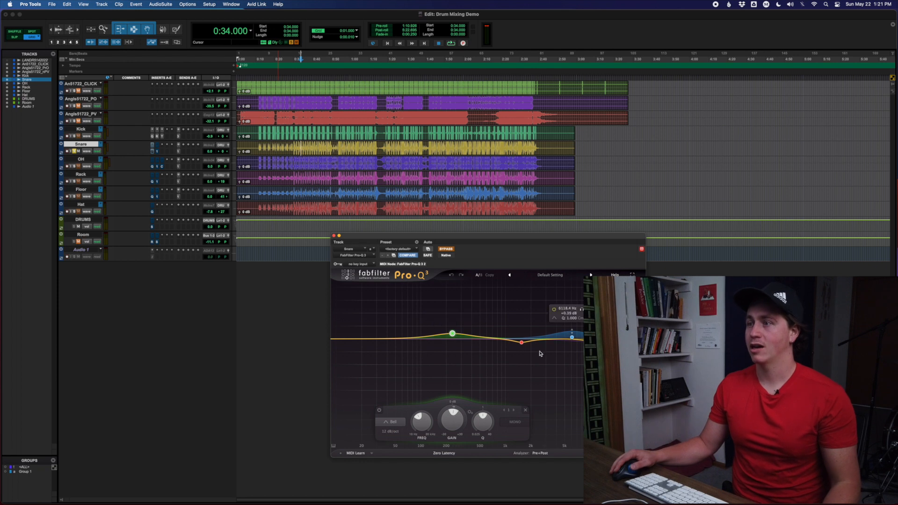
left_click(521, 342)
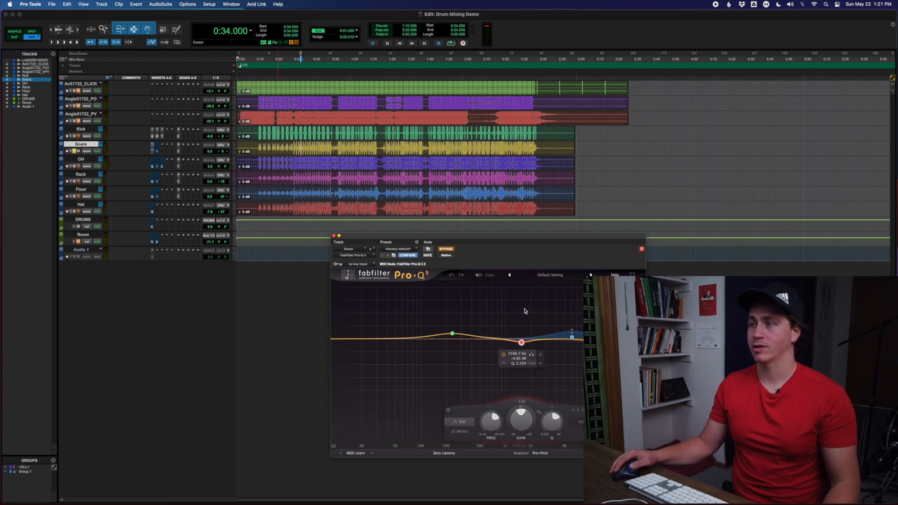
left_click(532, 356)
key("space")
left_click(531, 356)
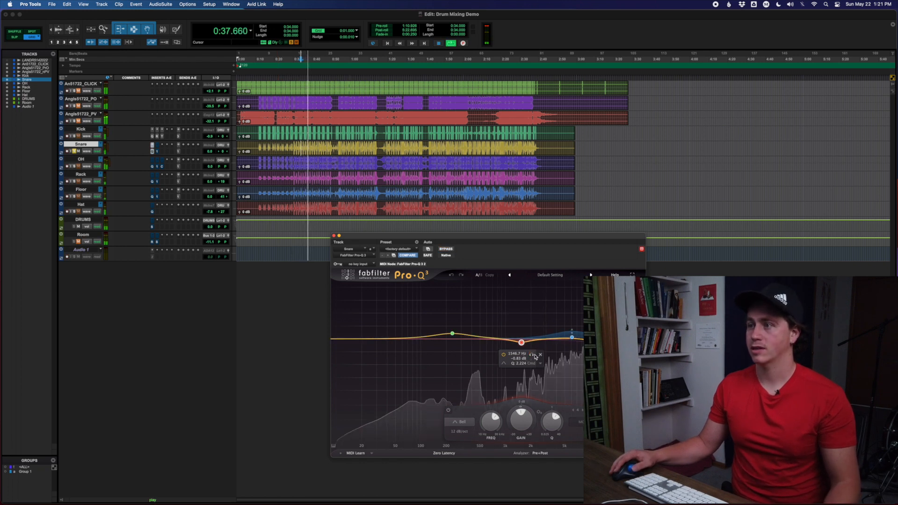
left_click(531, 356)
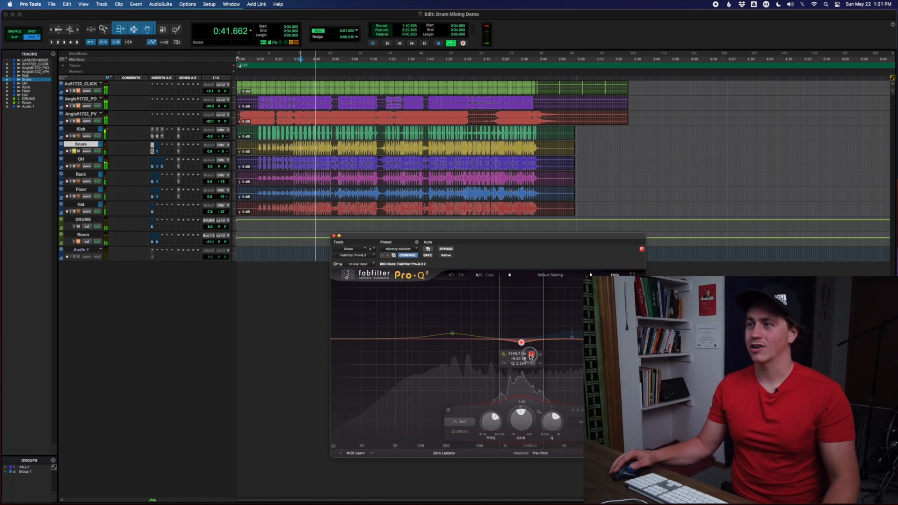
left_click_drag(530, 357, 530, 358)
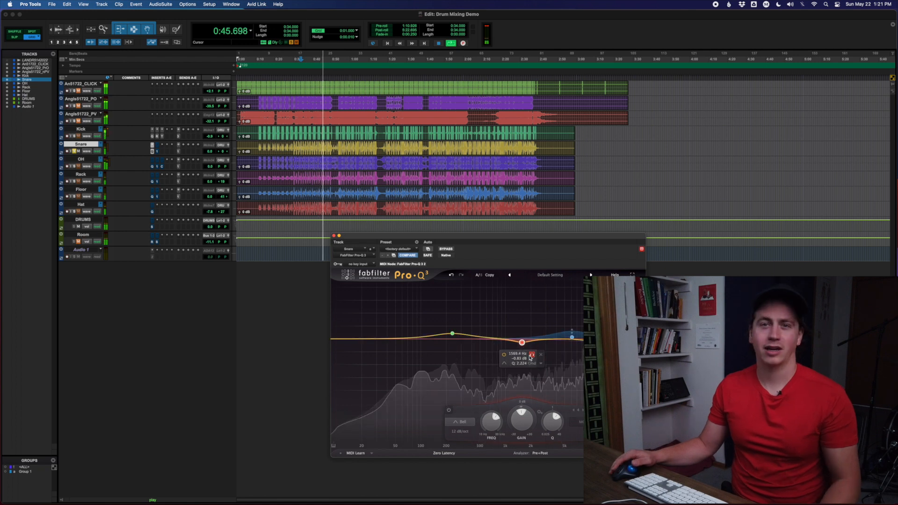
Audition the Snare EQ's 6118 Hz band and its high shelf during playback, and close the equalizer
mouse_move(573, 338)
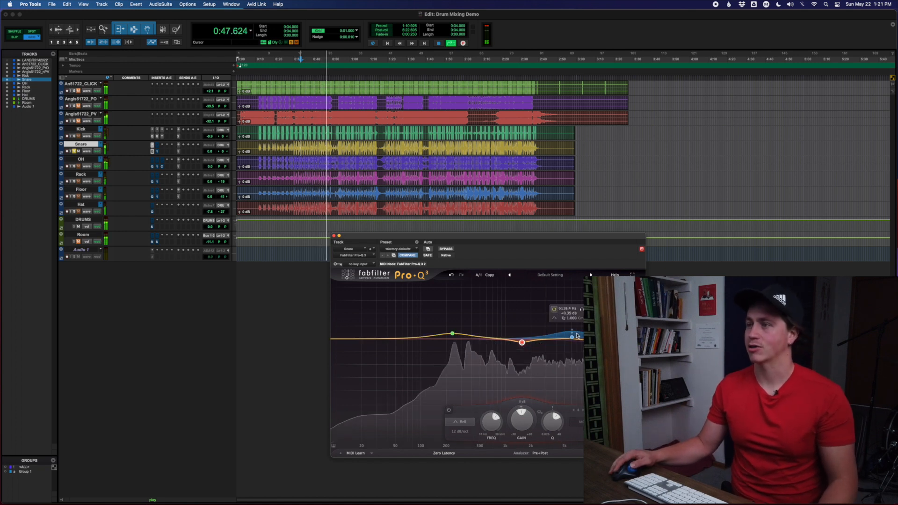
left_click(581, 309)
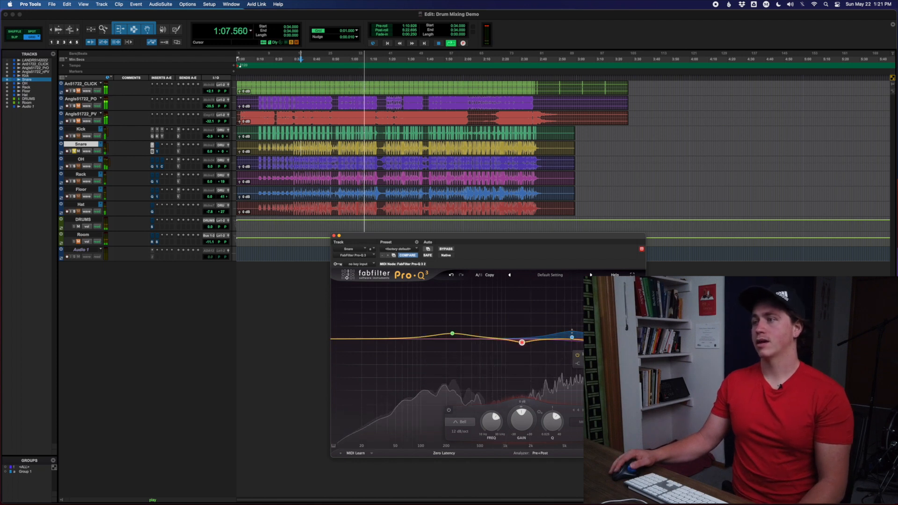
left_click(606, 343)
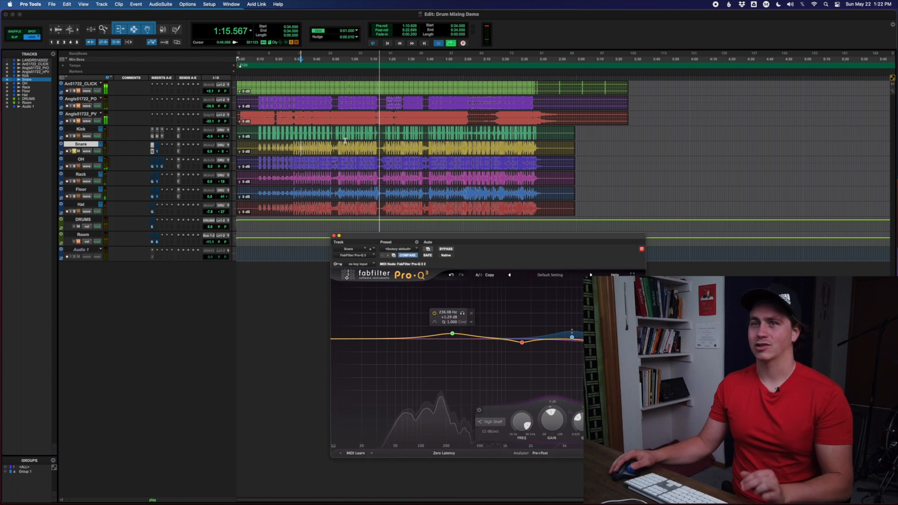
key("space")
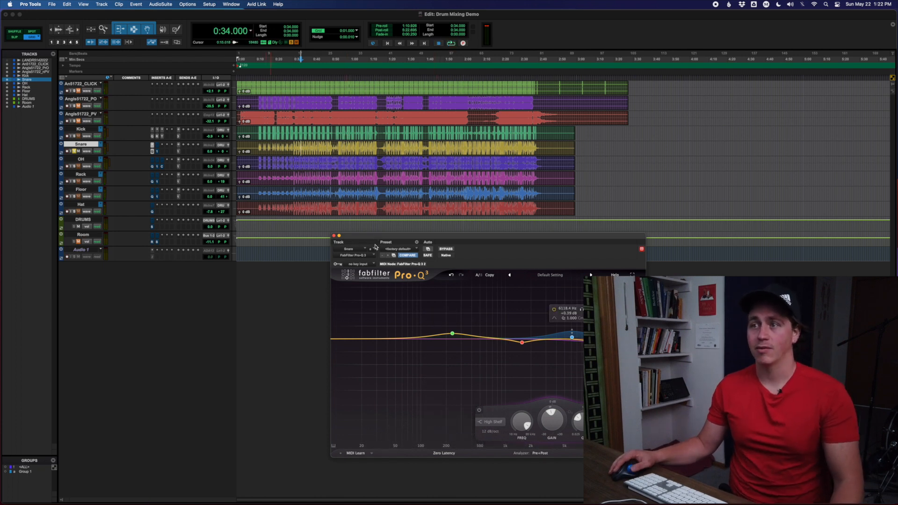
left_click(334, 236)
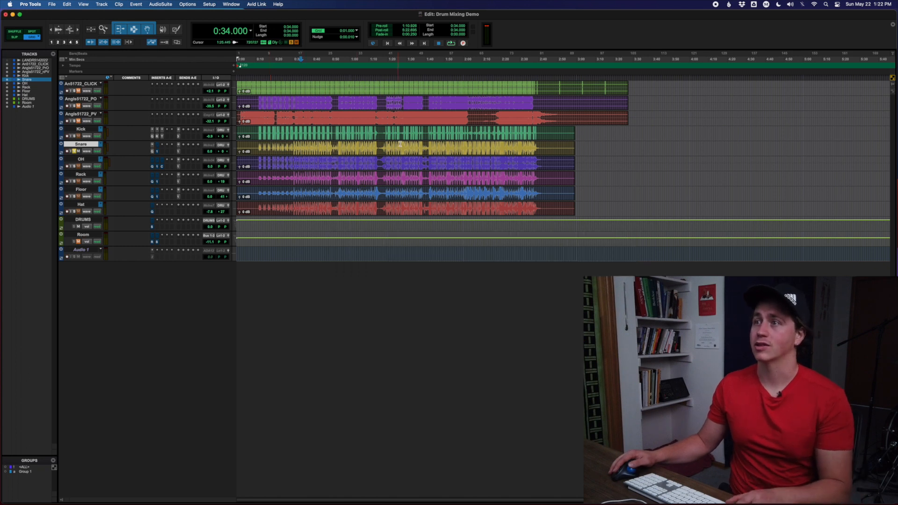
Play the Snare from the 1:44 mark and activate its C1 compressor to hear the compressed sound
left_click(434, 147)
key("space")
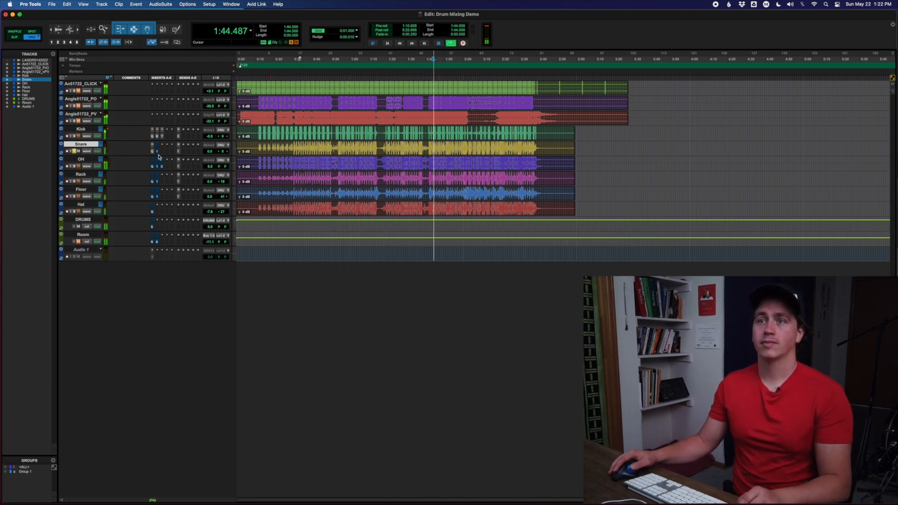
left_click(157, 151)
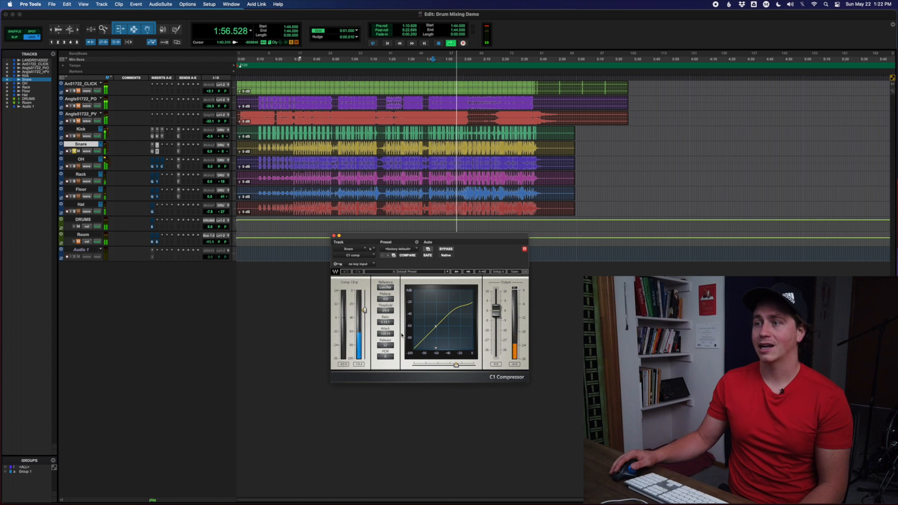
key("space")
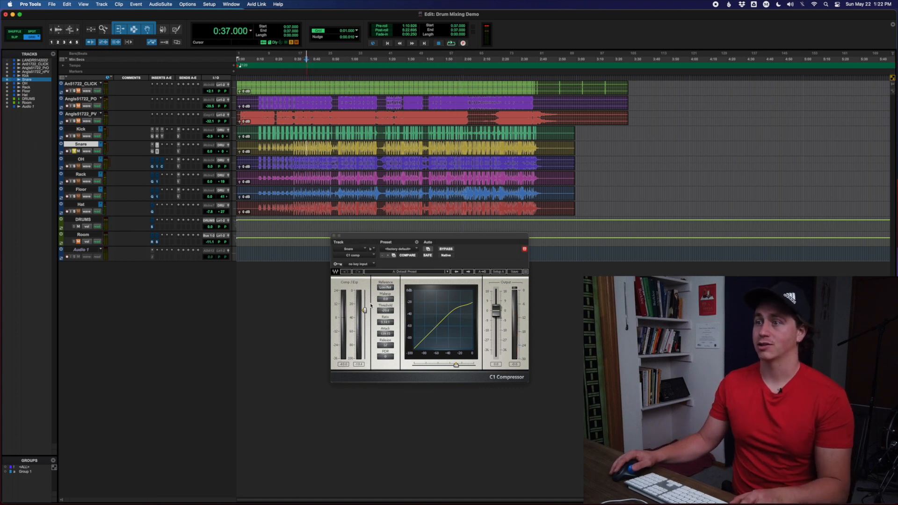
Audition an extremely low threshold on the Snare's C1 compressor from the 0:37 mark, and raise it to a moderate level
key("space")
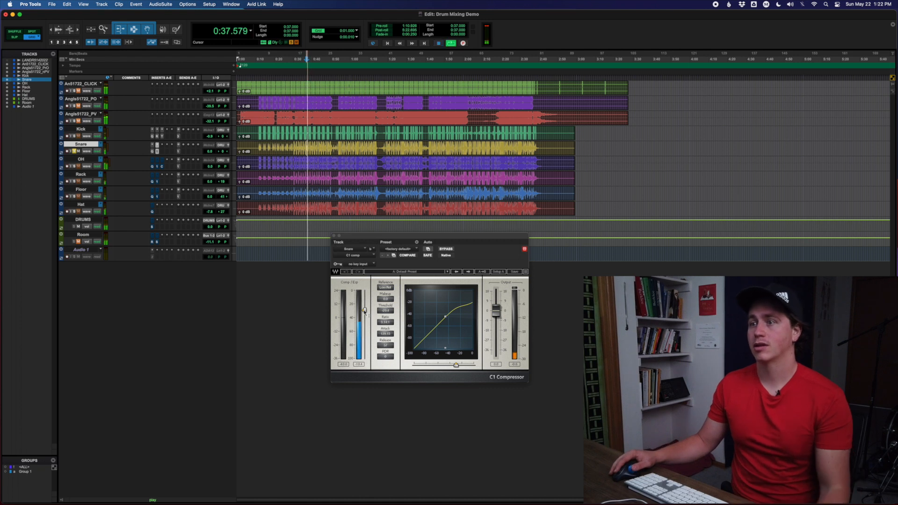
left_click_drag(365, 310, 364, 328)
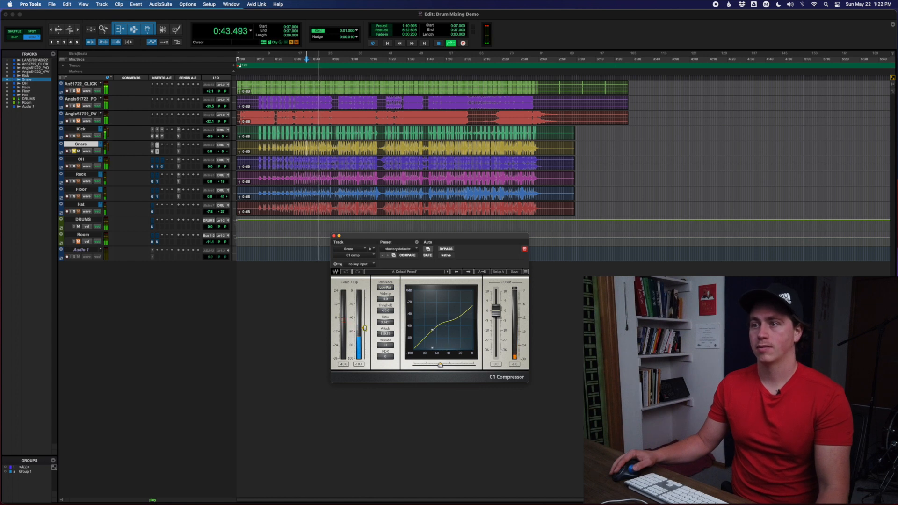
left_click_drag(365, 328, 365, 316)
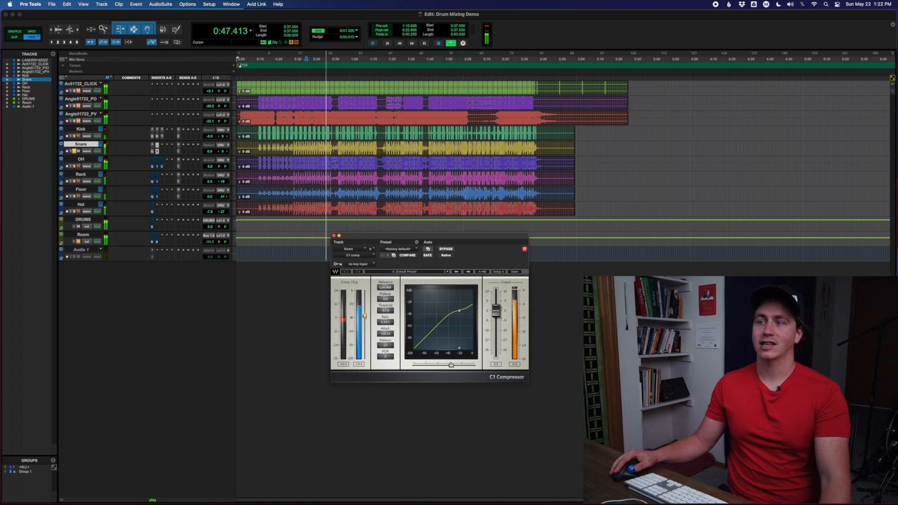
key("space")
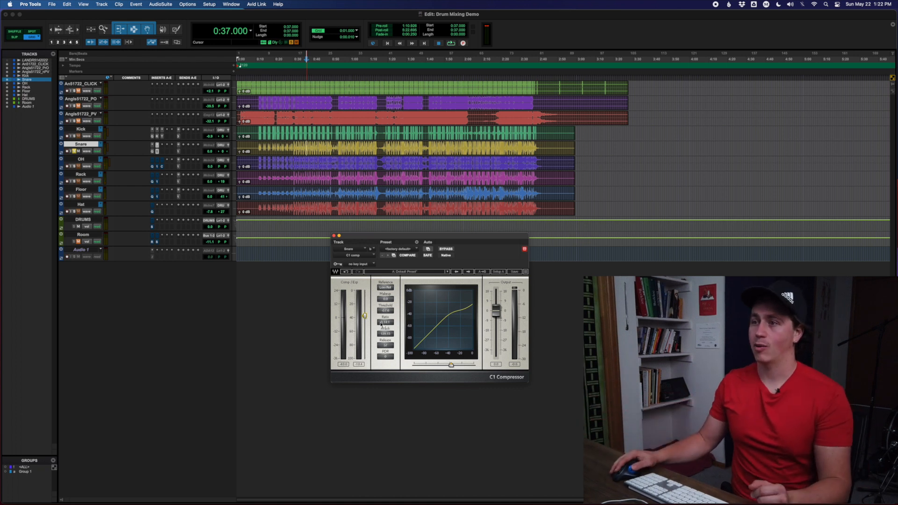
Audition changes to the attack of the Snare's C1 compressor during playback from the 0:37 mark, and close the compressor
key("space")
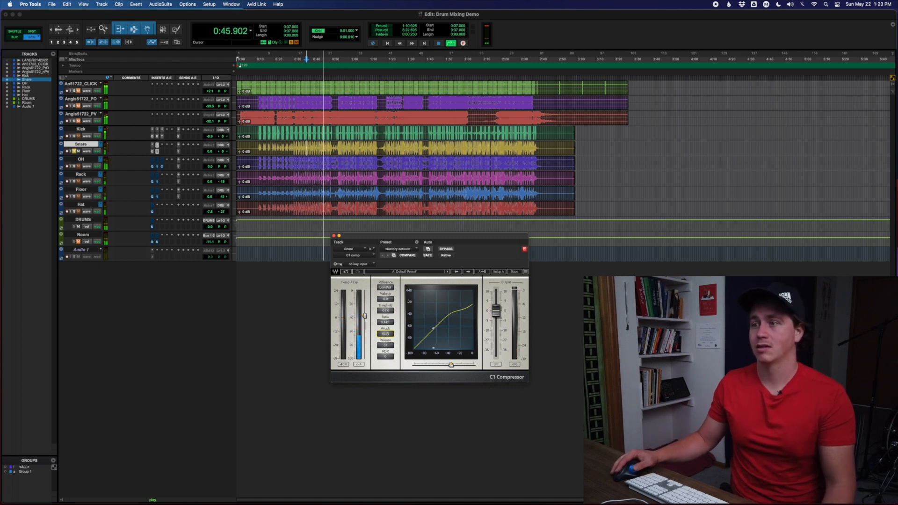
left_click_drag(385, 333, 386, 319)
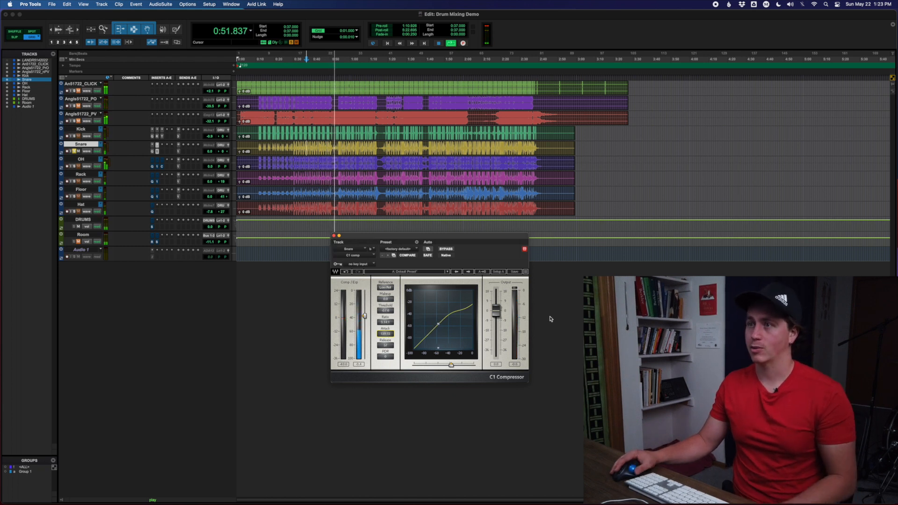
left_click(347, 131)
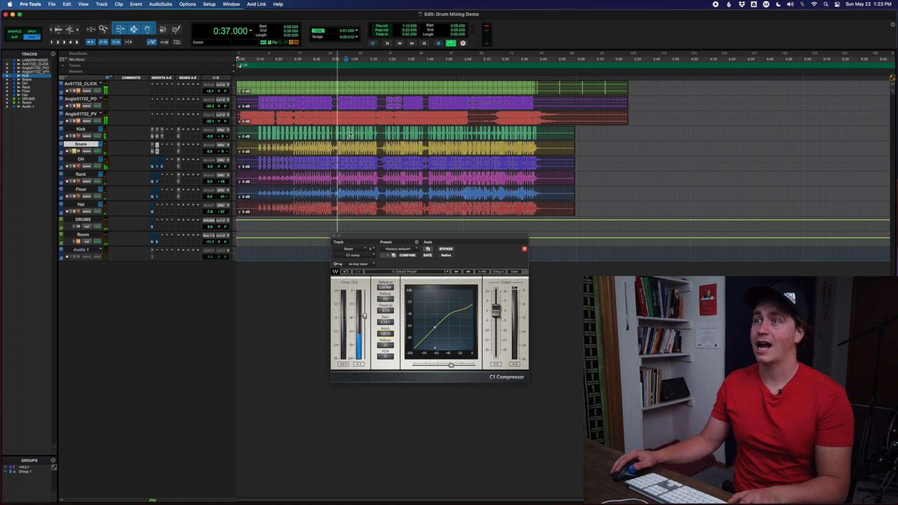
key("space")
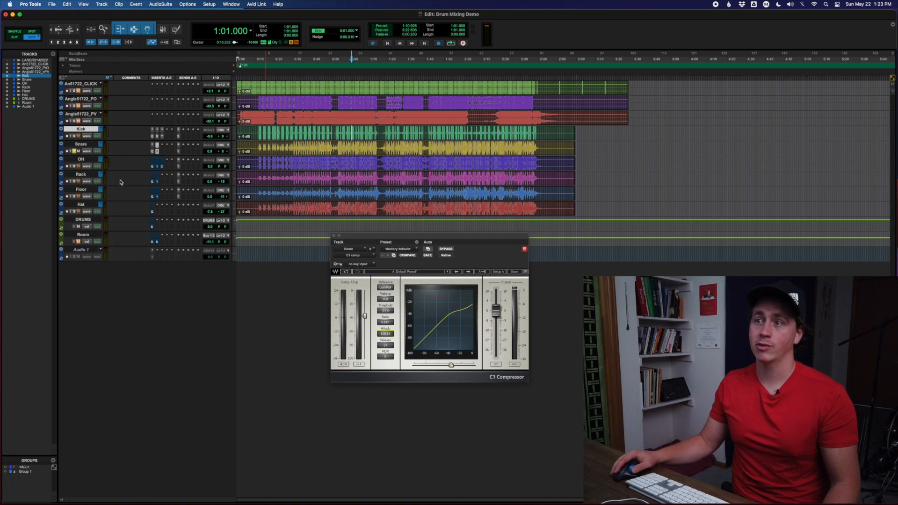
left_click(334, 236)
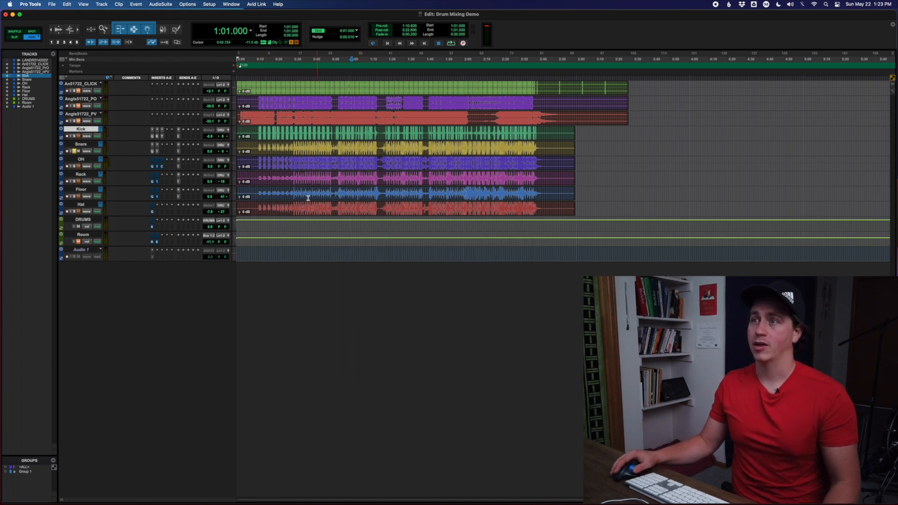
Solo the OH track in place of the Snare and play it from the 0:36 mark without its plugins
left_click(299, 144)
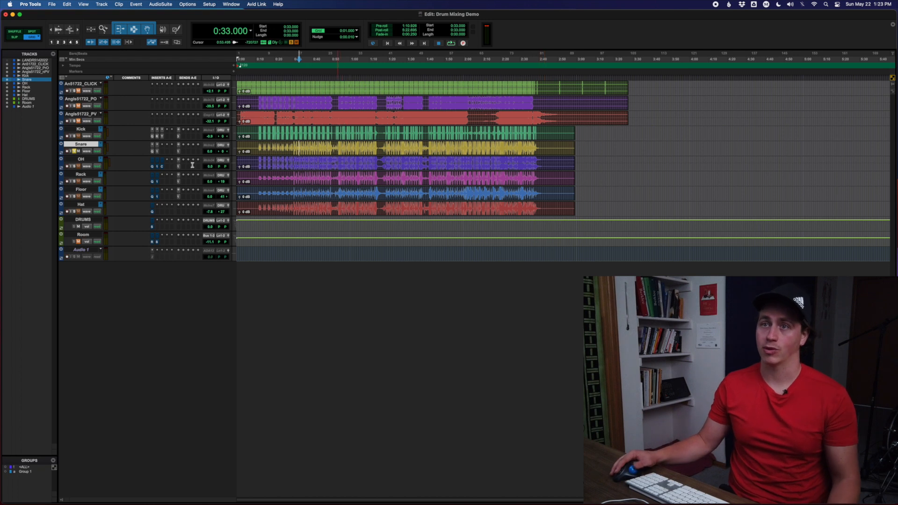
left_click(74, 166)
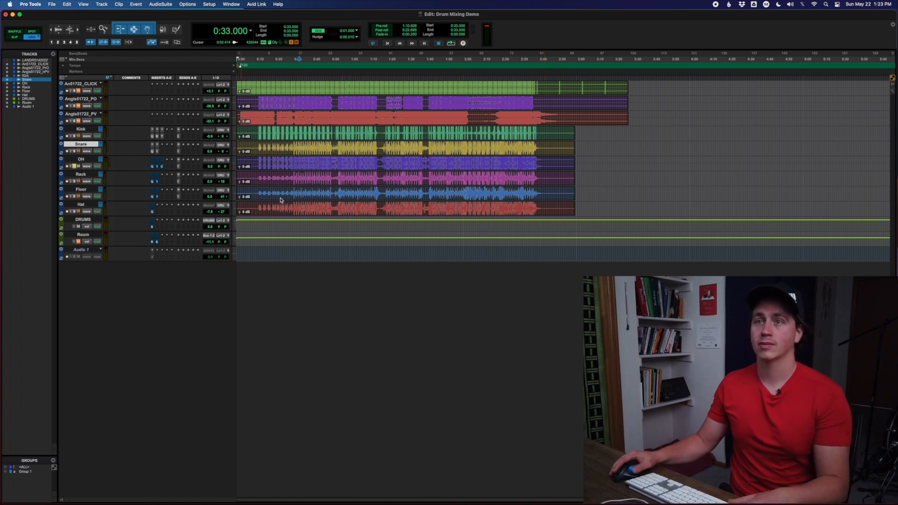
left_click(308, 162)
key("space")
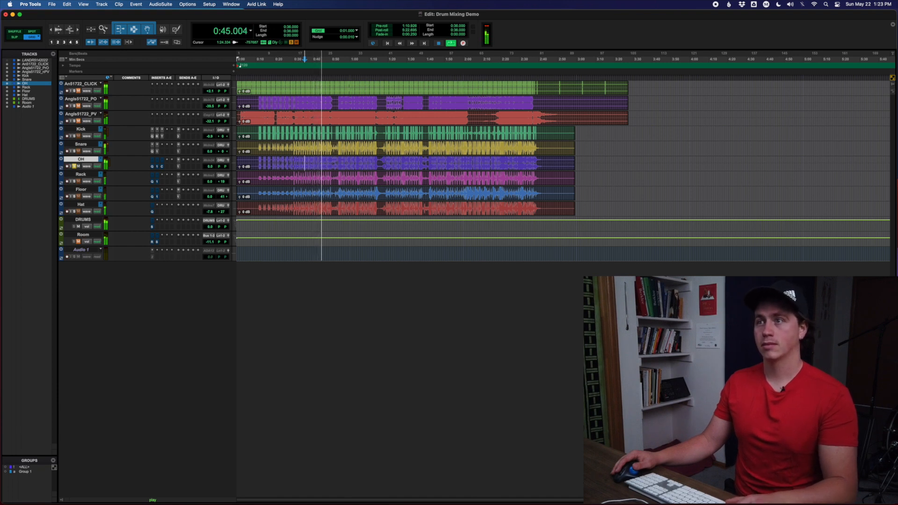
key("space")
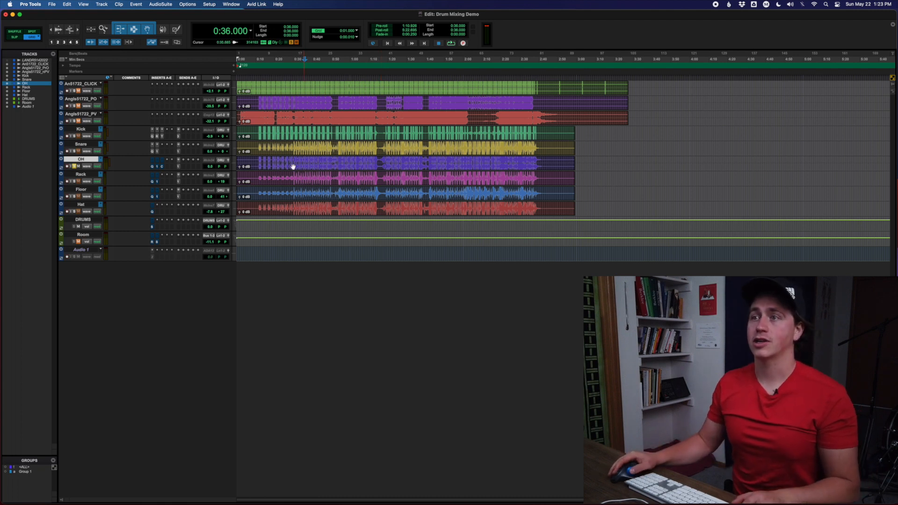
Activate the OH track's Pro-Q 3 during playback from the 0:35 mark and examine its low shelf and 255.34 Hz band
key("space")
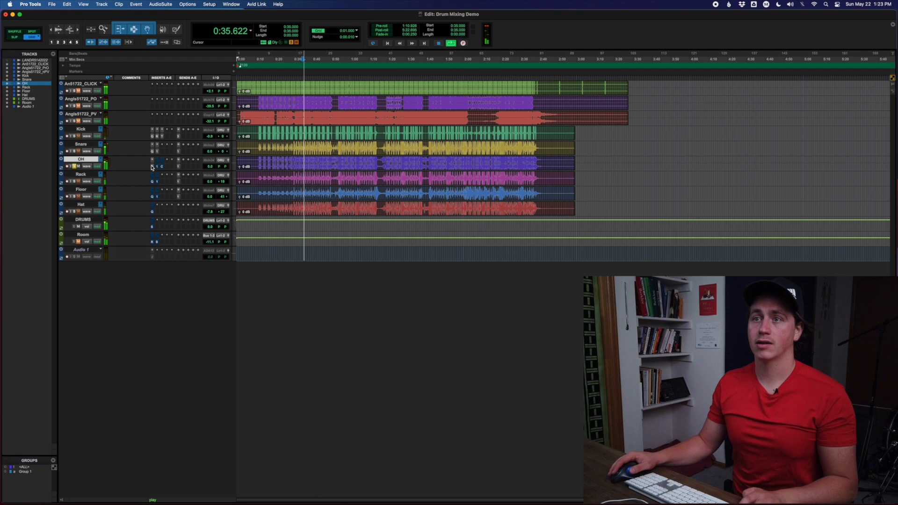
left_click(152, 167)
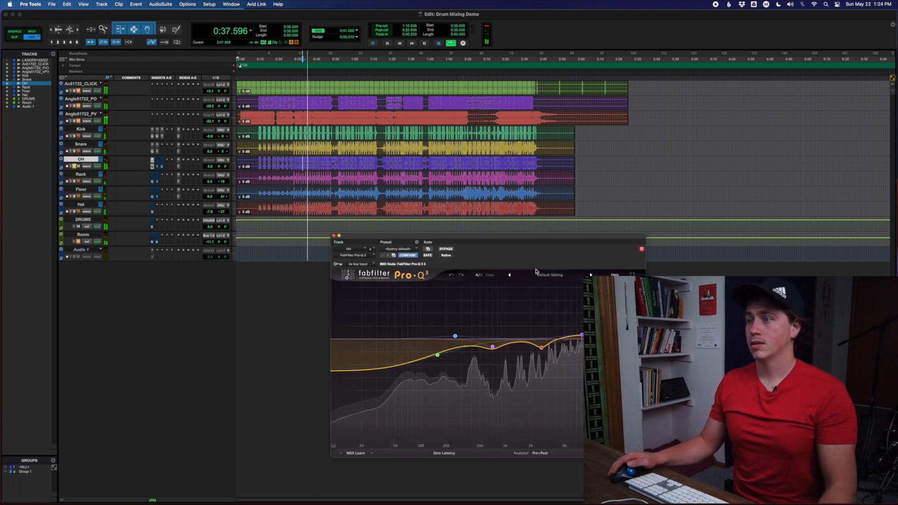
mouse_move(437, 355)
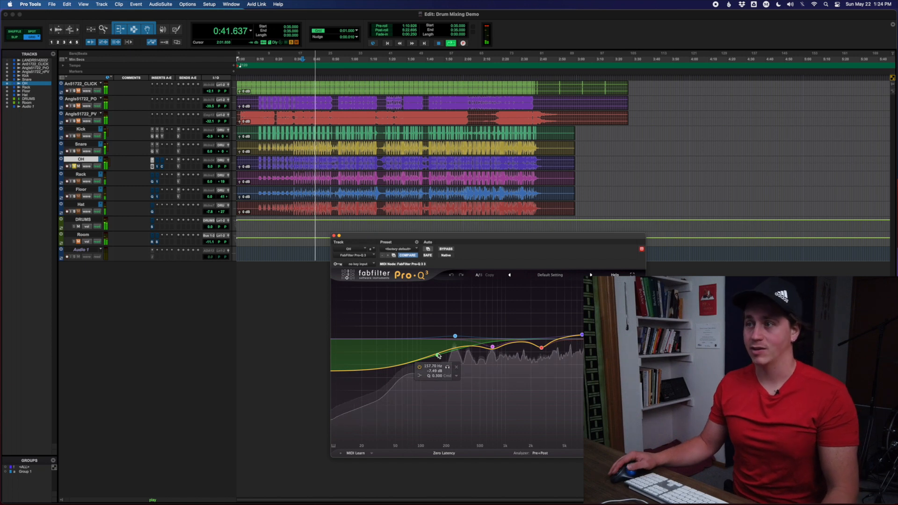
mouse_move(487, 376)
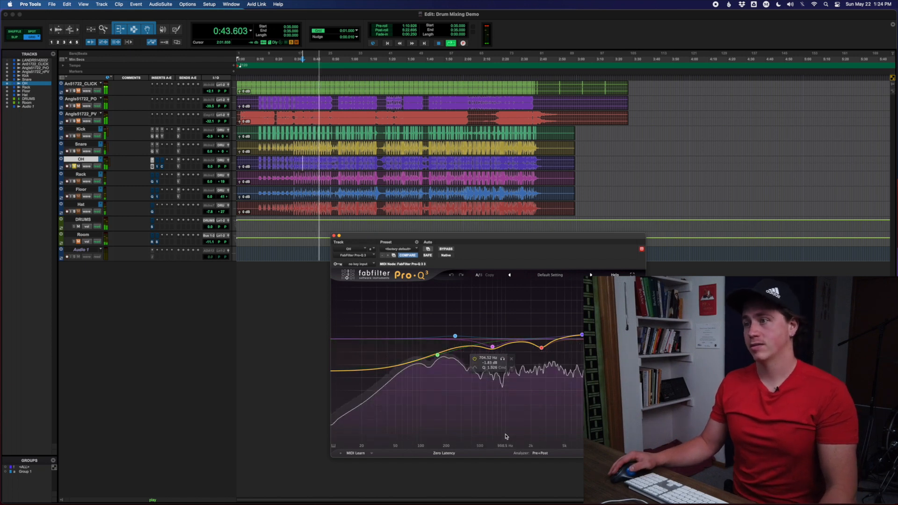
mouse_move(455, 337)
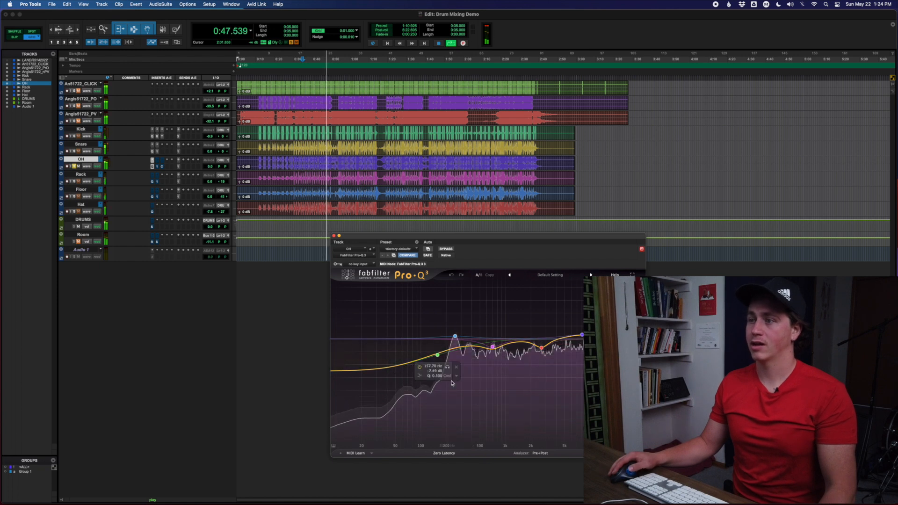
left_click(455, 337)
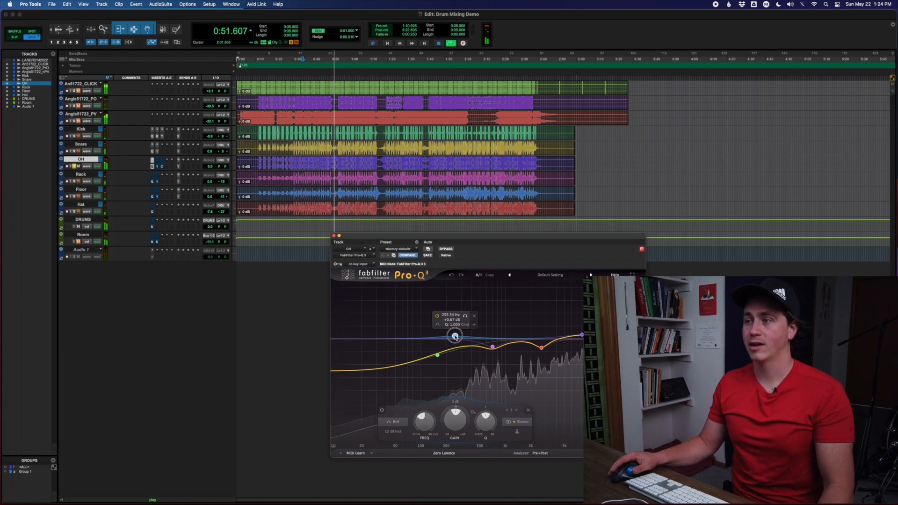
Audition the OH EQ's 704.52 Hz and 2660.9 Hz cut bands in isolation, and stop playback
mouse_move(491, 347)
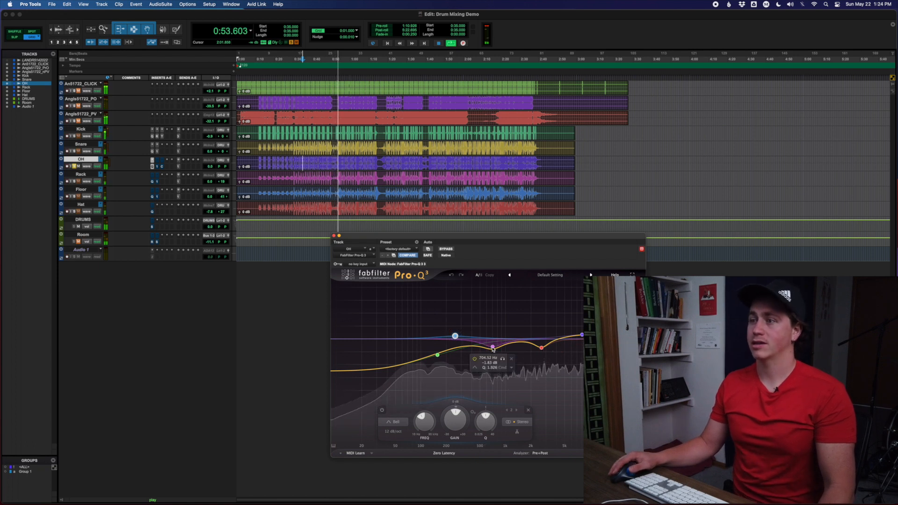
left_click(503, 362)
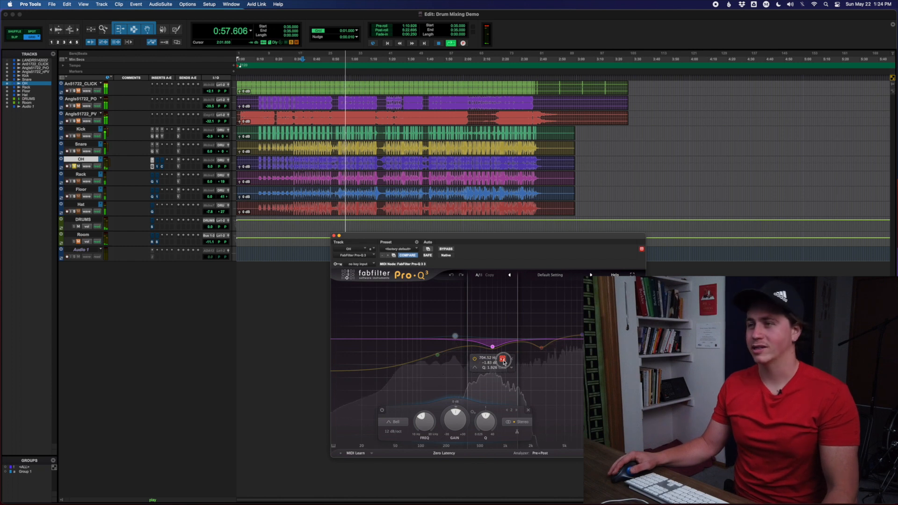
mouse_move(551, 345)
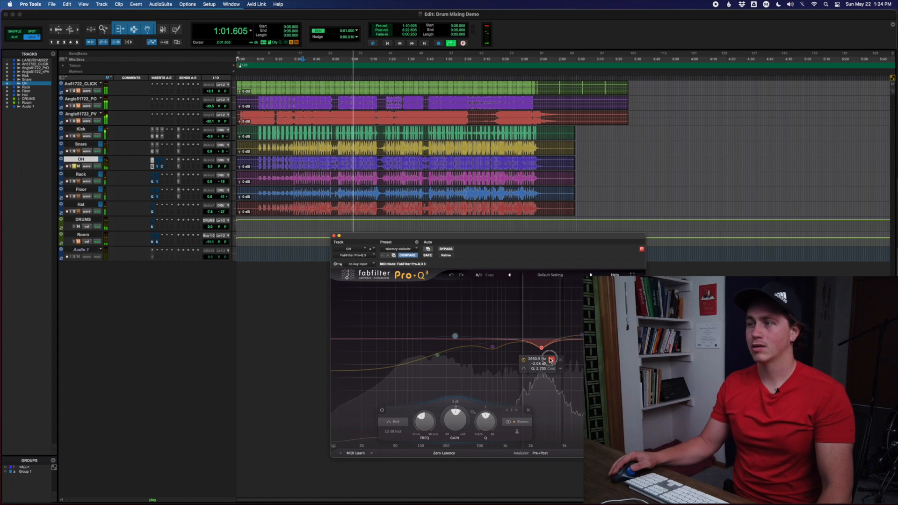
left_click_drag(552, 360, 552, 360)
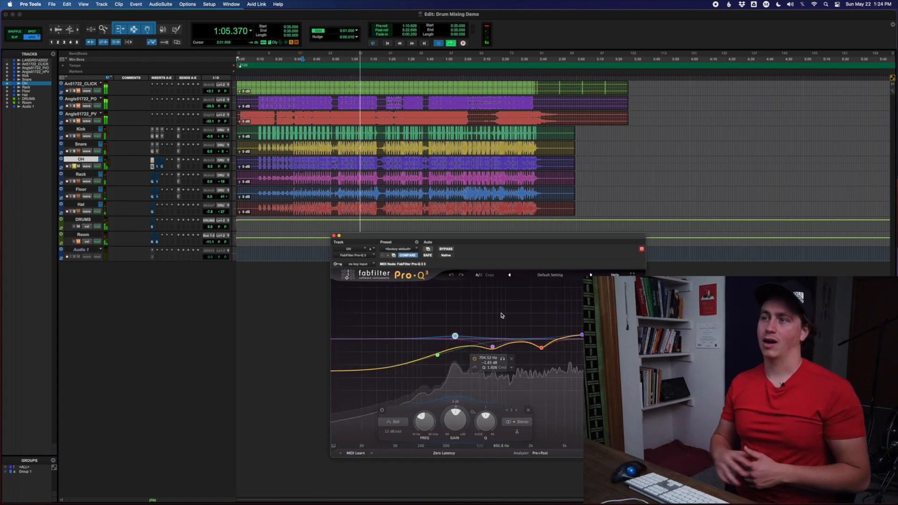
key("space")
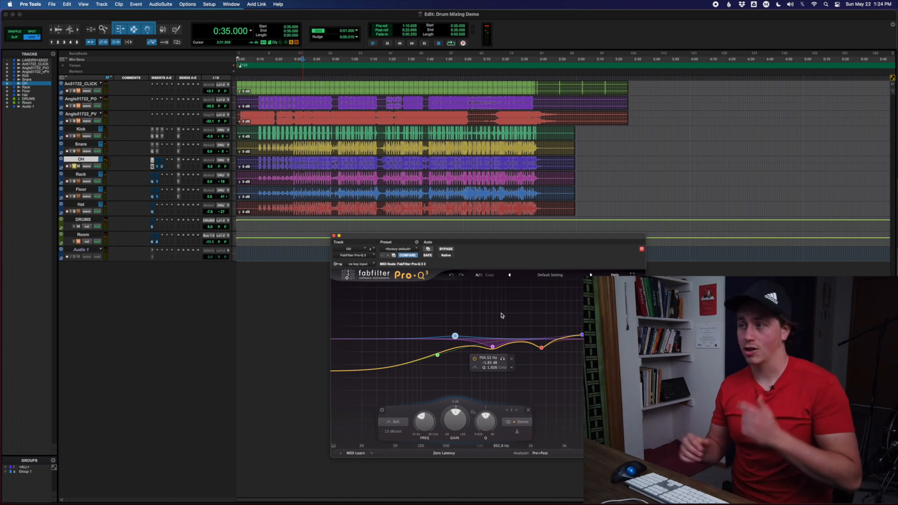
Add a narrow boosted band to the OH EQ, turn it into a small cut just above the 2660.9 Hz band, and play the result
mouse_move(455, 337)
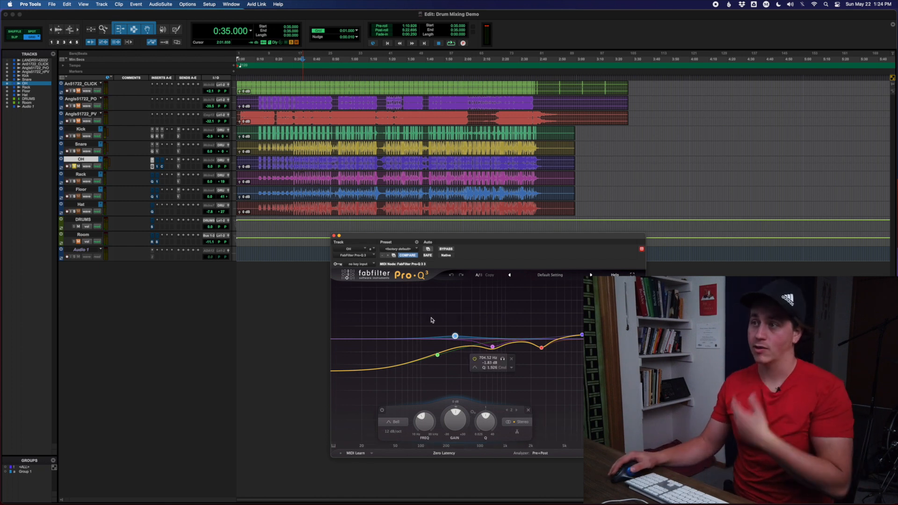
left_click(541, 348)
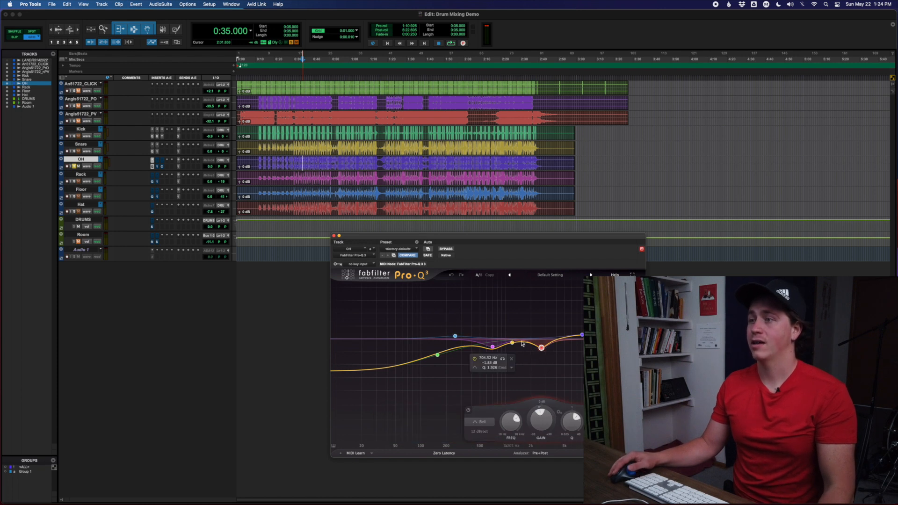
left_click(518, 309)
left_click_drag(541, 414, 542, 402)
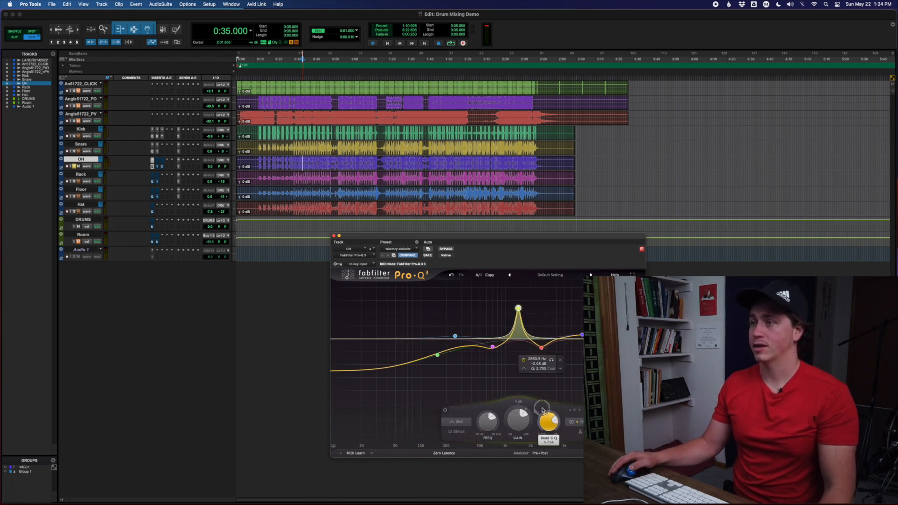
mouse_move(520, 308)
left_click_drag(519, 309, 556, 351)
key("space")
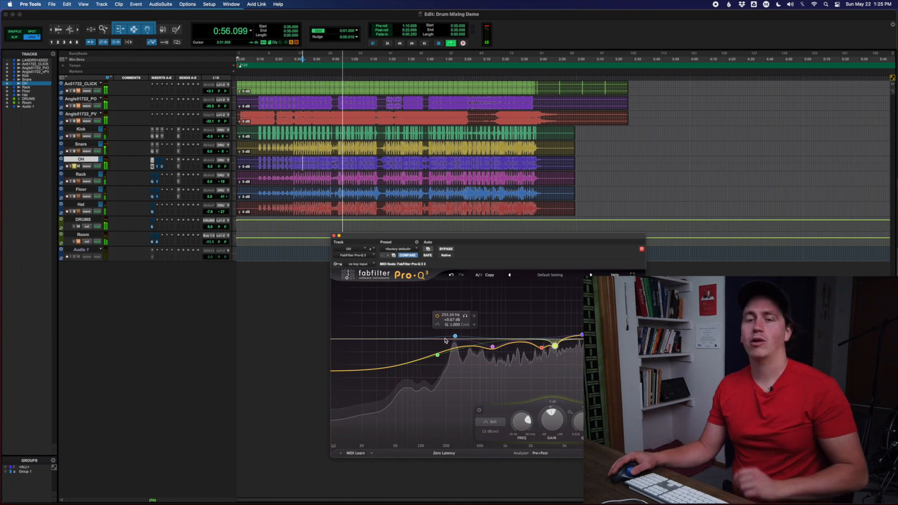
key("space")
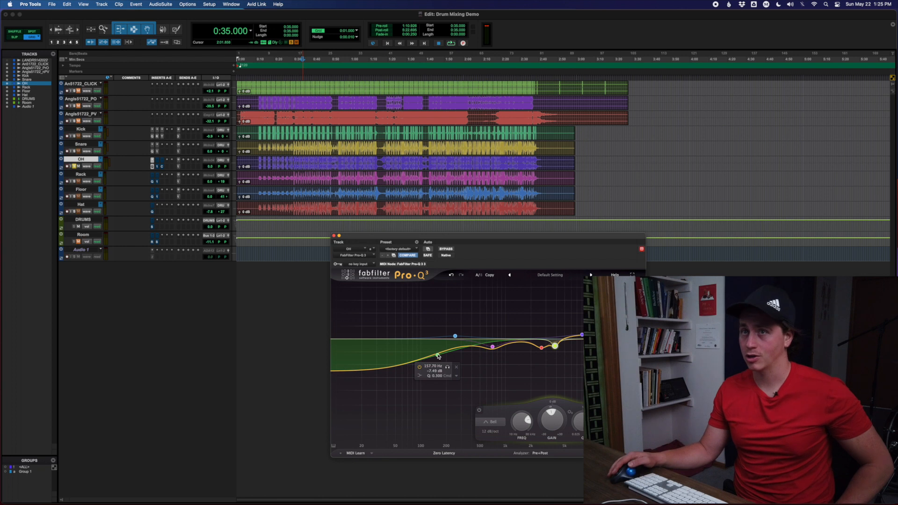
Try the Low Cut shape on the OH EQ's low shelf band, and restore the Low Shelf shape
left_click(418, 377)
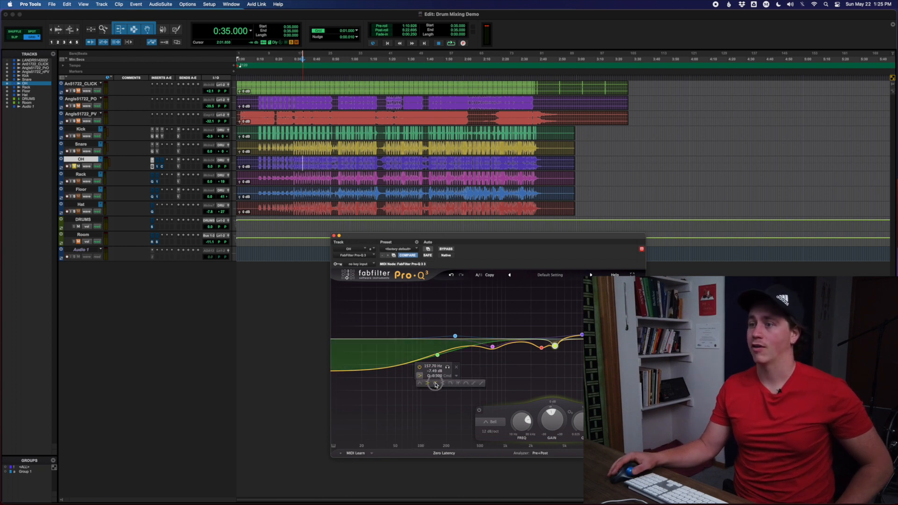
left_click(435, 384)
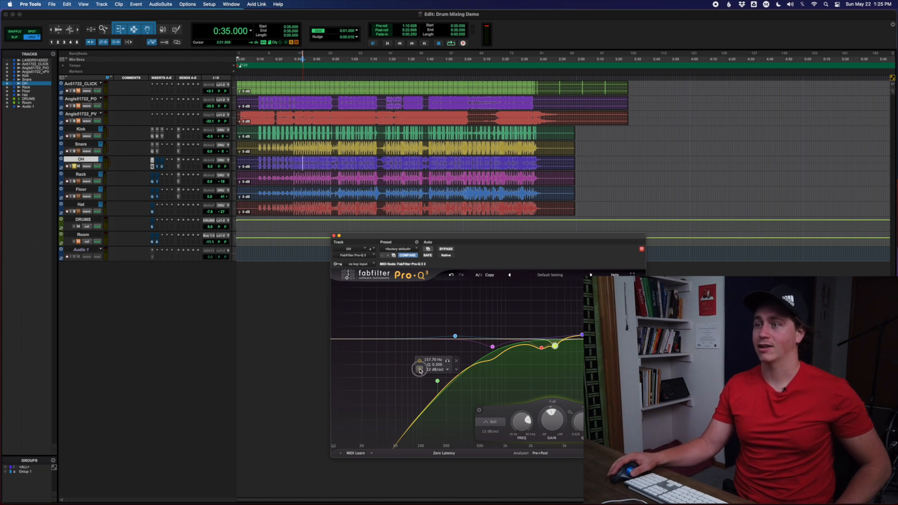
left_click(428, 377)
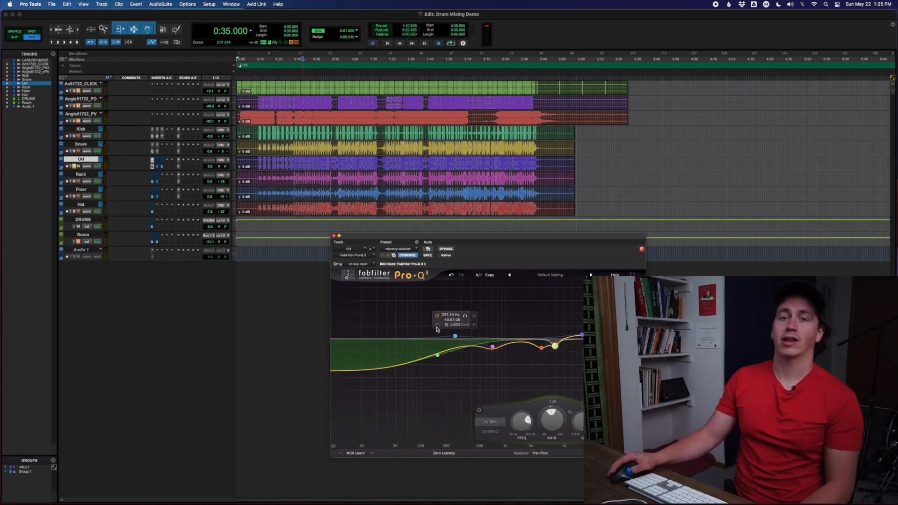
Shift the OH EQ's low shelf to about 99 Hz and -7.22 dB during playback from the 0:35 mark
left_click(438, 356)
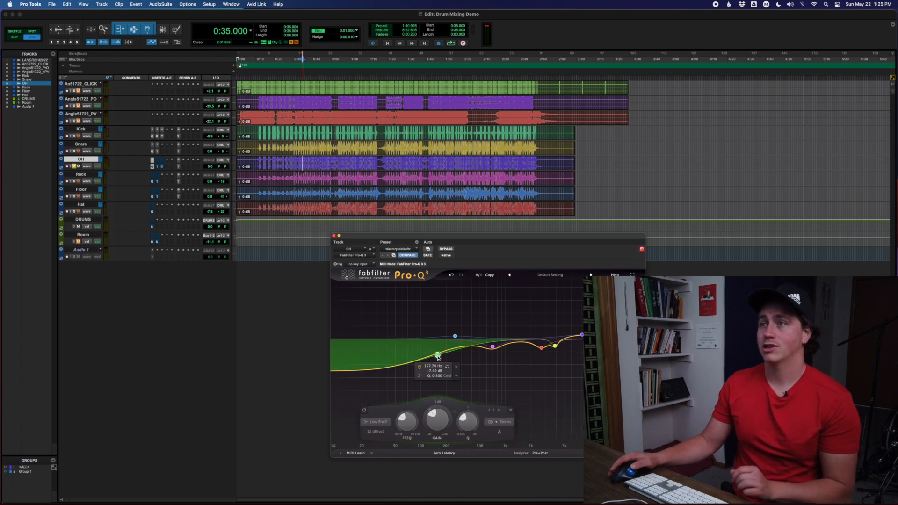
key("space")
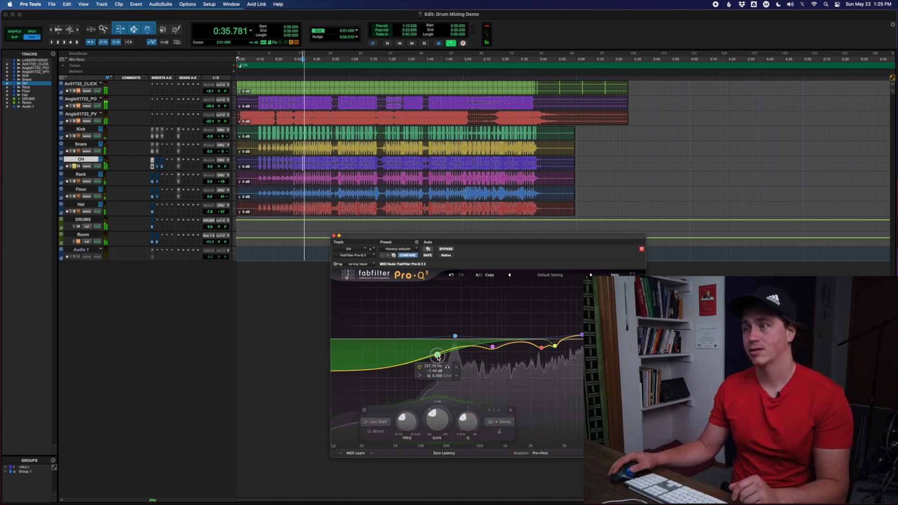
left_click_drag(438, 357, 420, 354)
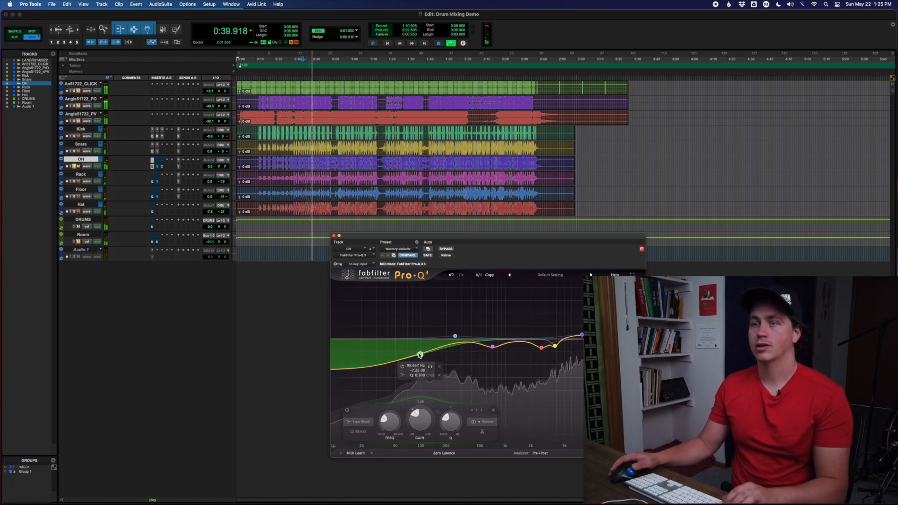
key("space")
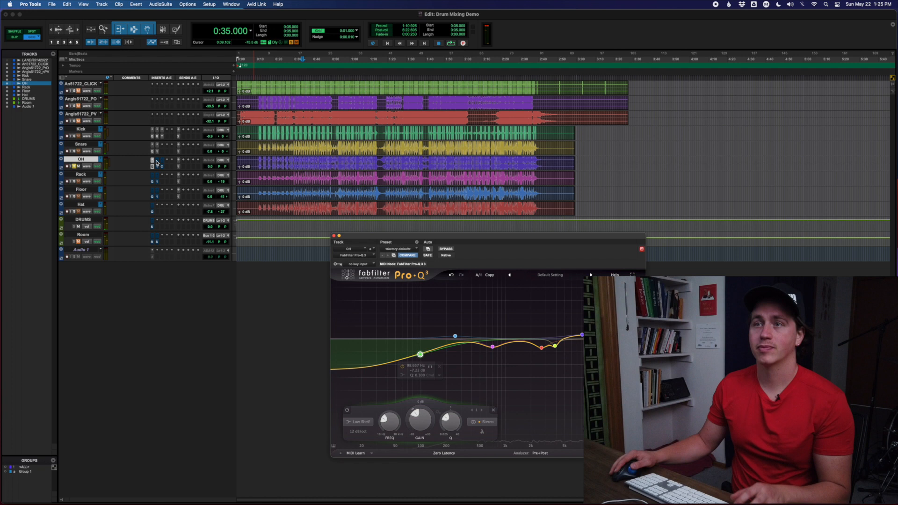
Activate the OH track's S1 Imager and play the overheads from the 0:39 mark
left_click(157, 166)
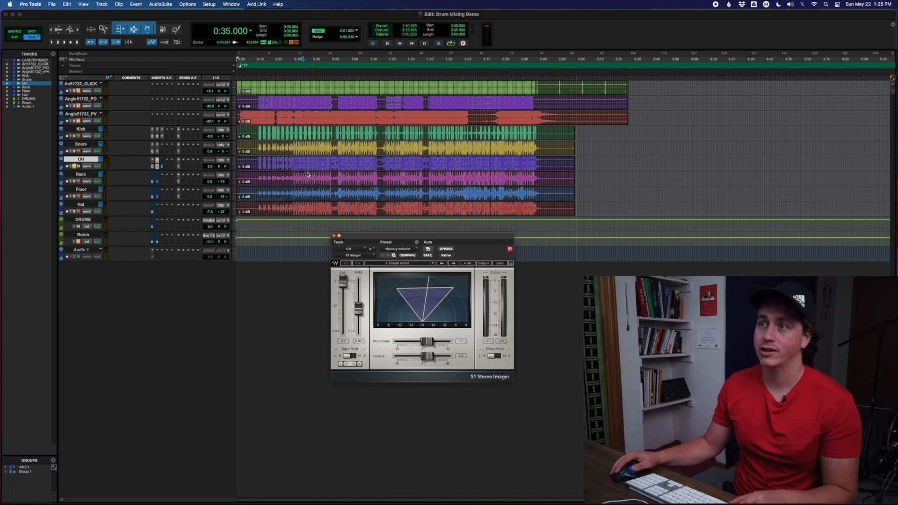
left_click(310, 155)
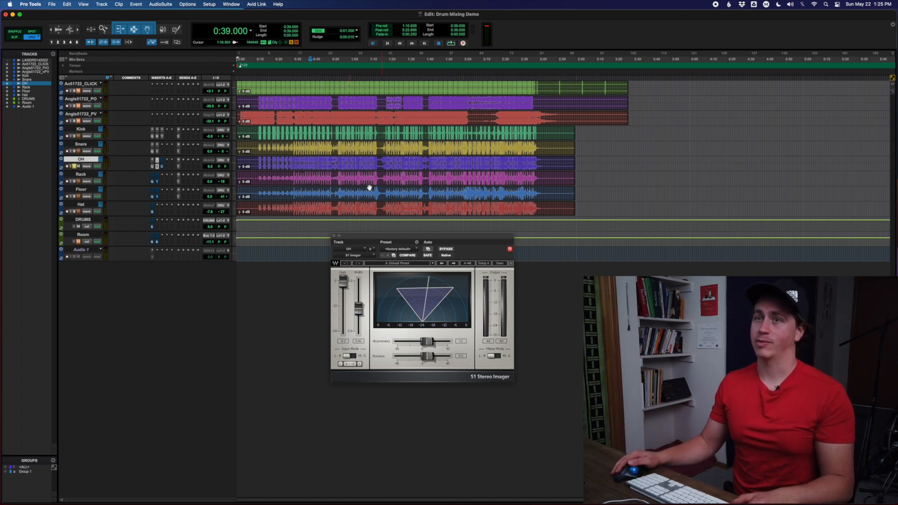
key("space")
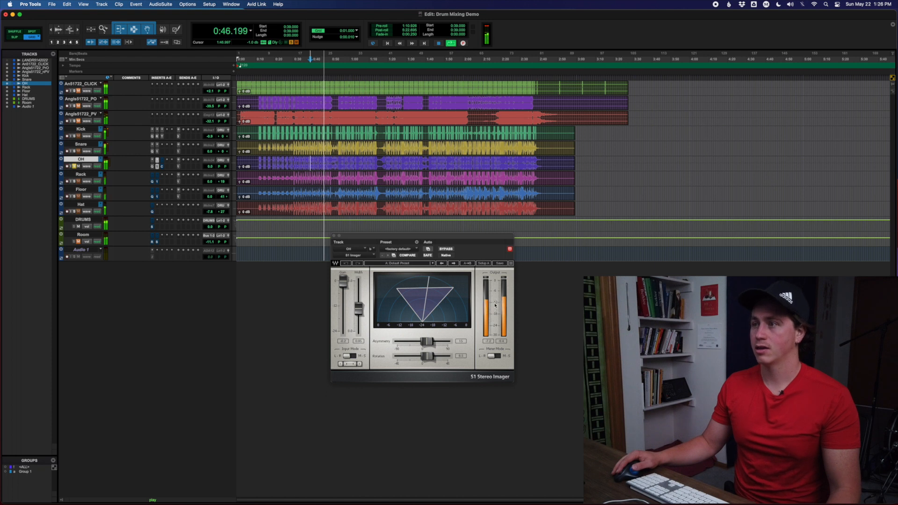
Compare the overheads with the S1 Imager bypassed and active during playback, and stop playback
left_click(447, 249)
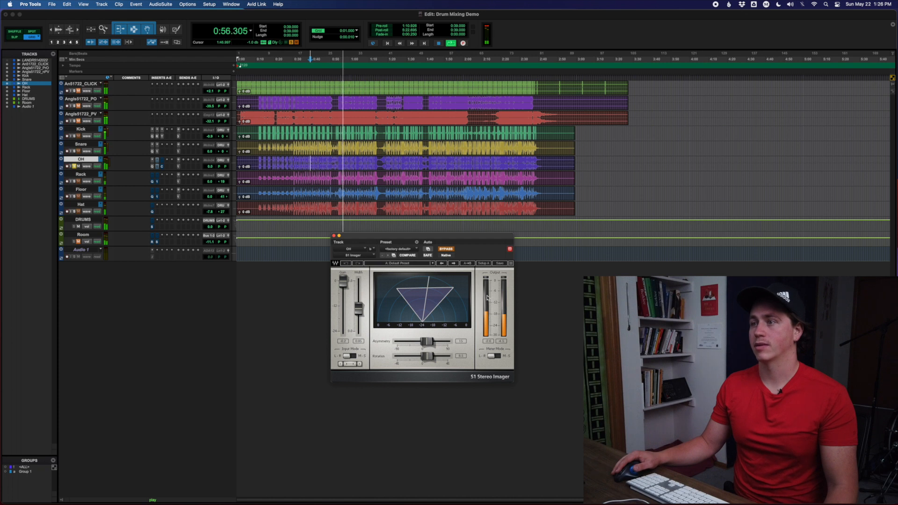
left_click(445, 248)
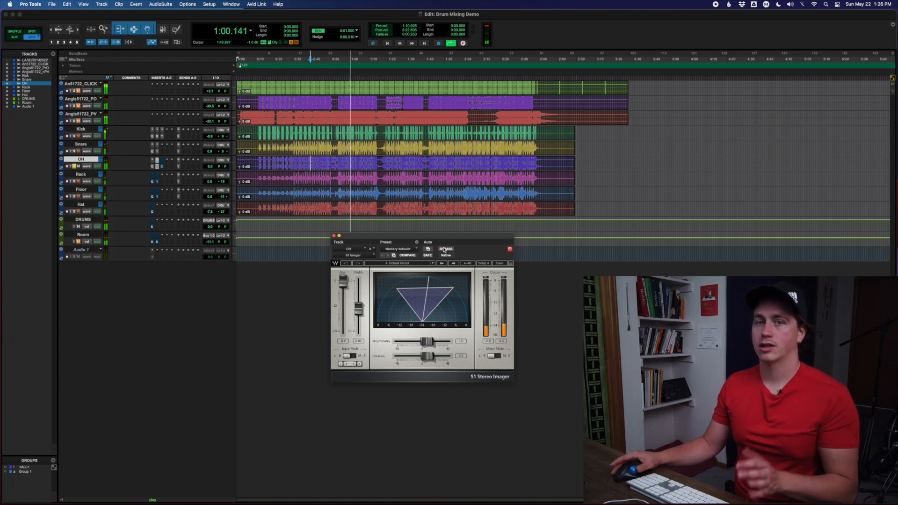
key("space")
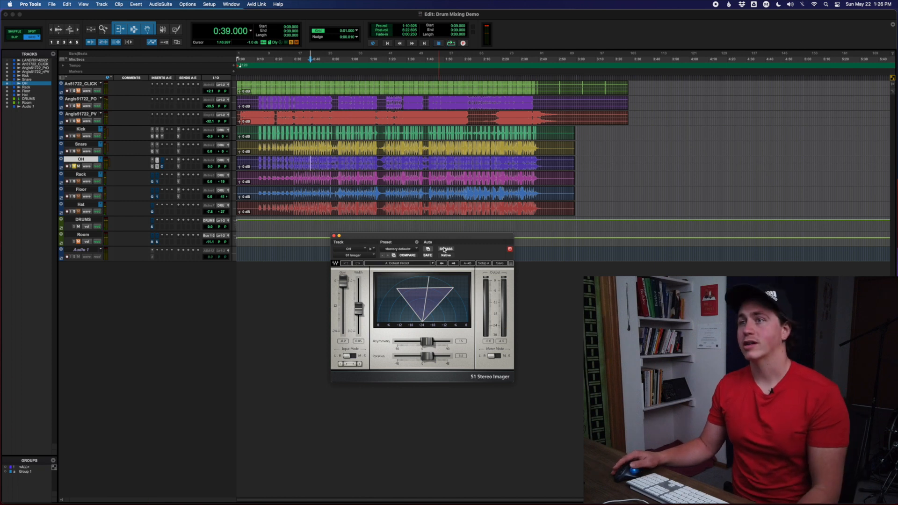
Activate the OH track's Pro-C 2 compressor and play the overheads briefly from the 0:39 mark
left_click(162, 166)
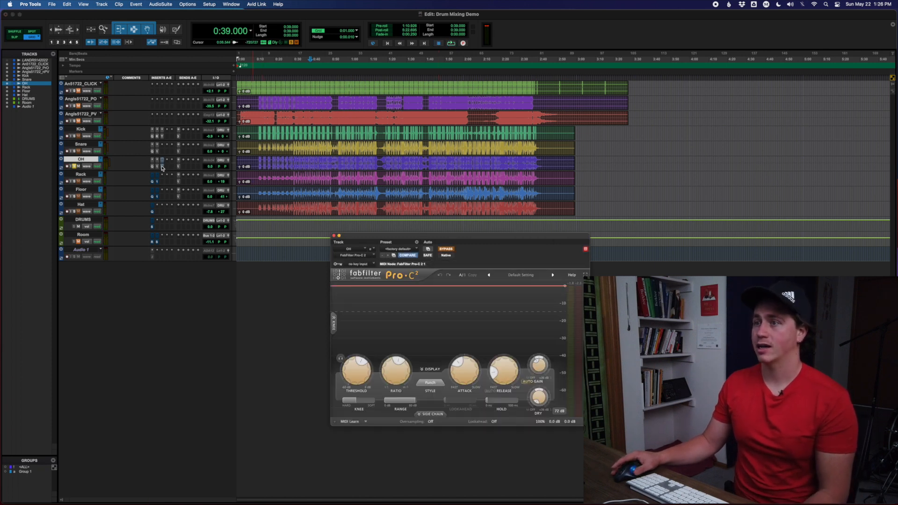
left_click(443, 249)
key("space")
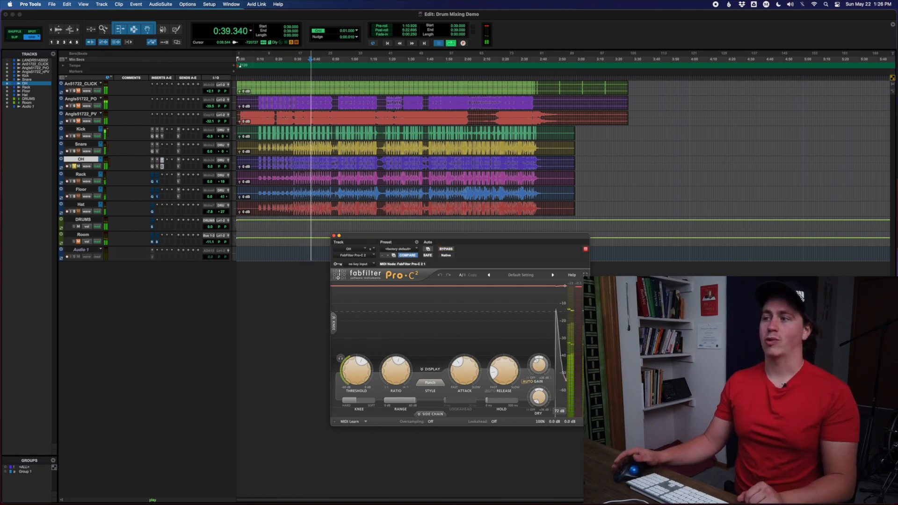
key("space")
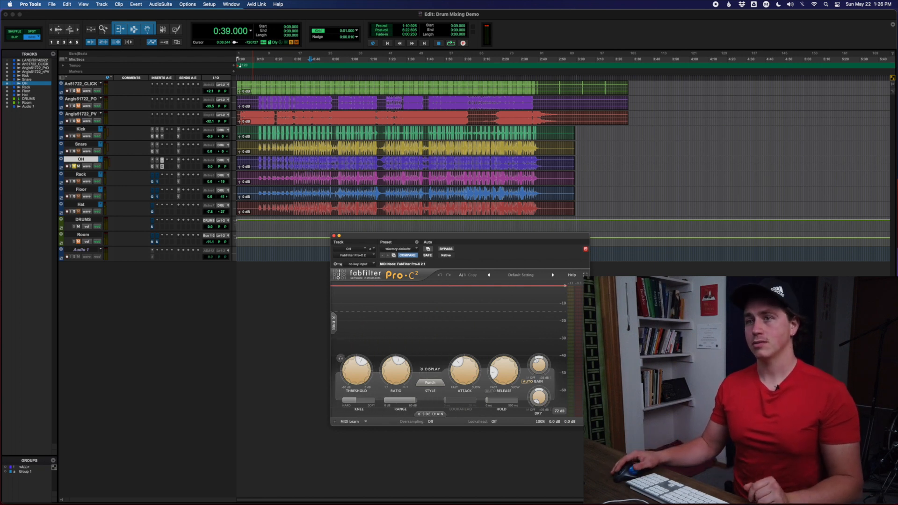
Play the overheads from 0:39 while examining the compressor's attack and wet gain, and compare it bypassed and active
left_click_drag(496, 239, 457, 242)
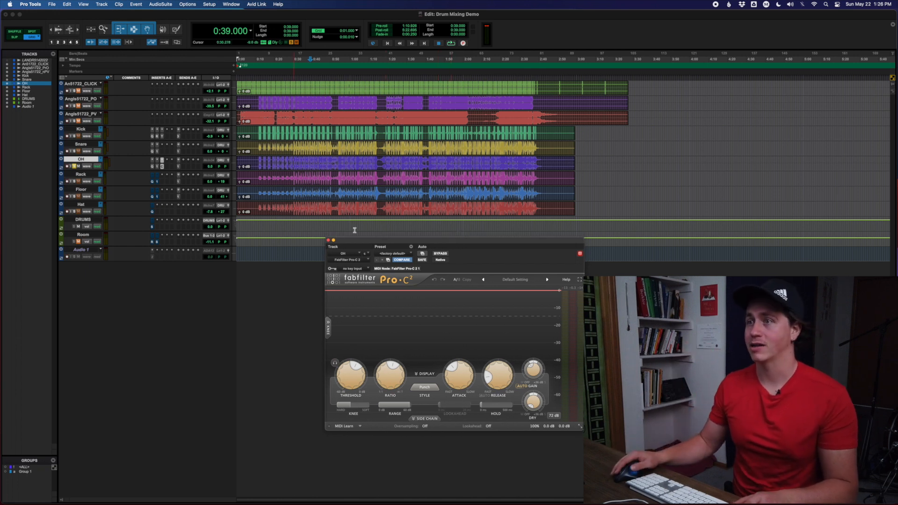
key("space")
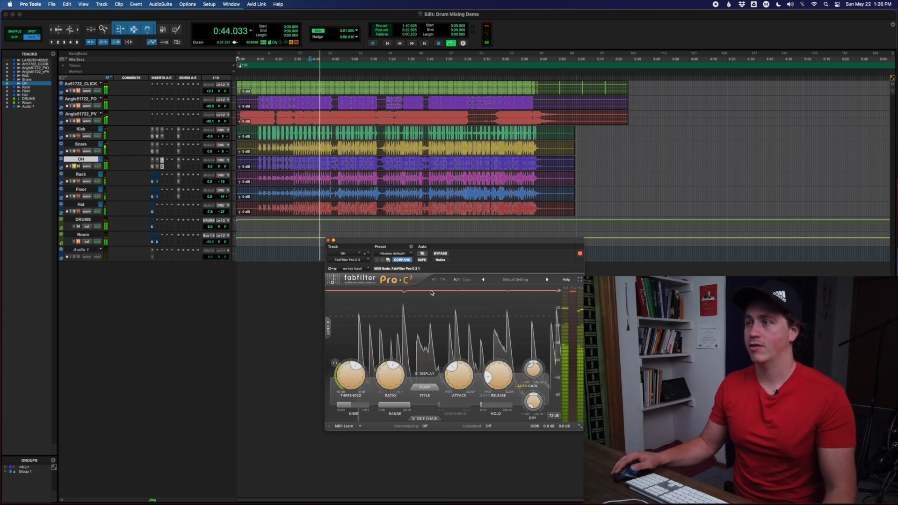
mouse_move(397, 378)
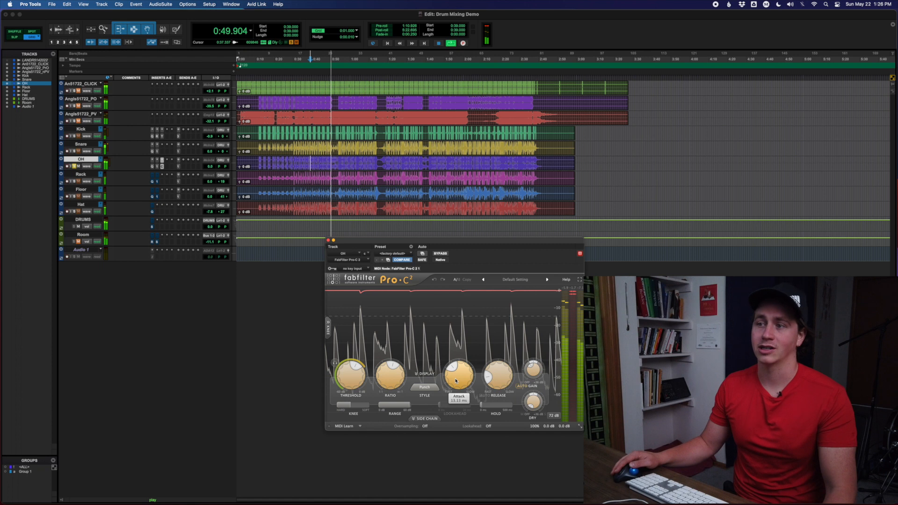
mouse_move(346, 372)
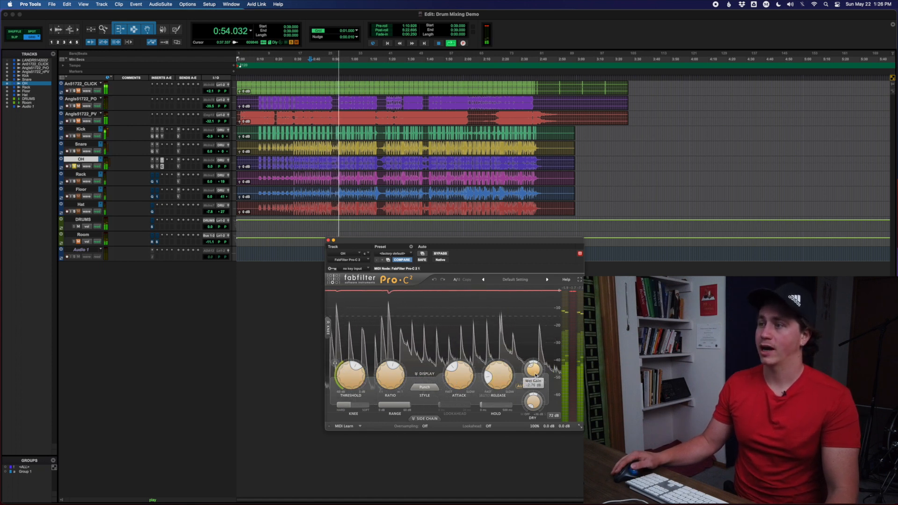
mouse_move(535, 374)
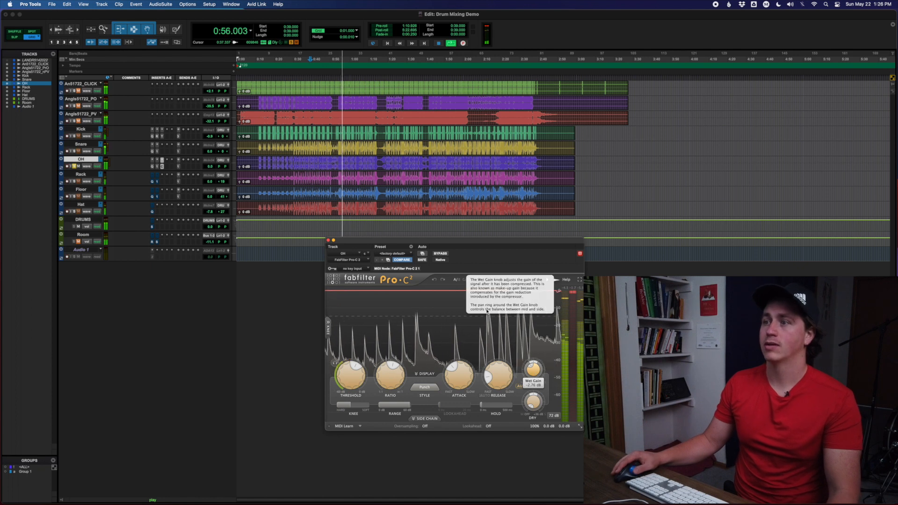
left_click(440, 254)
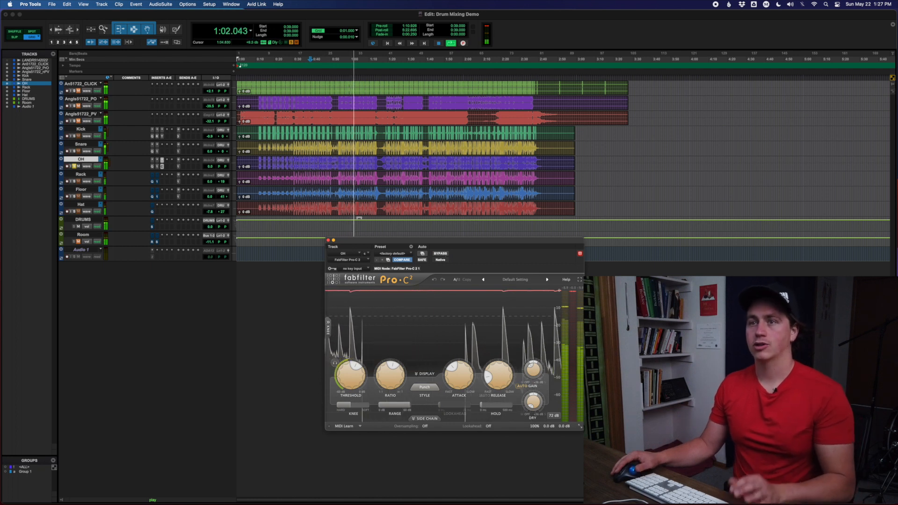
key("space")
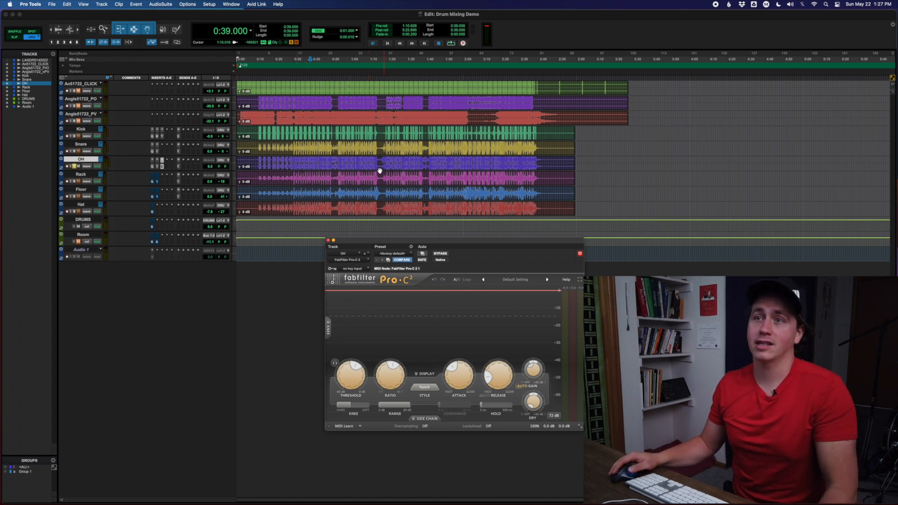
Activate the Rack track's Pro-Q 3 EQ and solo the Rack in place of the OH during playback from 0:40
left_click(351, 154)
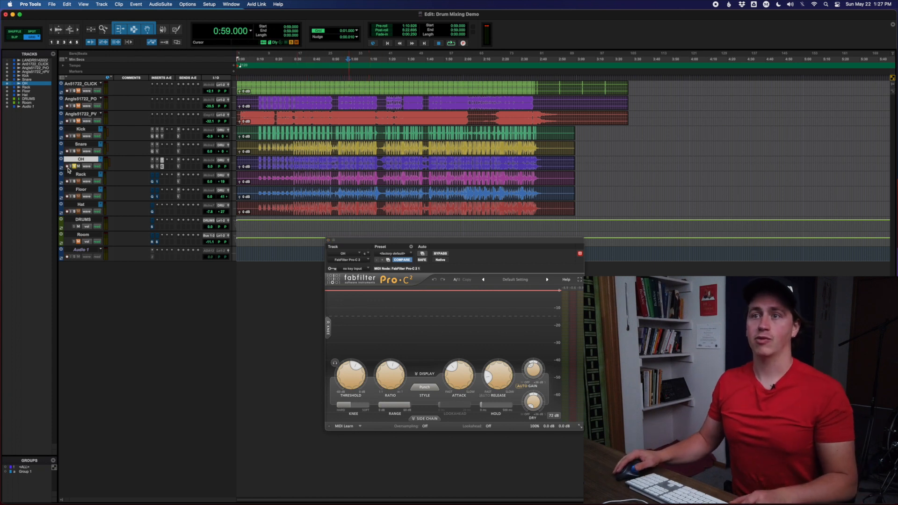
left_click(153, 182)
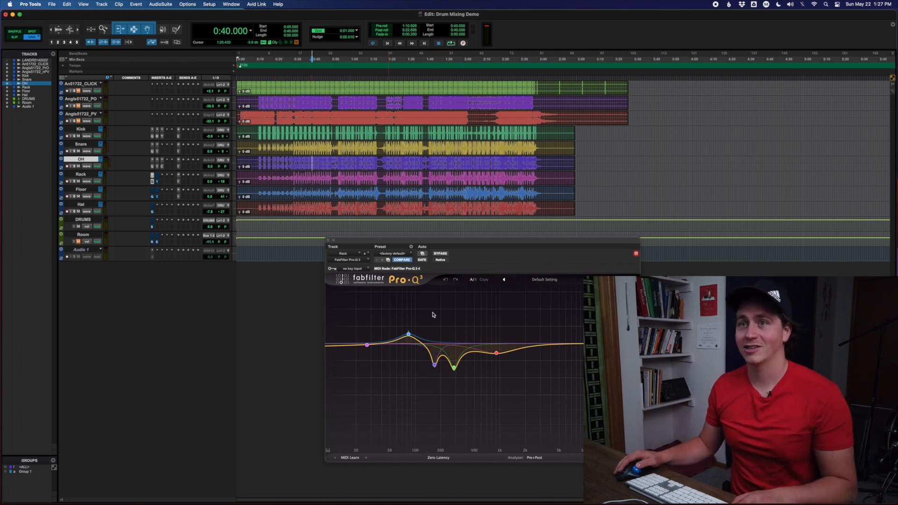
key("space")
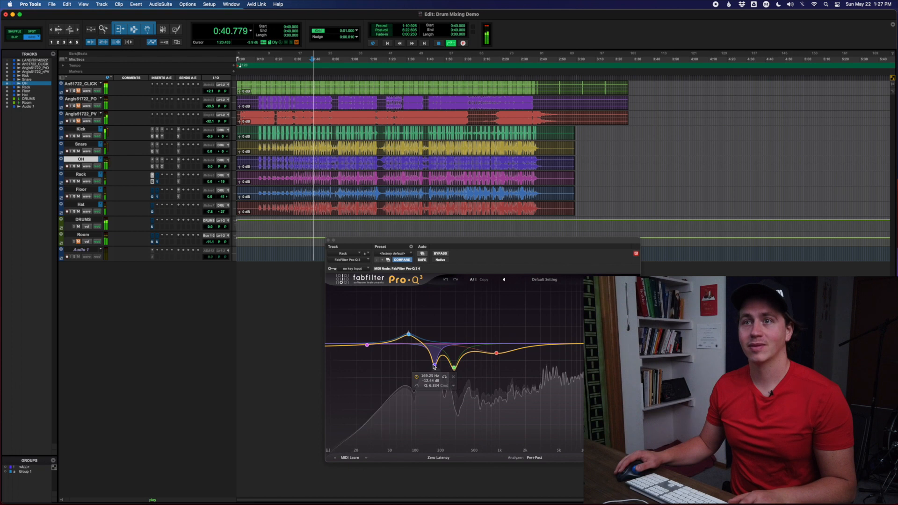
left_click(74, 181)
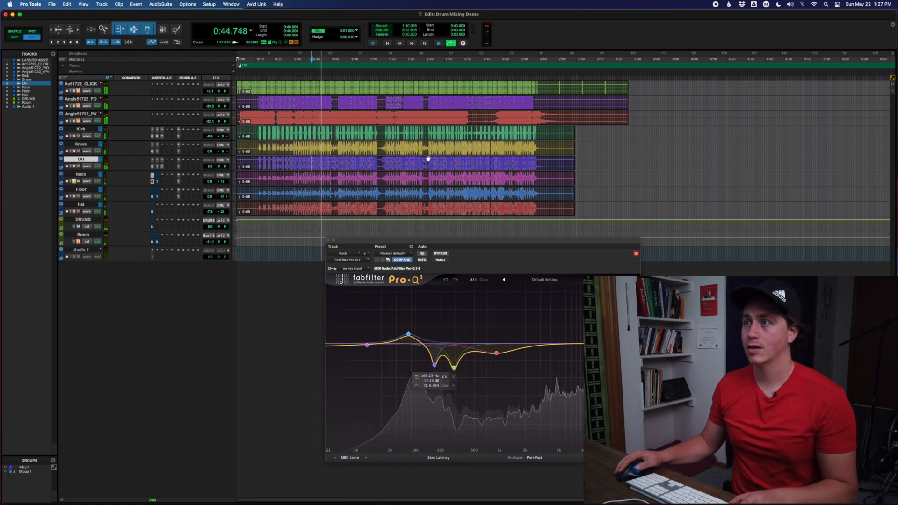
Play the soloed Rack track from the 1:51 mark and from the 2:06 mark to find its tom hits
key("space")
left_click(447, 179)
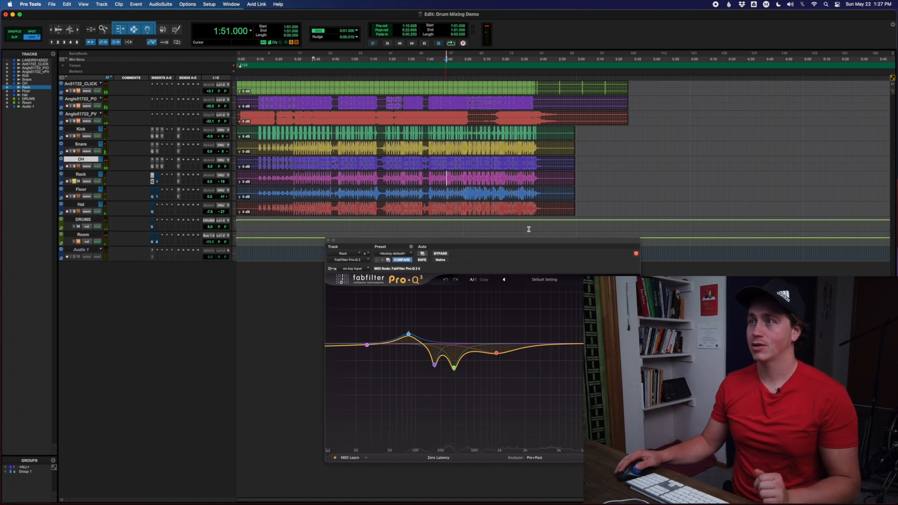
key("space")
mouse_move(440, 368)
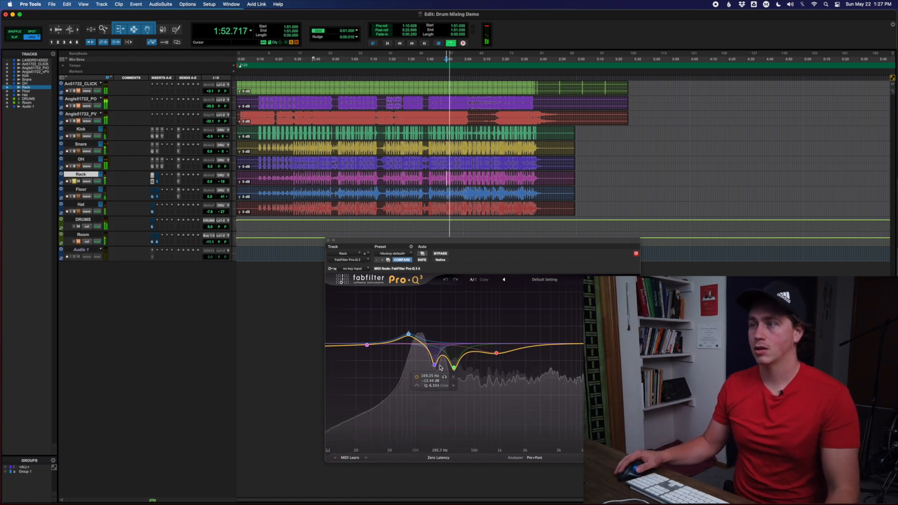
left_click(475, 174)
key("space")
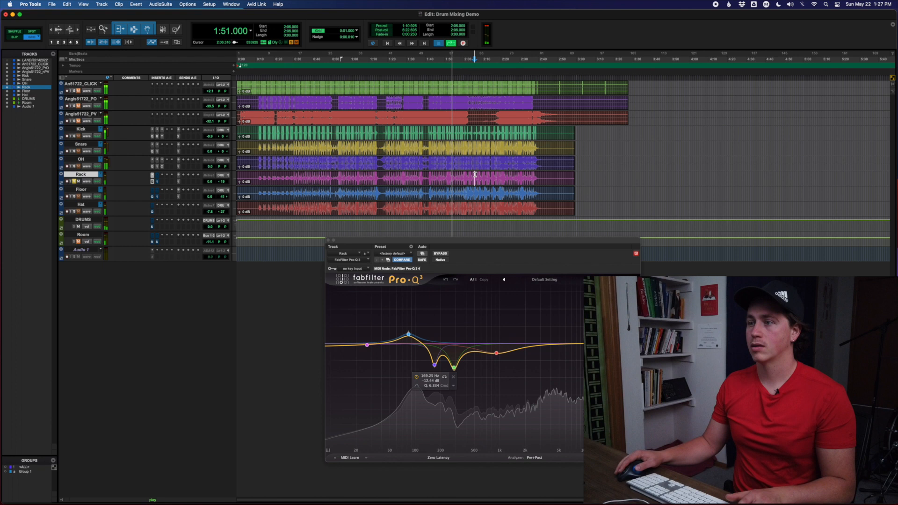
key("space")
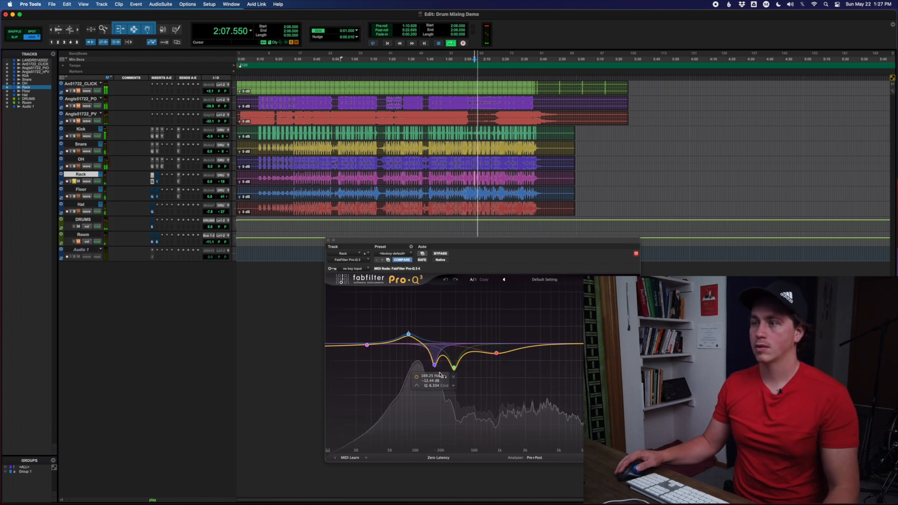
Audition the Rack EQ's -12.44 dB band in isolation, compare it off and on, and stop playback
left_click(444, 378)
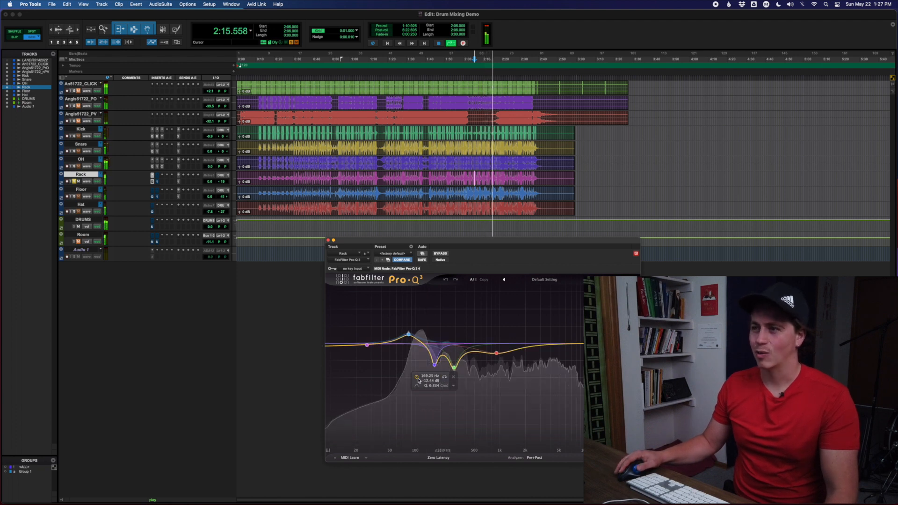
left_click(445, 377)
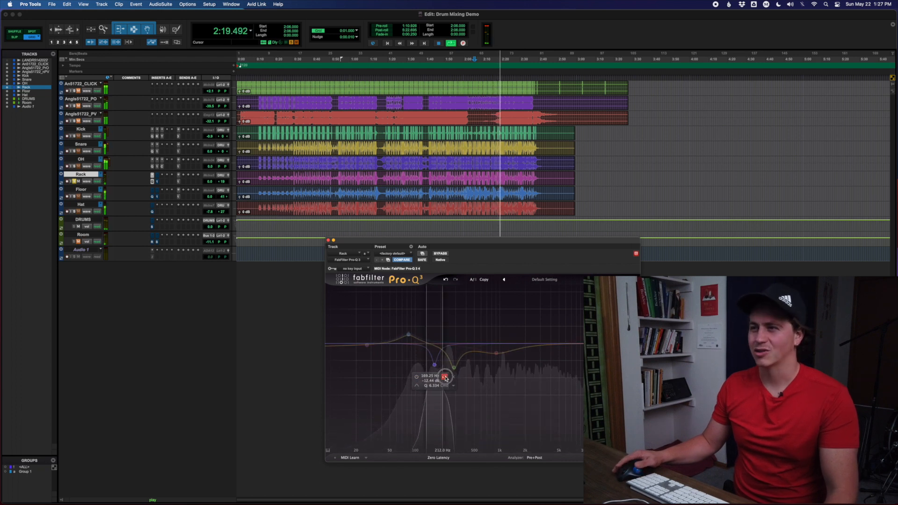
left_click(416, 377)
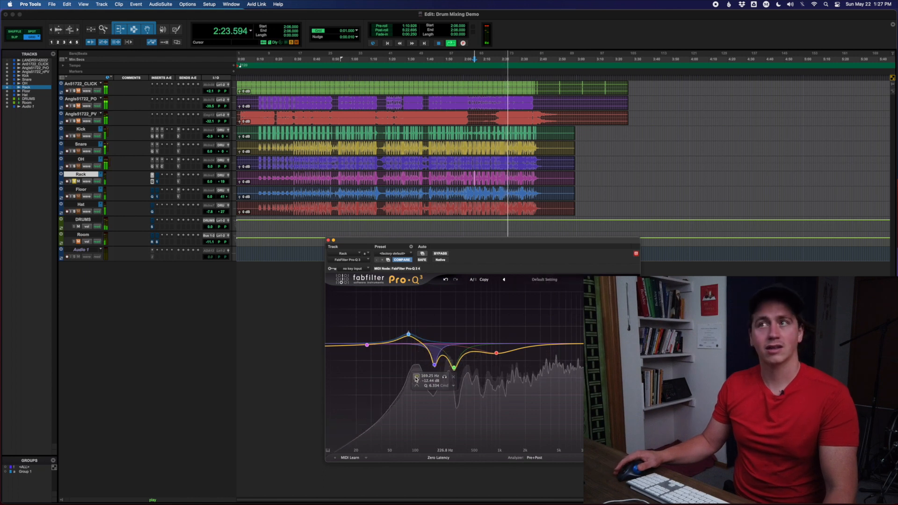
key("space")
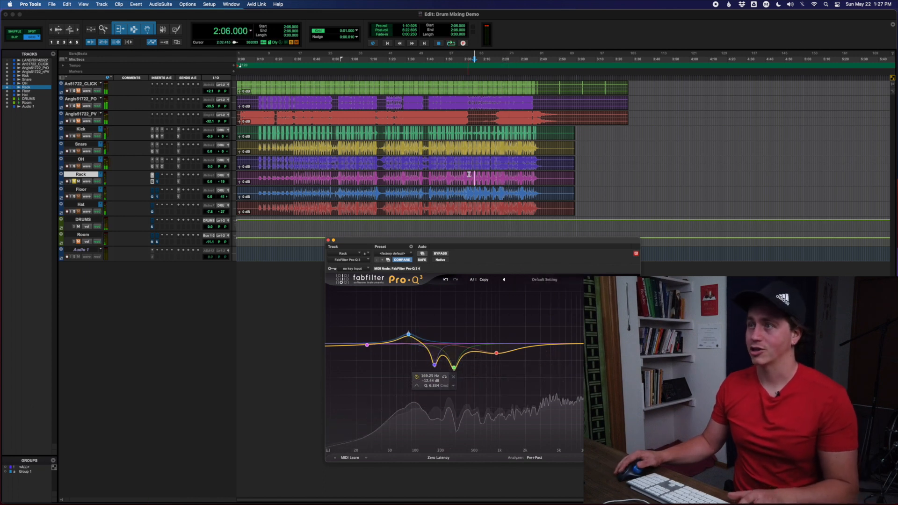
Play the Rack from 2:03 and audition the EQ's cut at about 287 Hz in isolation
left_click(469, 174)
key("space")
left_click(453, 368)
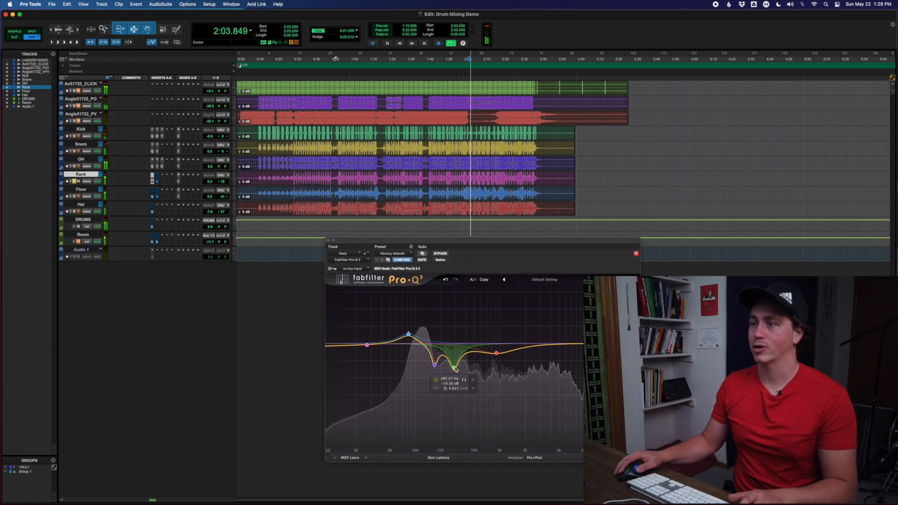
left_click(465, 382)
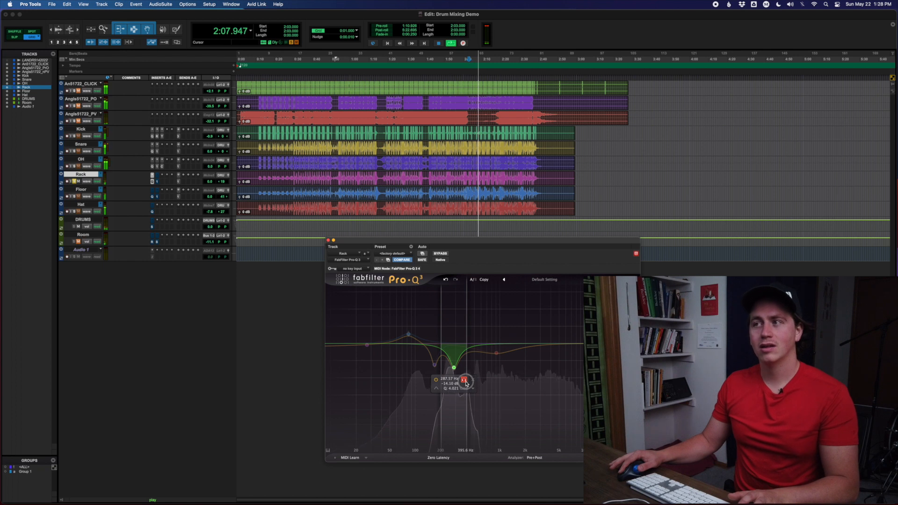
key("space")
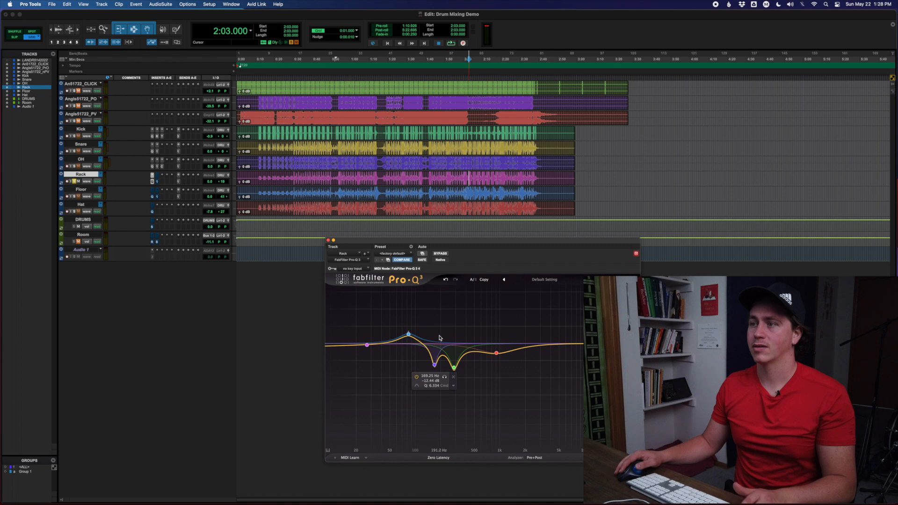
Compare the Rack track with its whole EQ active and bypassed during playback from 2:03
key("space")
left_click(454, 367)
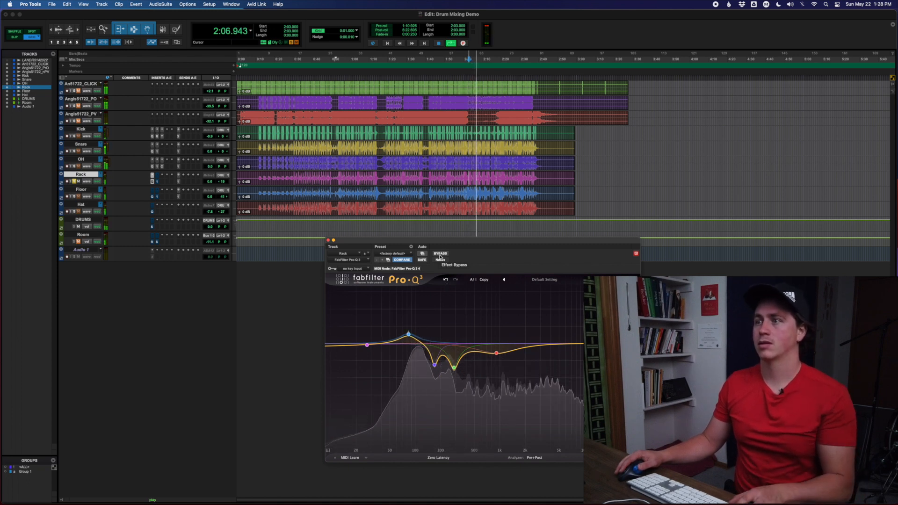
key("space")
key("space")
left_click(440, 254)
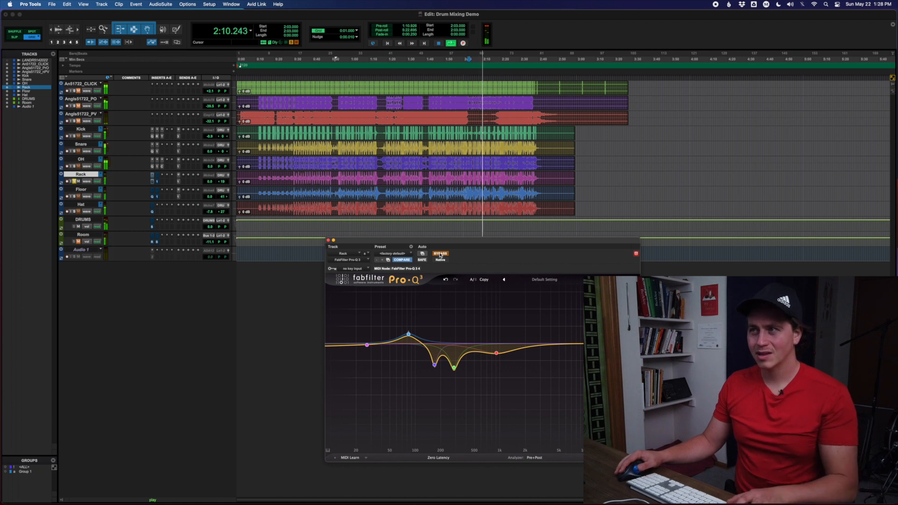
key("space")
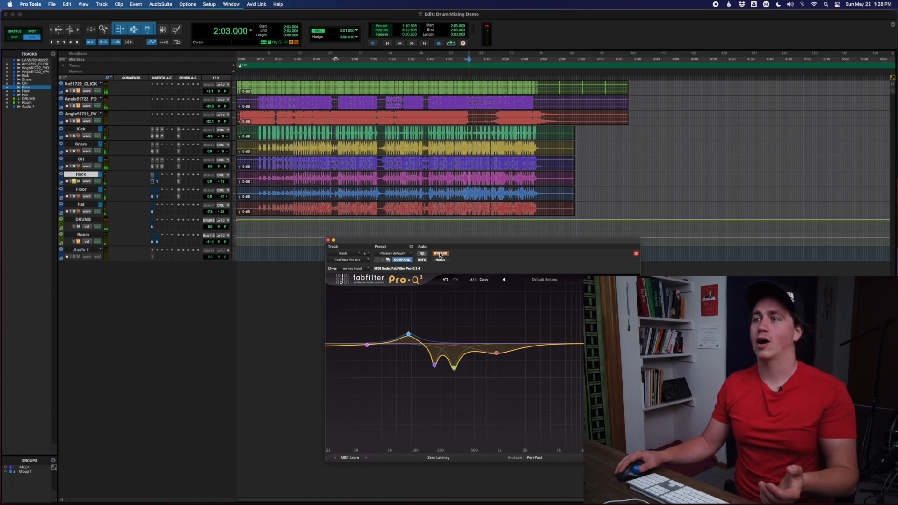
left_click(440, 254)
key("space")
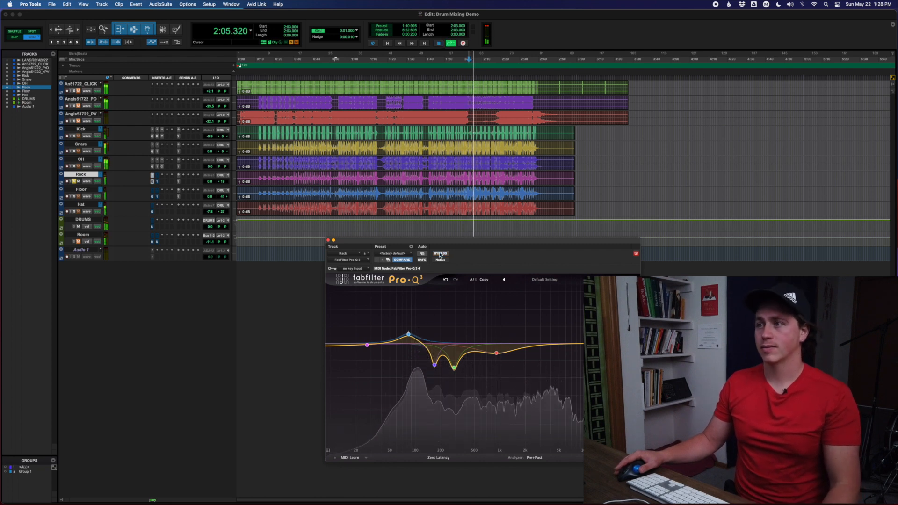
Audition the Rack EQ's wide cut at about 912 Hz in isolation from 2:03, and stop playback
left_click(506, 365)
key("space")
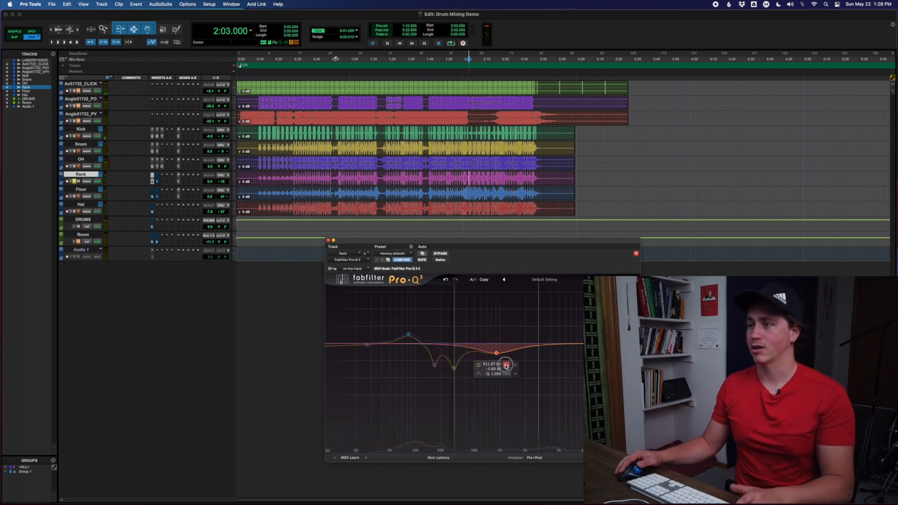
key("space")
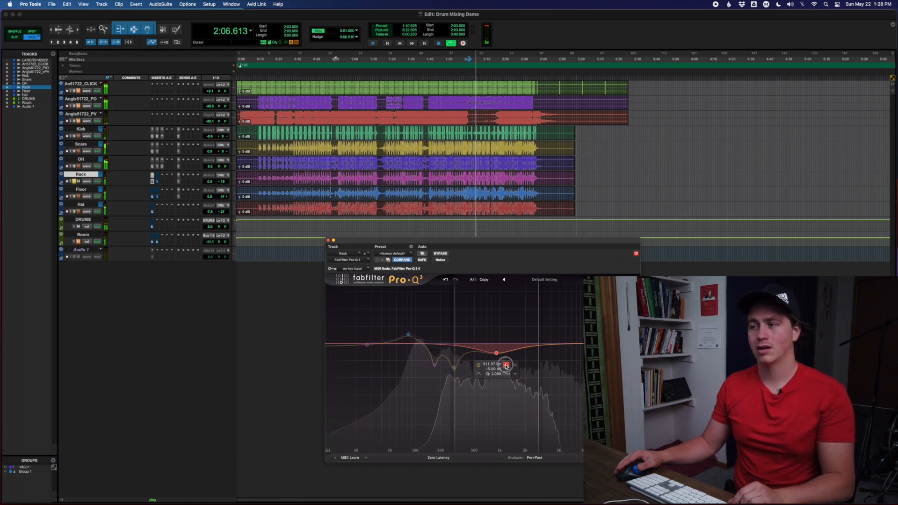
left_click(506, 366)
key("space")
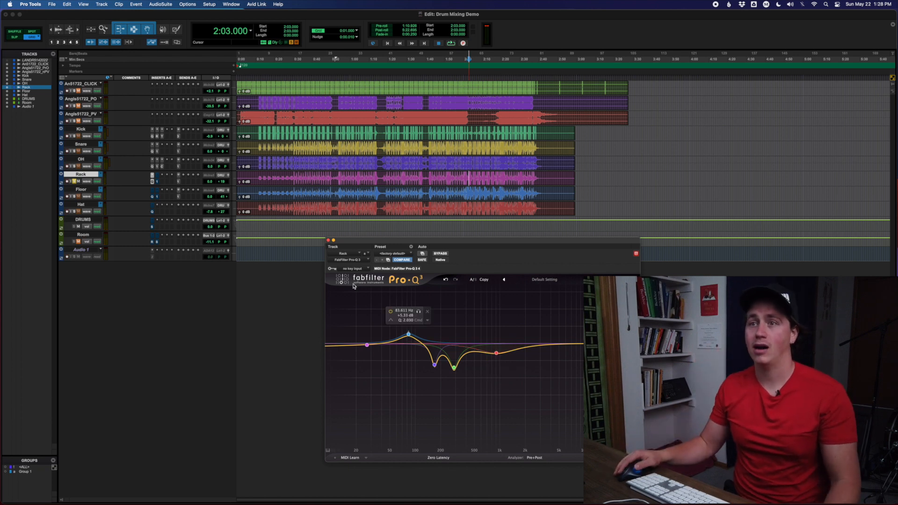
Review the Rack EQ's bands, play the soloed Rack briefly from 2:03, and stop playback
mouse_move(441, 368)
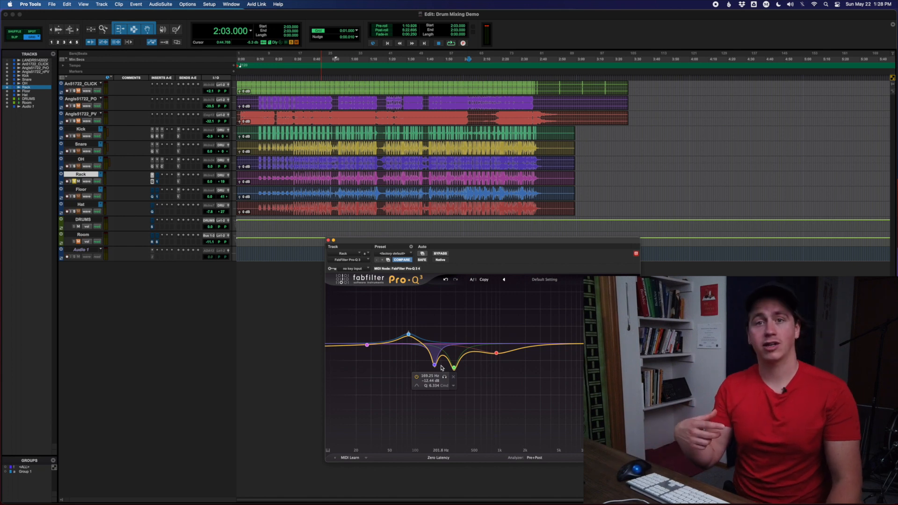
mouse_move(368, 333)
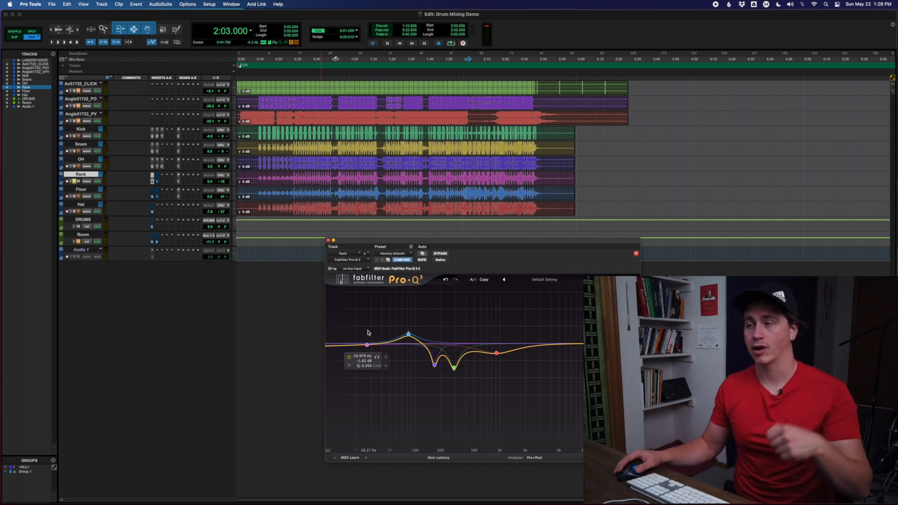
key("space")
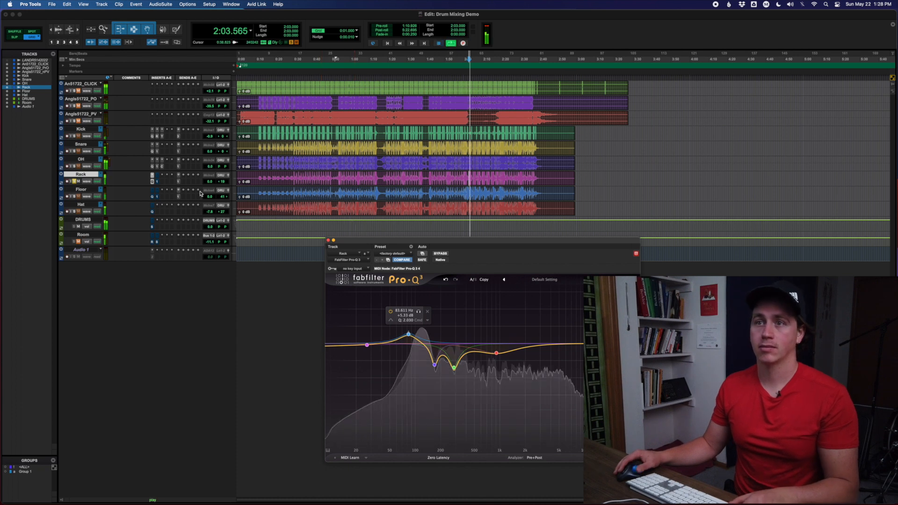
key("space")
Open the Rack track's C1 Gate, take it out of bypass, listen to it from 2:03, and stop playback
left_click(157, 181)
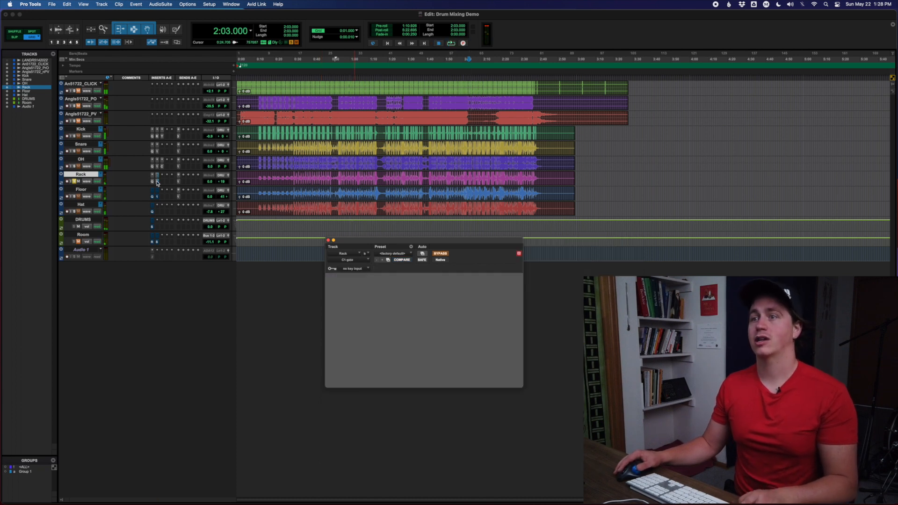
key("space")
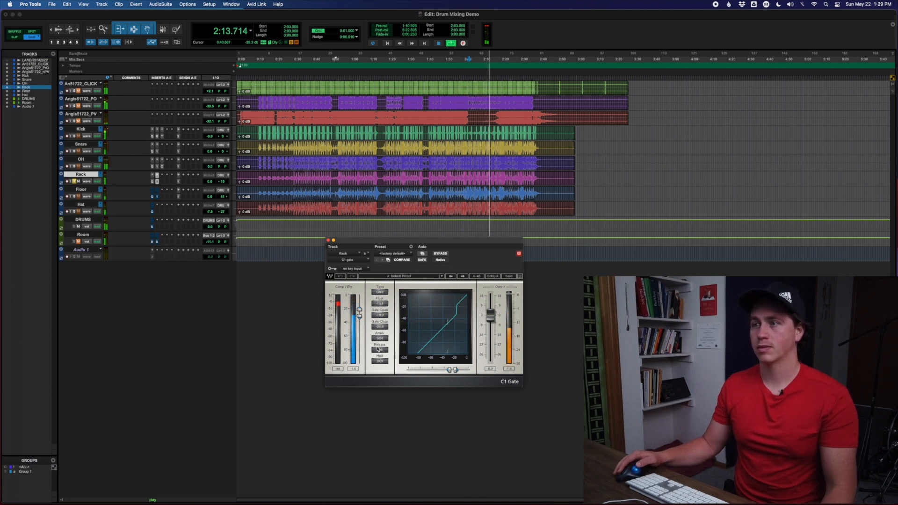
key("space")
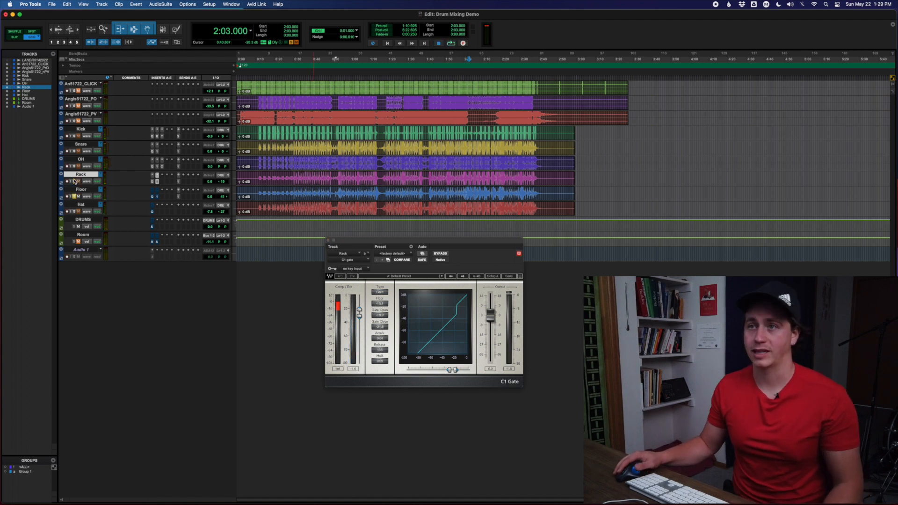
Open the Floor track's EQ and audition its low boost at about 62 Hz in isolation from 2:03
left_click(152, 197)
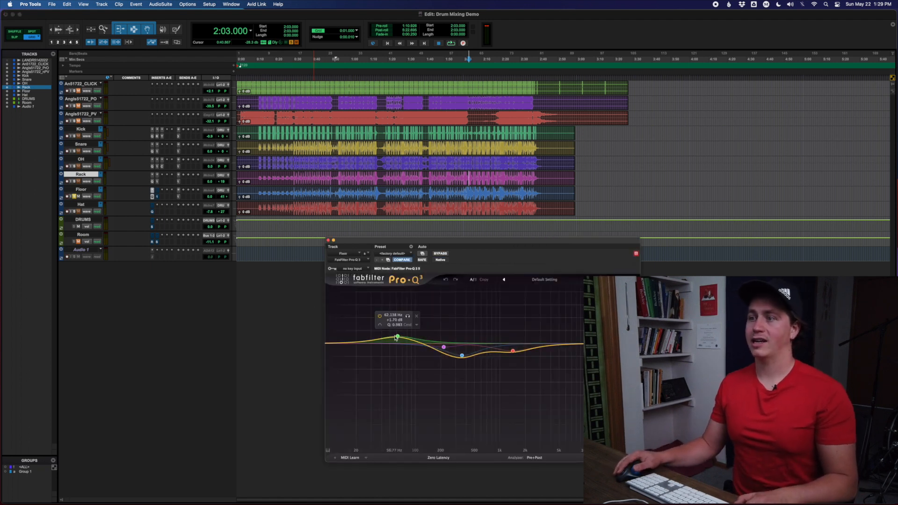
left_click(397, 338)
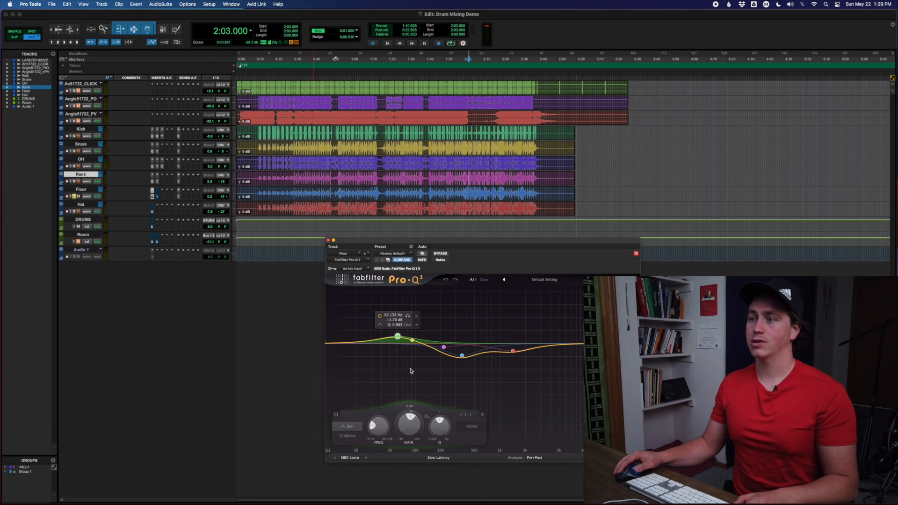
left_click(408, 317)
key("space")
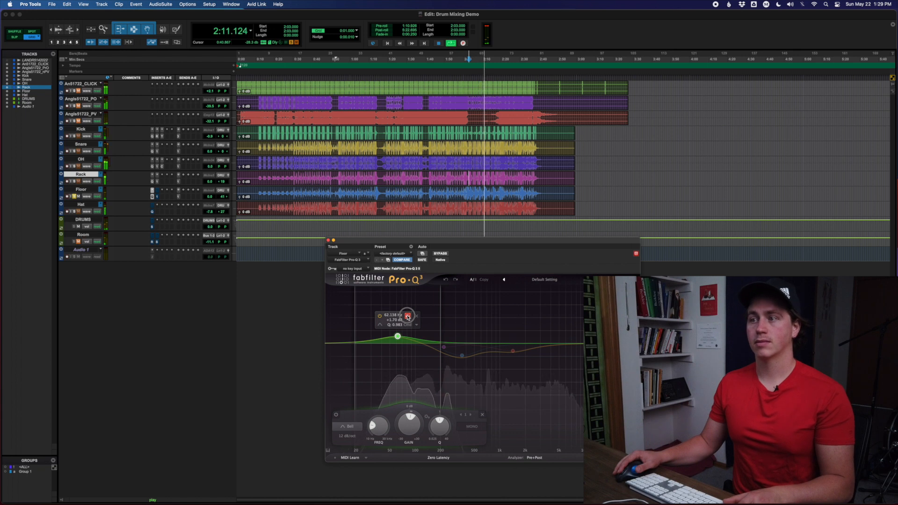
mouse_move(444, 350)
key("space")
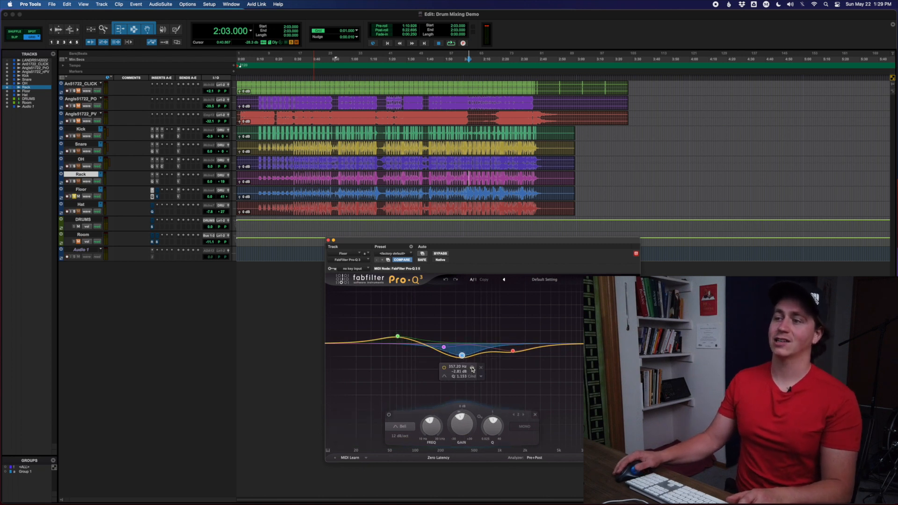
Audition the Floor EQ's -2.81 dB cut in isolation from 2:03, stop playback, and close the EQ
left_click(472, 368)
key("space")
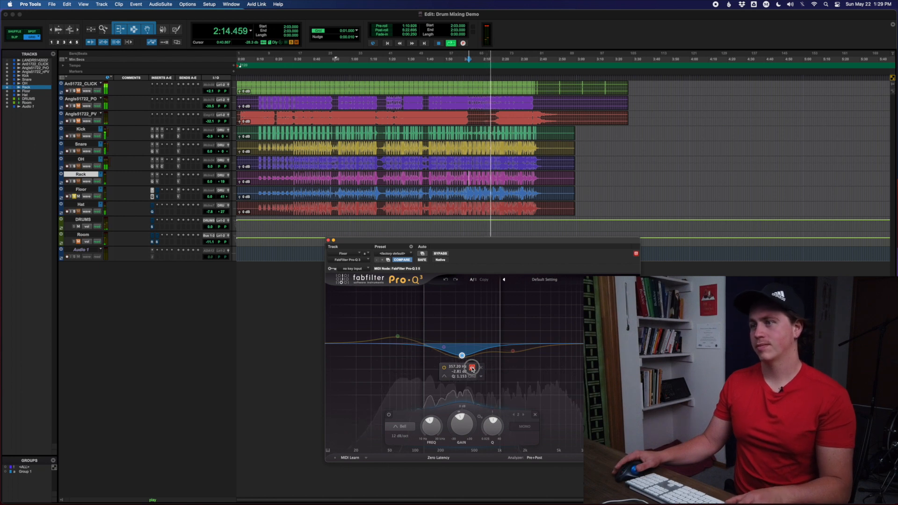
left_click_drag(473, 369, 473, 369)
key("space")
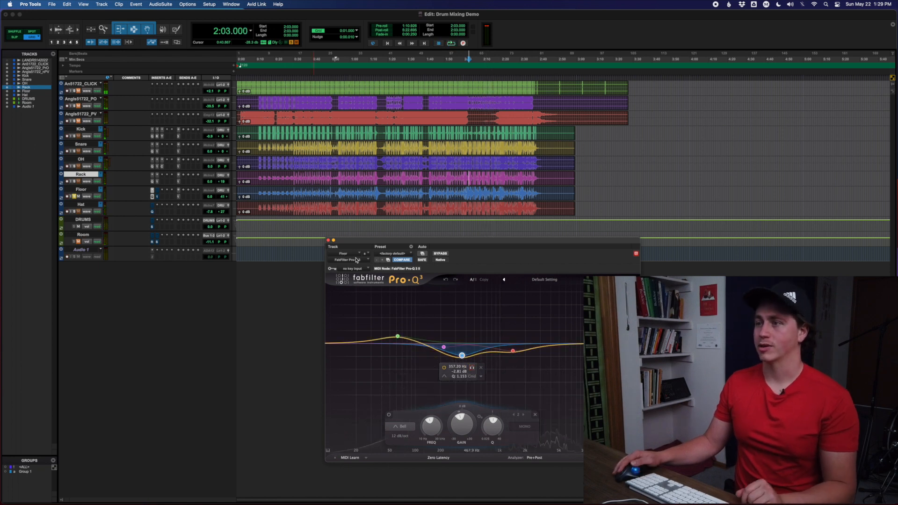
left_click(511, 354)
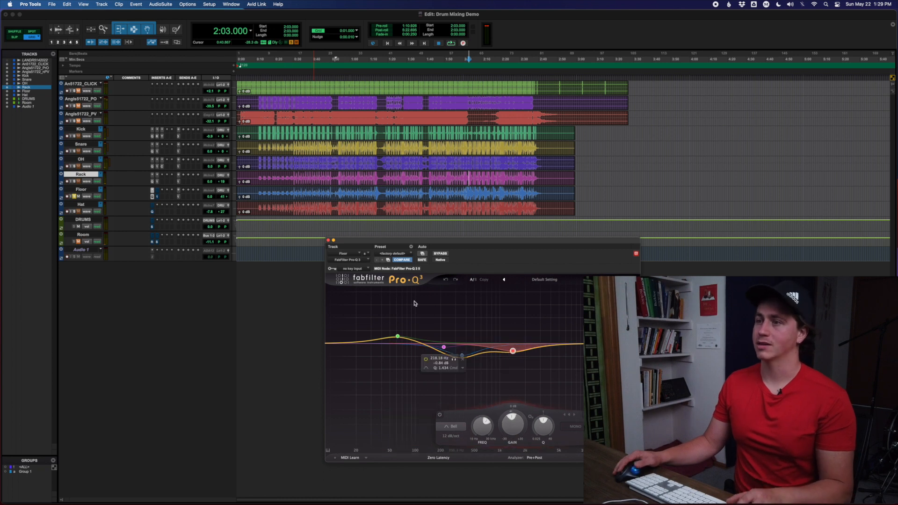
left_click(327, 240)
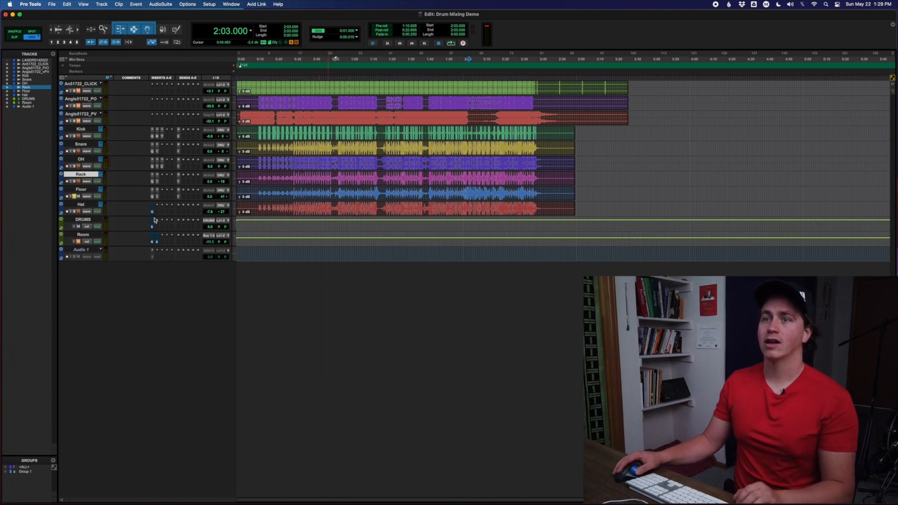
Solo the Hat track in place of the Floor, play it from 0:59, and adjust its volume
left_click(74, 198)
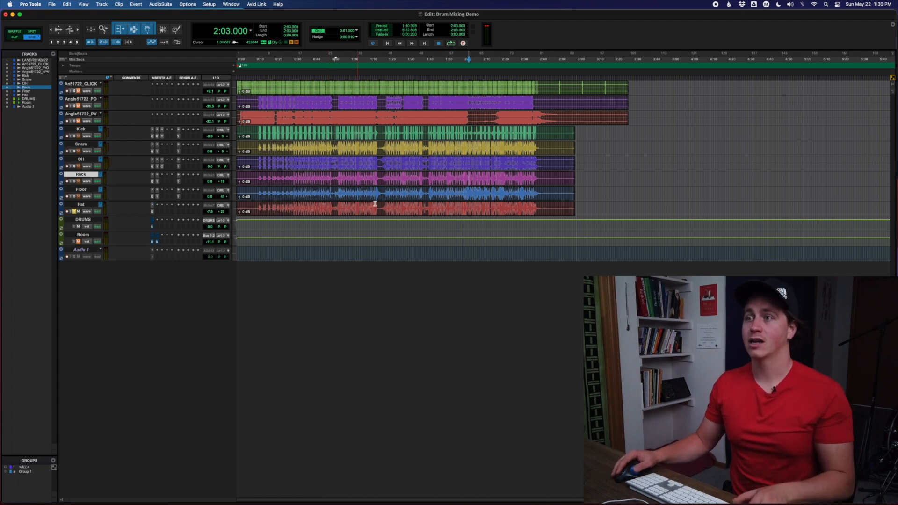
left_click(348, 206)
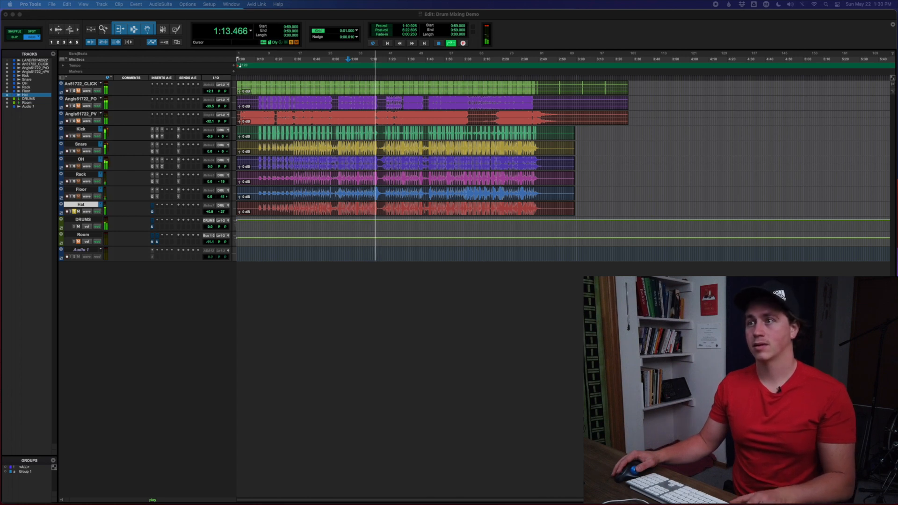
key("space")
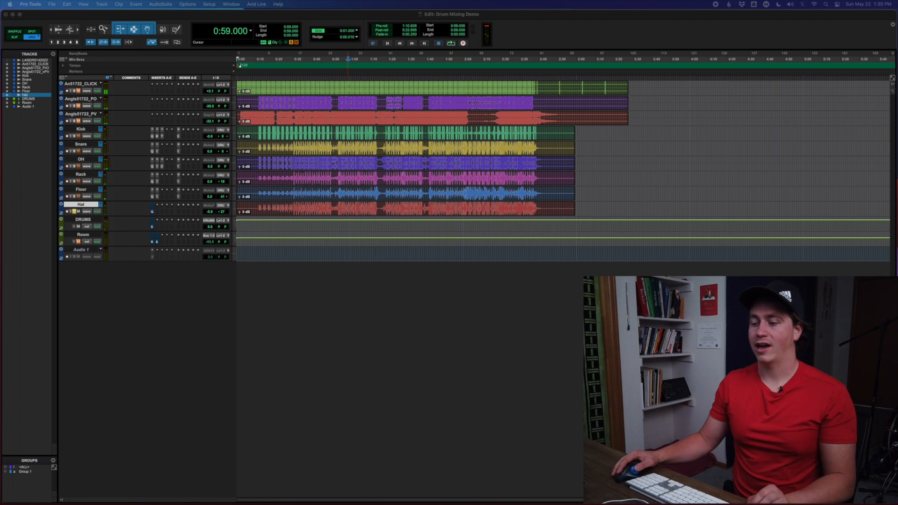
left_click(209, 212)
left_click_drag(209, 212, 210, 209)
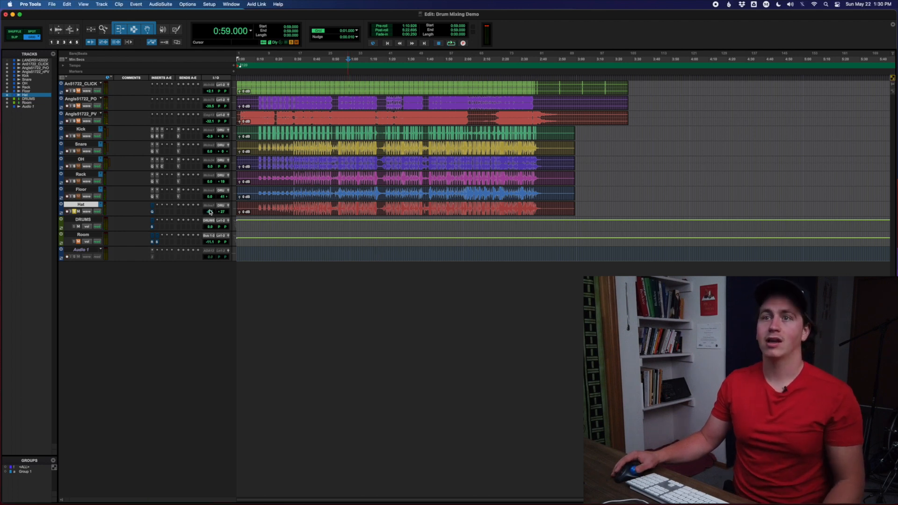
Solo the OH track alongside the Hat and compare the overheads with and without the Hat from 0:59
left_click(75, 166)
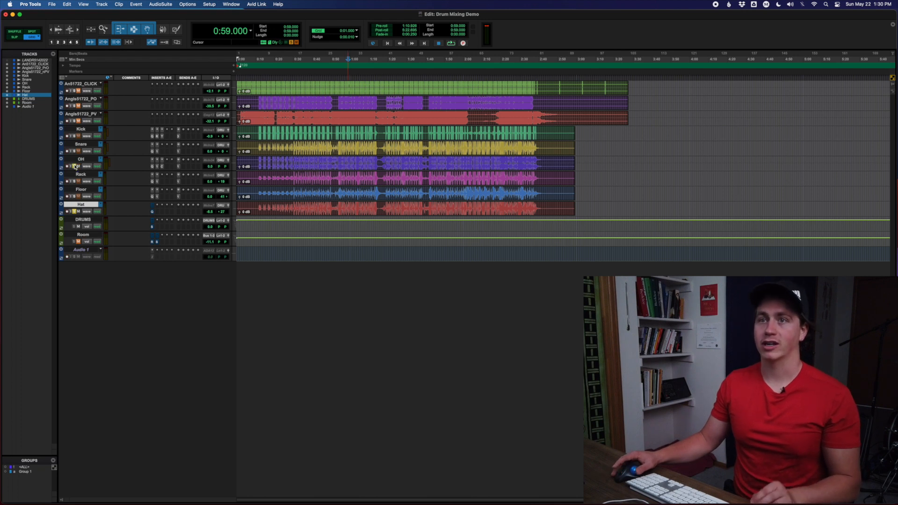
key("space")
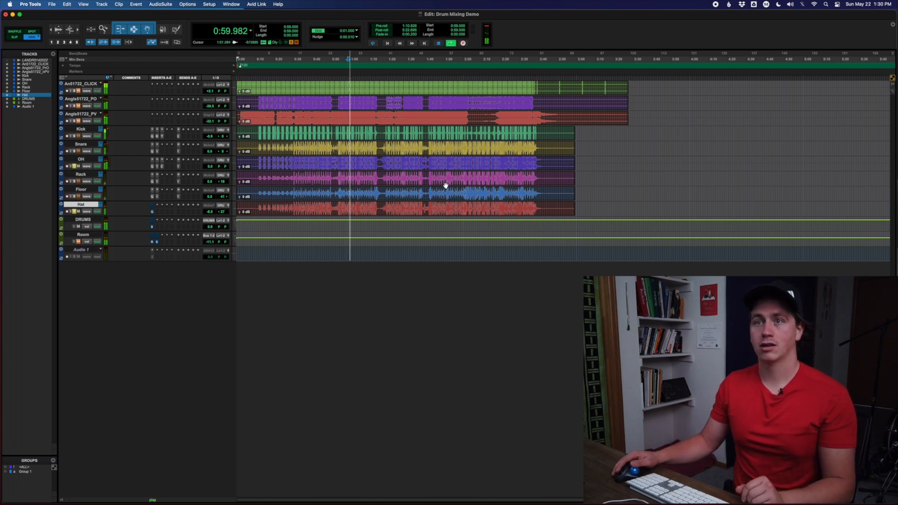
left_click(75, 212)
key("space")
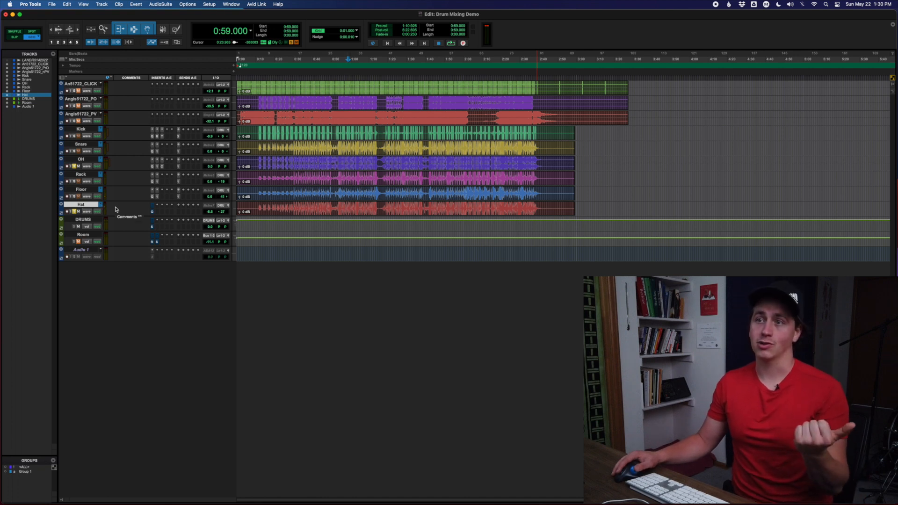
Open the Hat track's EQ, set its midrange bell's gain to +0.92 dB, and play from 0:59
left_click(152, 212)
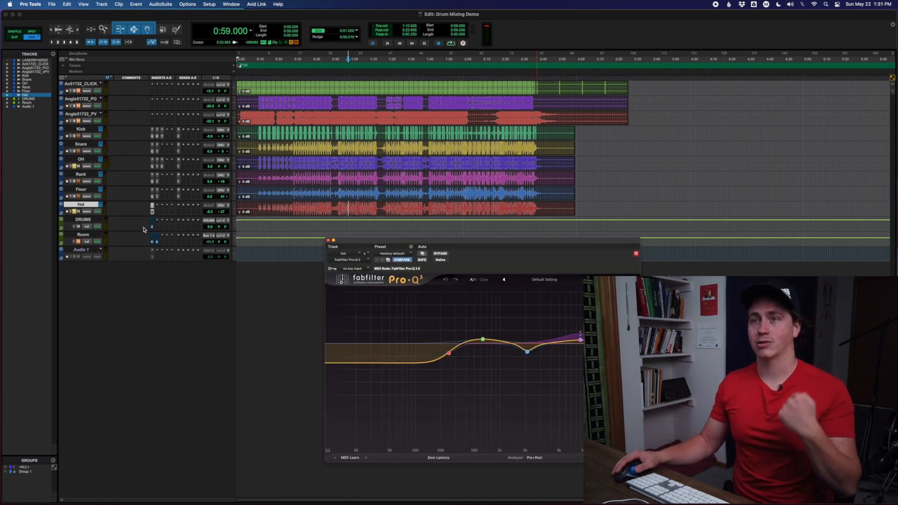
mouse_move(490, 339)
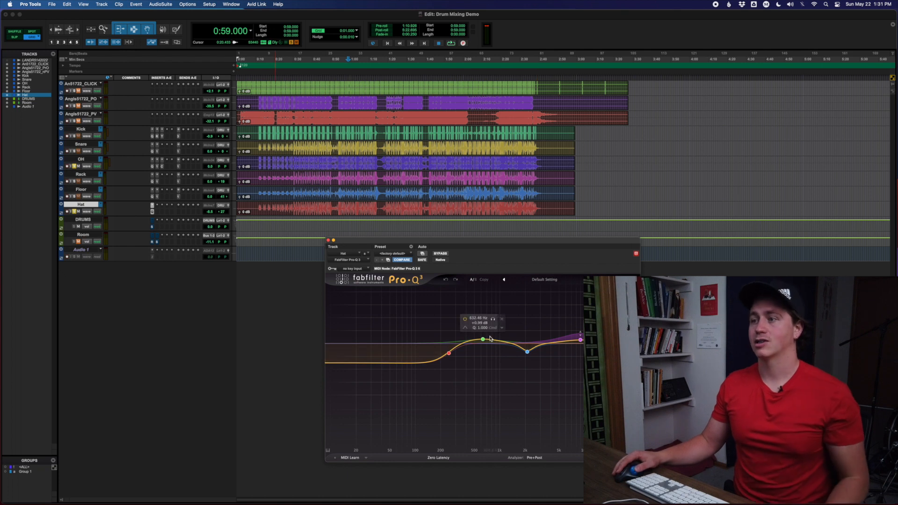
left_click_drag(485, 342, 483, 340)
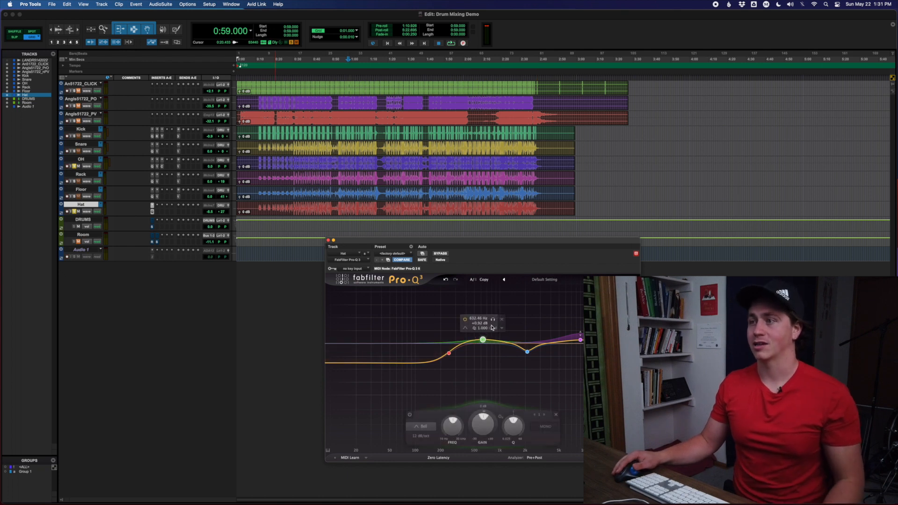
key("space")
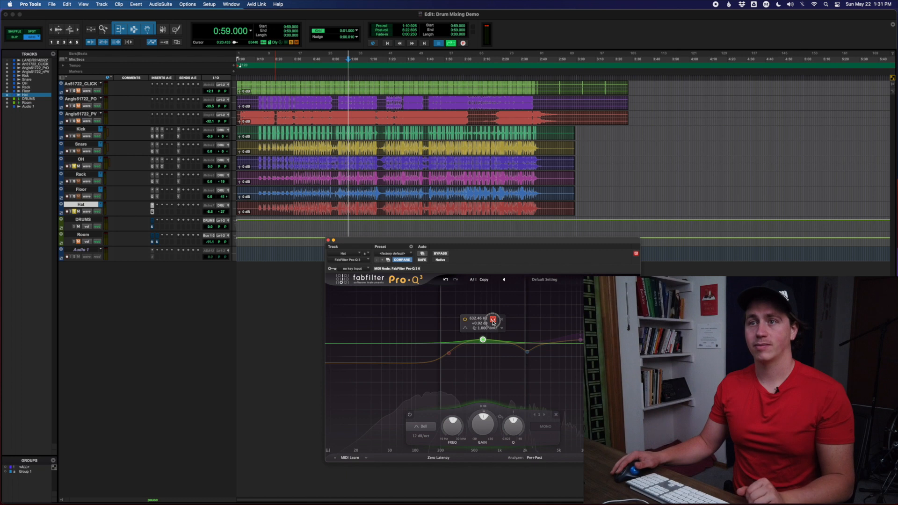
Unsolo the OH track, audition the Hat EQ's midrange bell in isolation, and set it to about 610 Hz and +1.27 dB
left_click(73, 167)
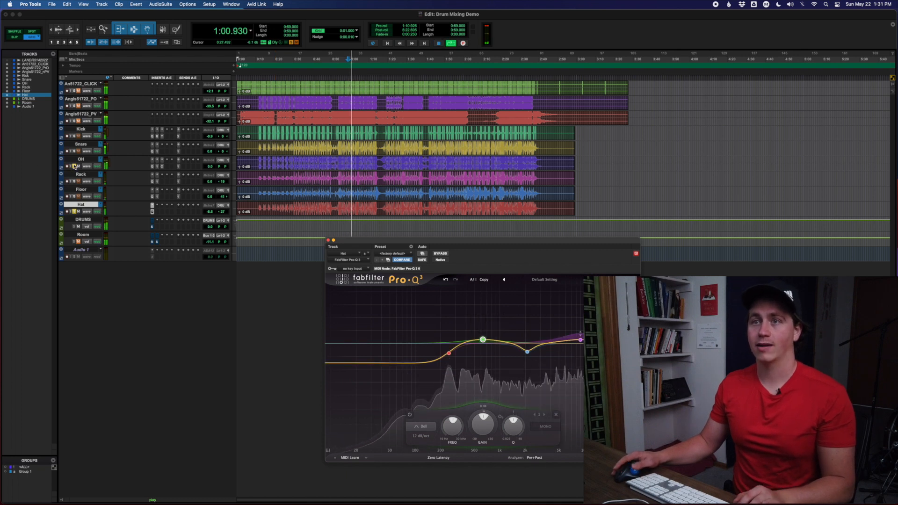
left_click(493, 321)
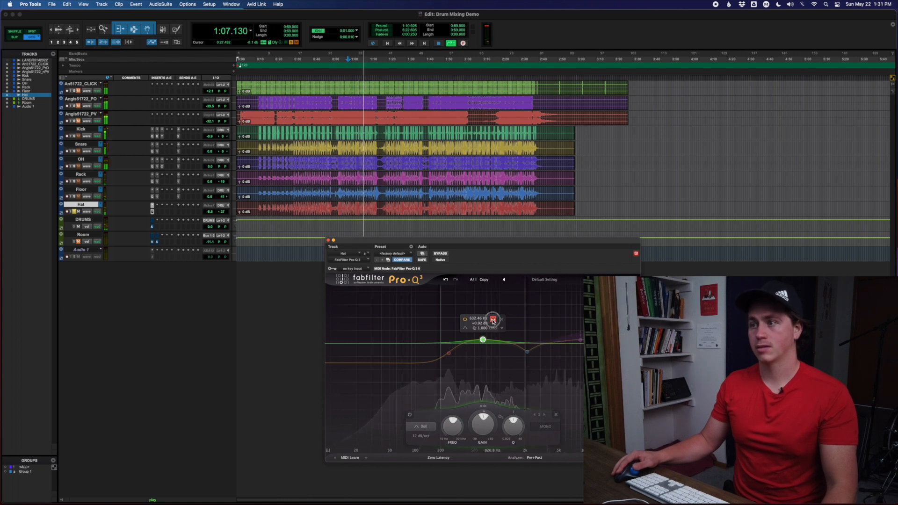
left_click_drag(493, 321, 483, 338)
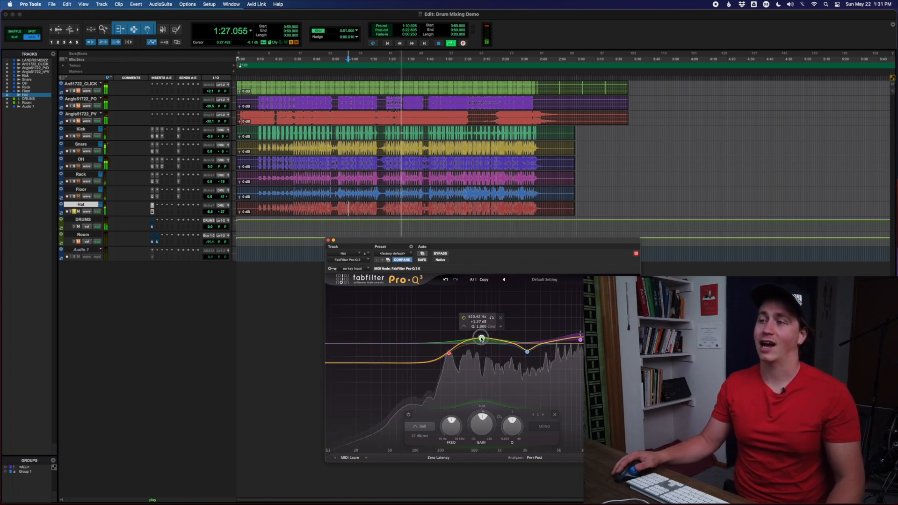
Audition the Hat EQ's low shelf in isolation and raise its frequency to about 265 Hz
left_click(449, 353)
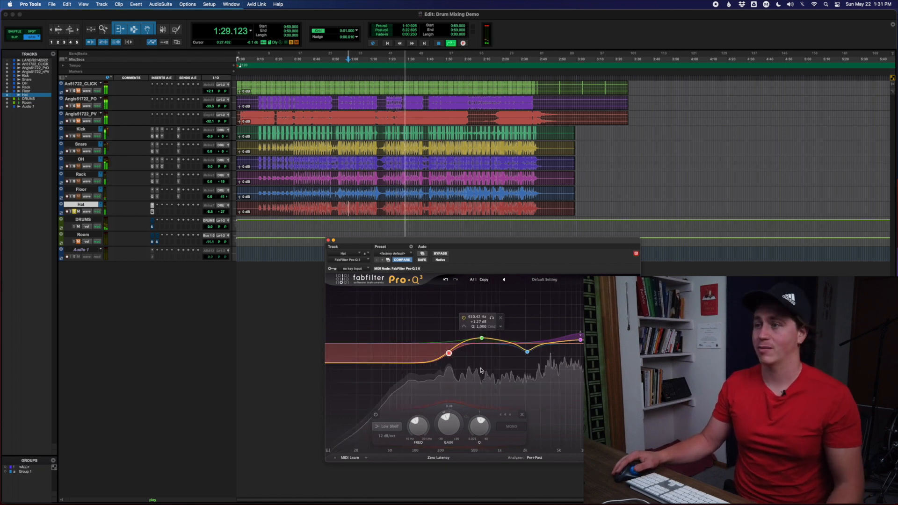
left_click(459, 366)
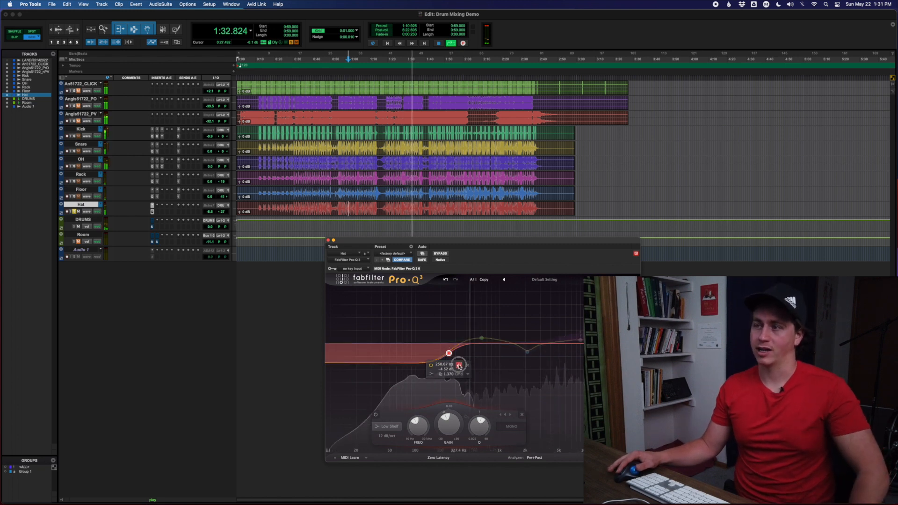
left_click_drag(460, 366, 463, 366)
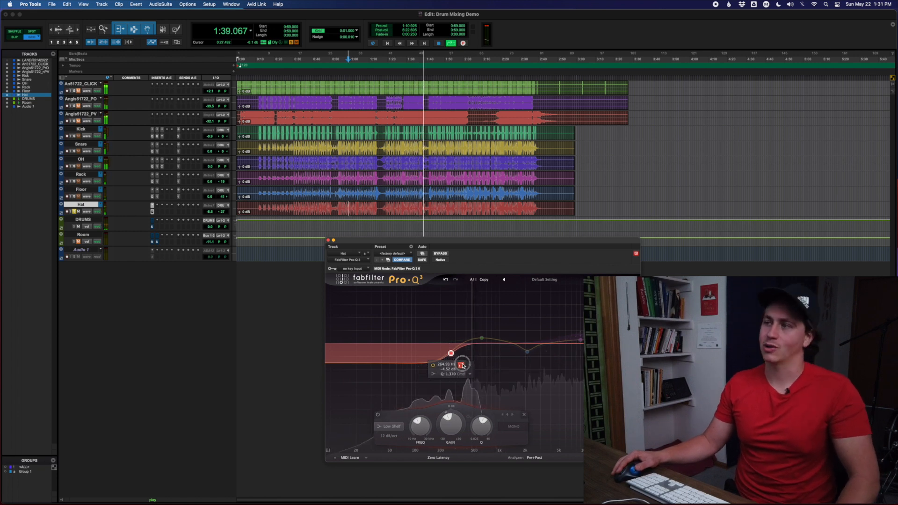
Restart playback from 0:59 and audition the Hat EQ's high boost at about 8979 Hz in isolation
mouse_move(581, 340)
key("space")
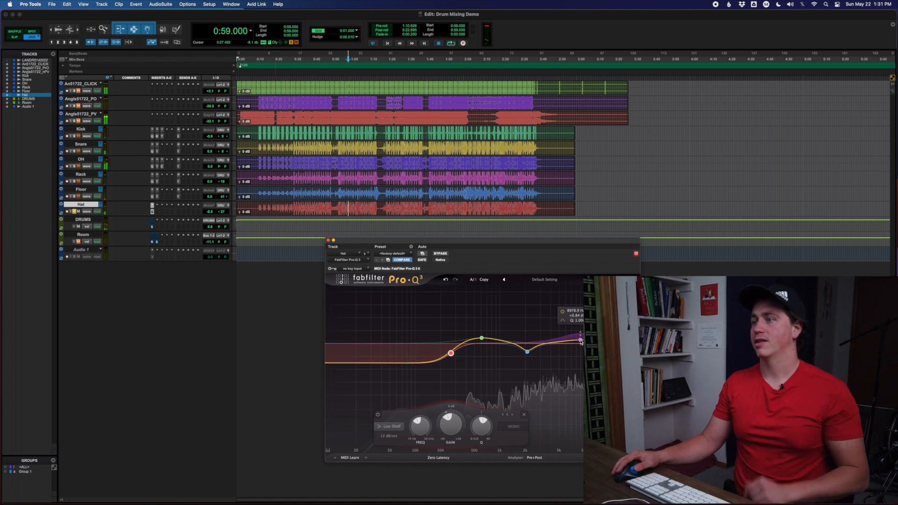
key("space")
left_click(580, 340)
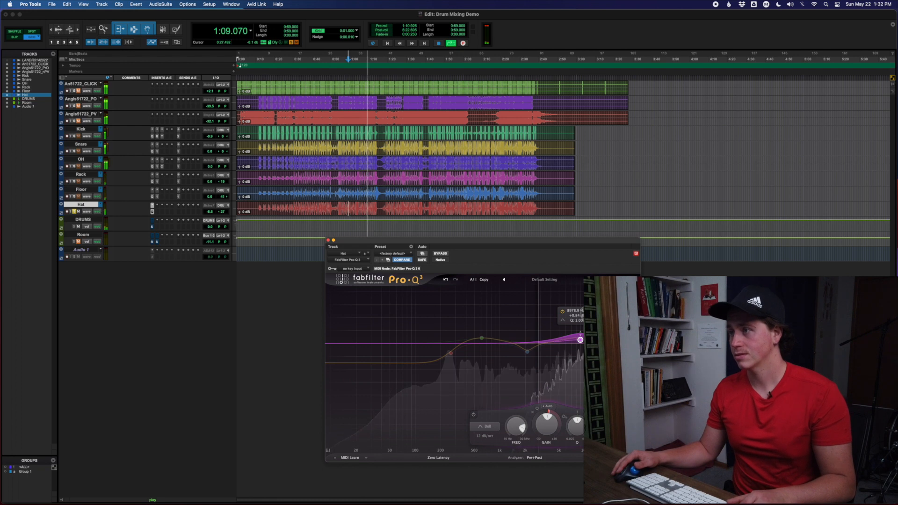
Audition the Hat EQ's cut at about 2112 Hz in isolation, and replay the drums from 0:59 with the Hat unsoloed
mouse_move(527, 353)
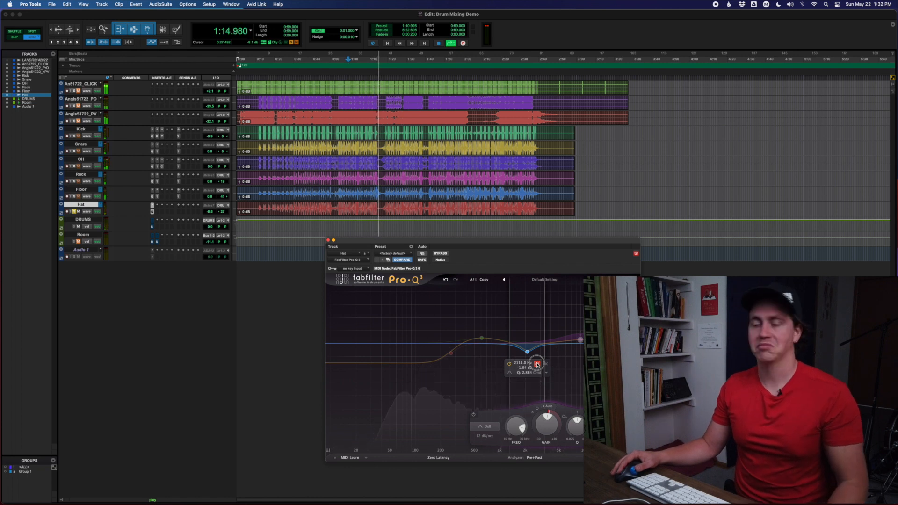
key("space")
key("space")
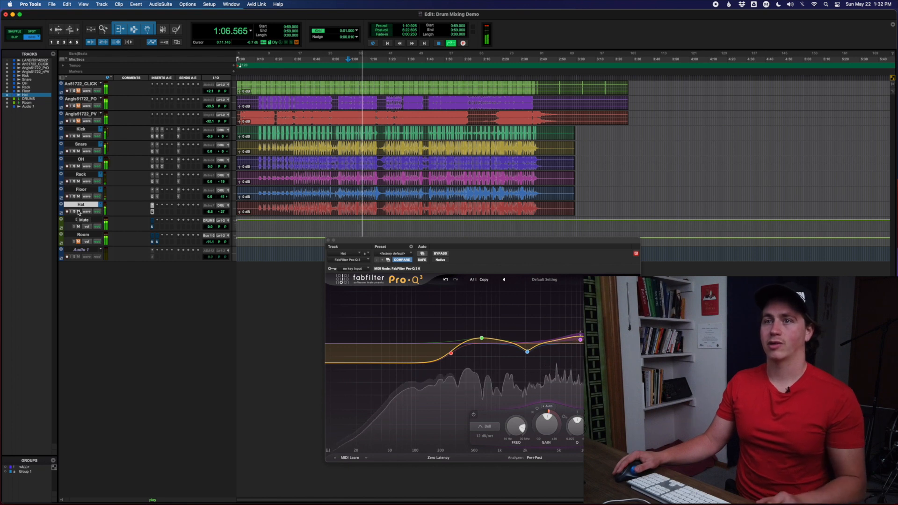
Unmute the Hat to compare the drums with and without it, and stop playback
left_click(79, 212)
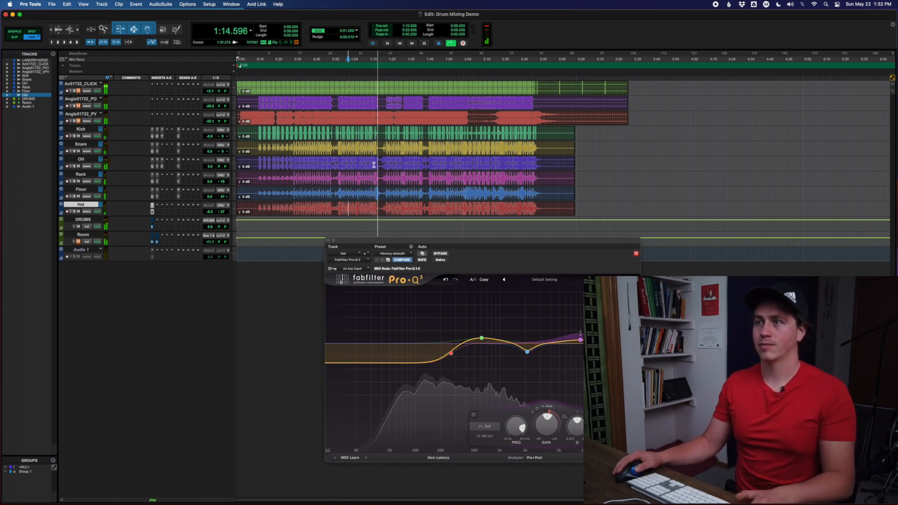
key("space")
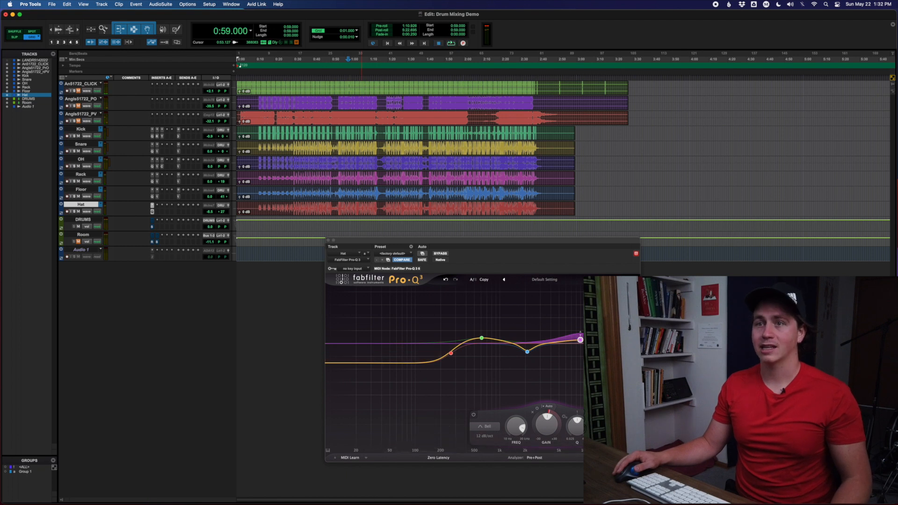
Bring up the mixer to review the channels, and close the Hat EQ and the mixer
key("super+equal")
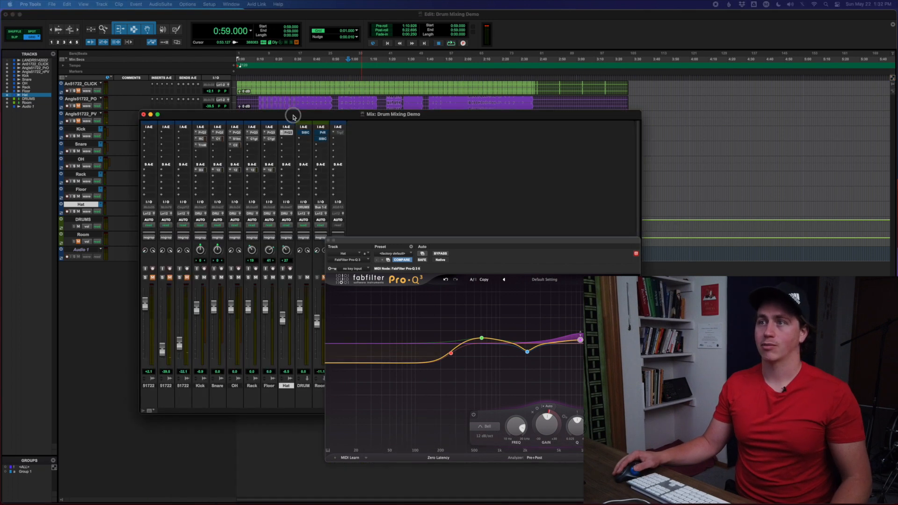
left_click(328, 241)
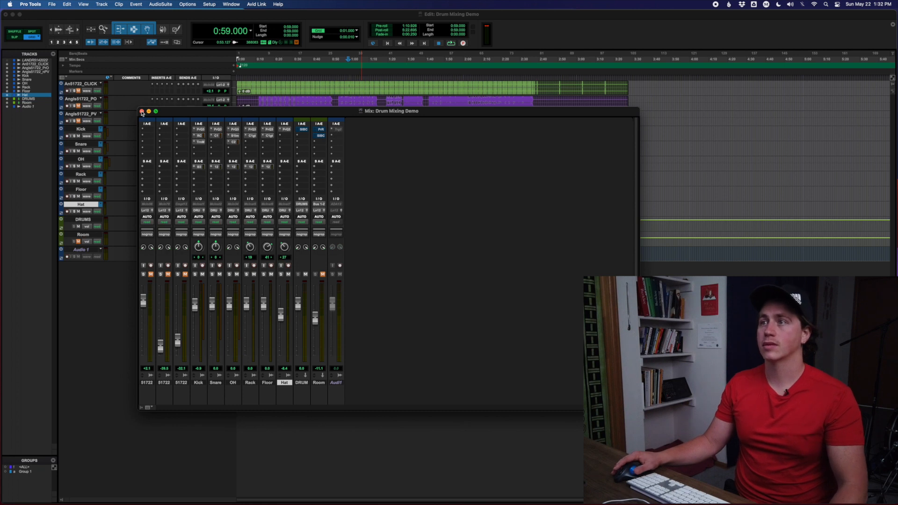
left_click(141, 112)
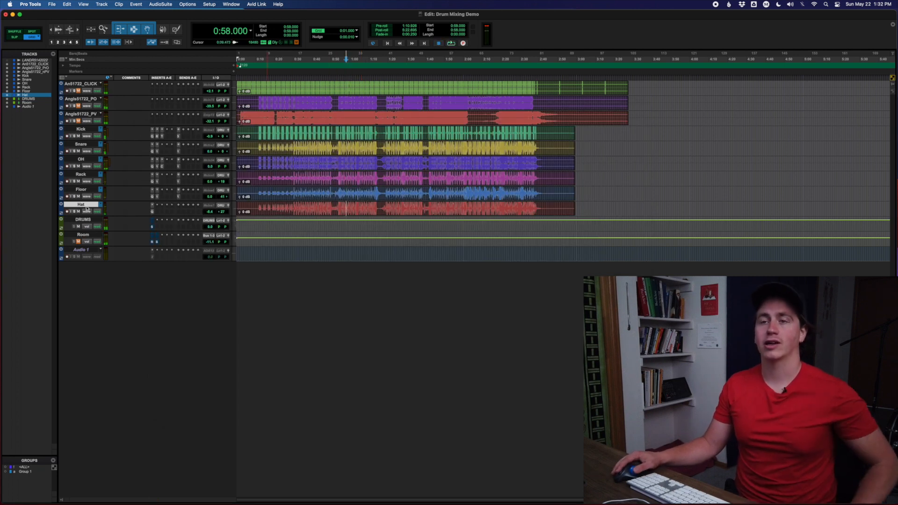
Open the DRUMS bus's Solid Bus Comp, take it out of bypass, and play the drums from 0:58
left_click(85, 220)
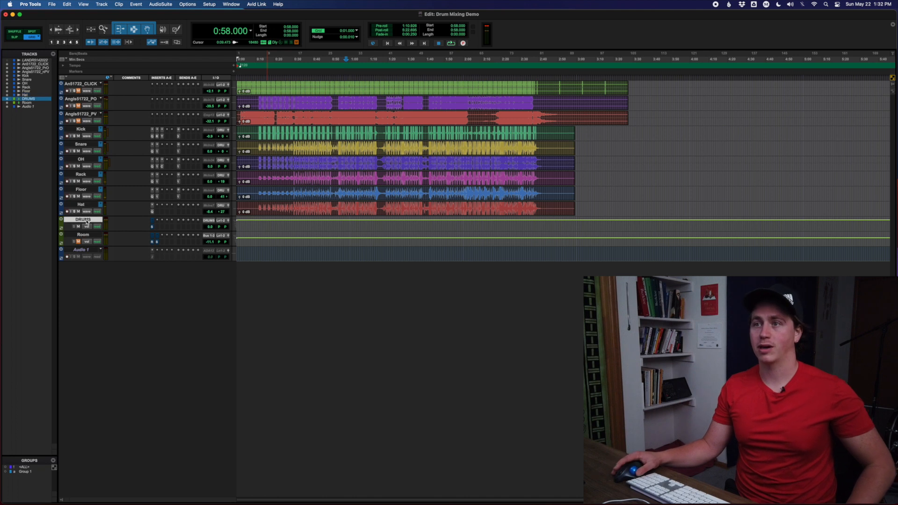
left_click(152, 228)
left_click_drag(448, 242, 567, 249)
key("space")
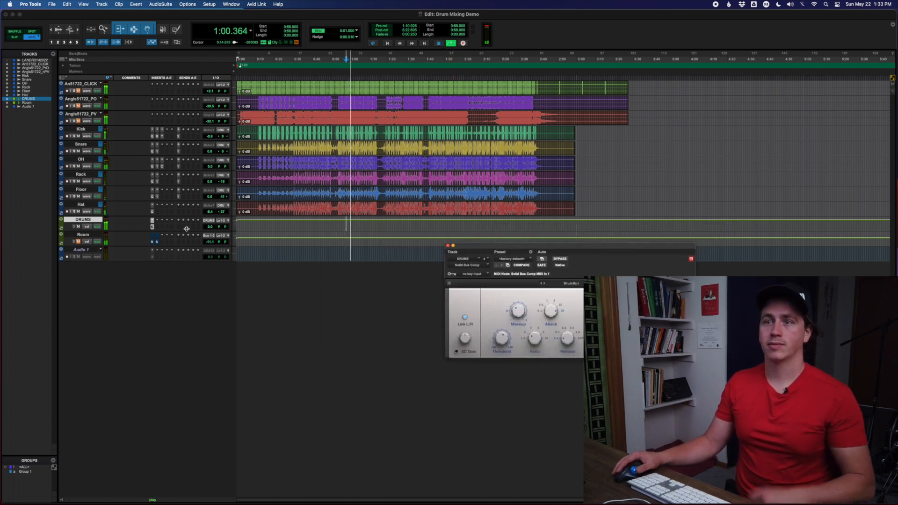
Compare the drums with the DRUMS bus's Solid Bus Comp bypassed and active, and stop playback
left_click(152, 227, "super")
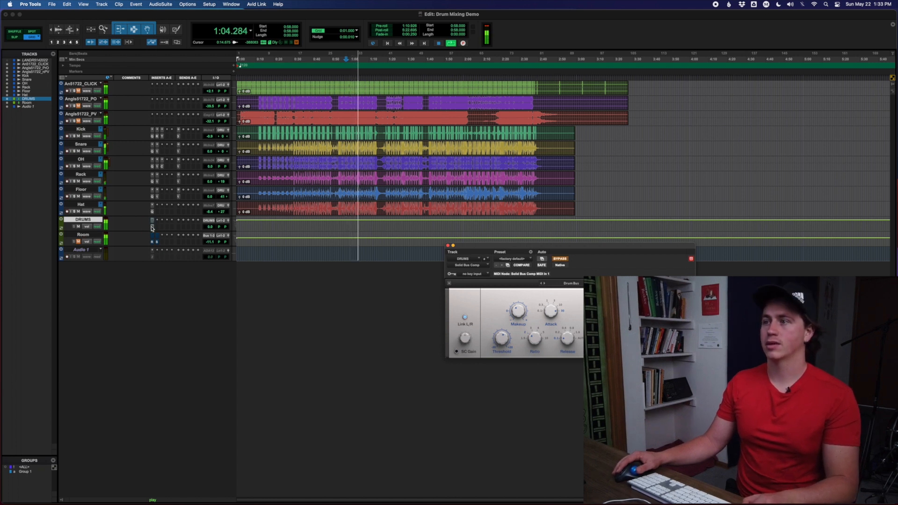
left_click(152, 228, "super")
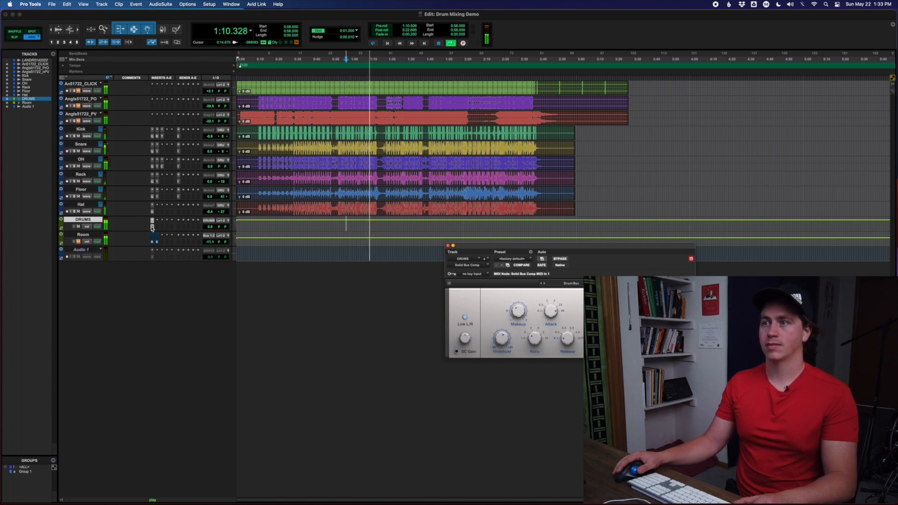
key("space")
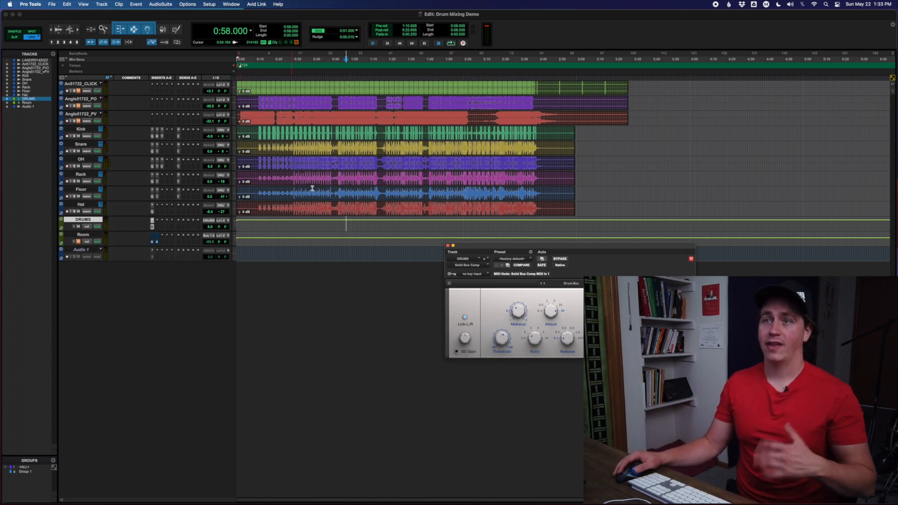
Set the playback start to 0:35 and open the Room track's FabFilter Pro-R, placing its window clear of the track controls
left_click(302, 131)
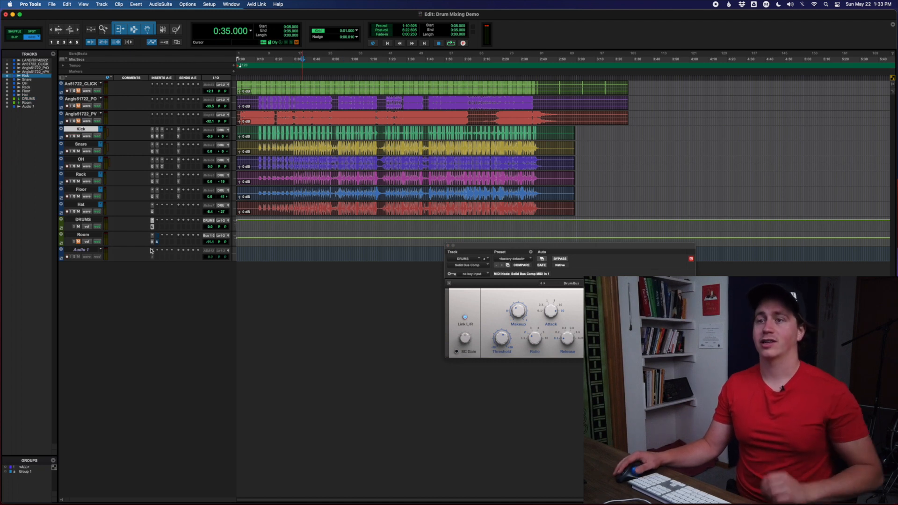
left_click(151, 243)
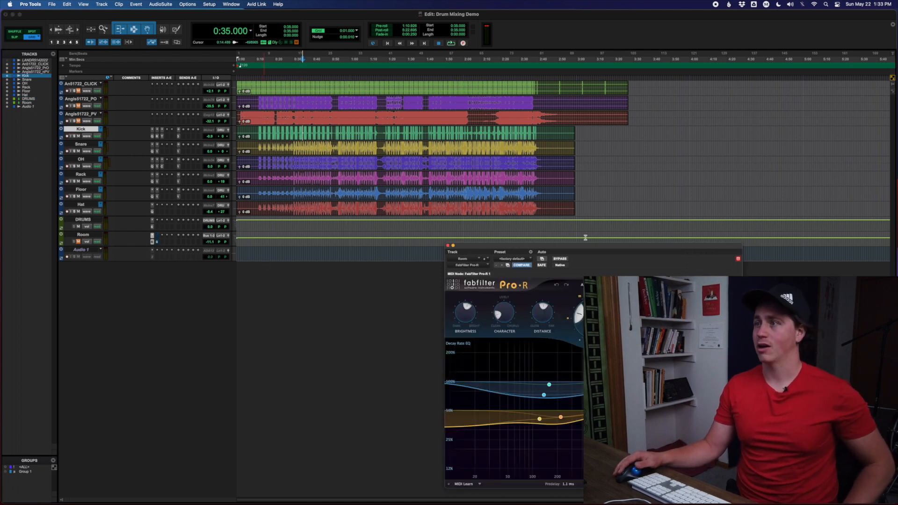
left_click_drag(567, 249, 688, 117)
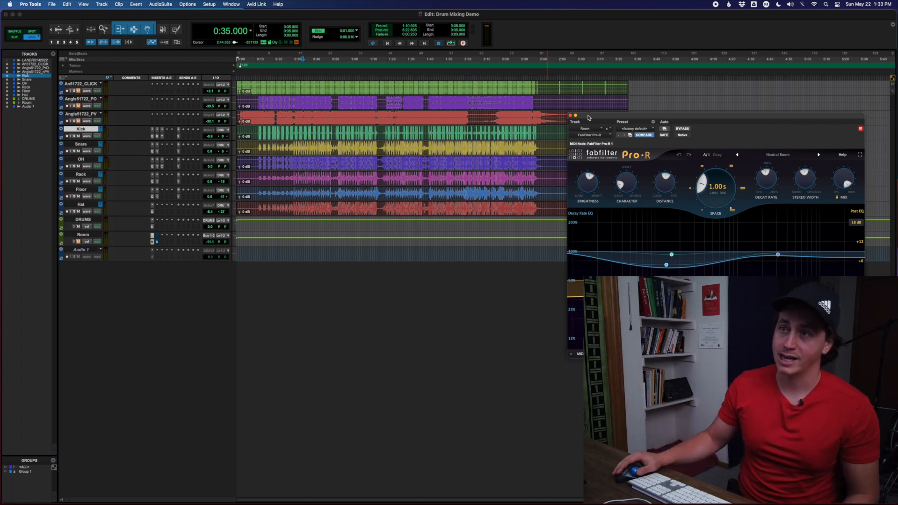
left_click_drag(615, 118, 612, 142)
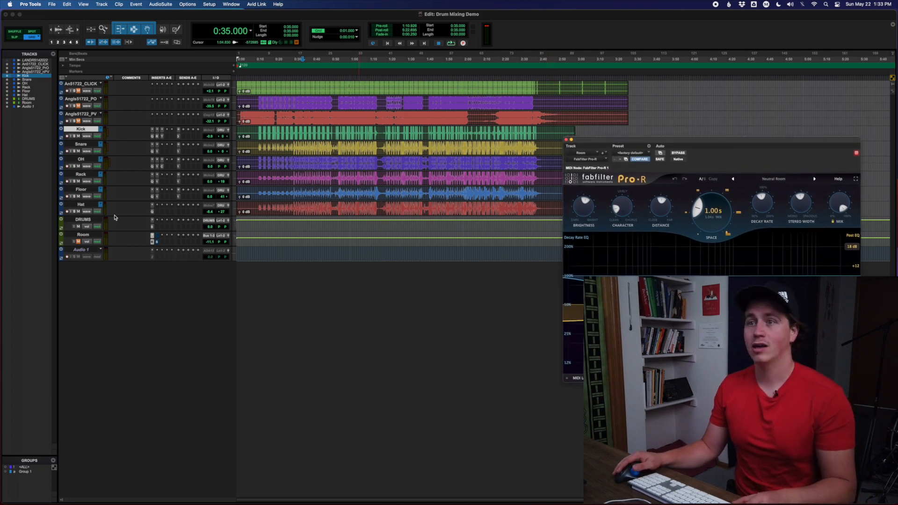
Play the drums from 0:35 and 0:37 to compare the Room reverb muted and unmuted, leaving it unmuted
key("space")
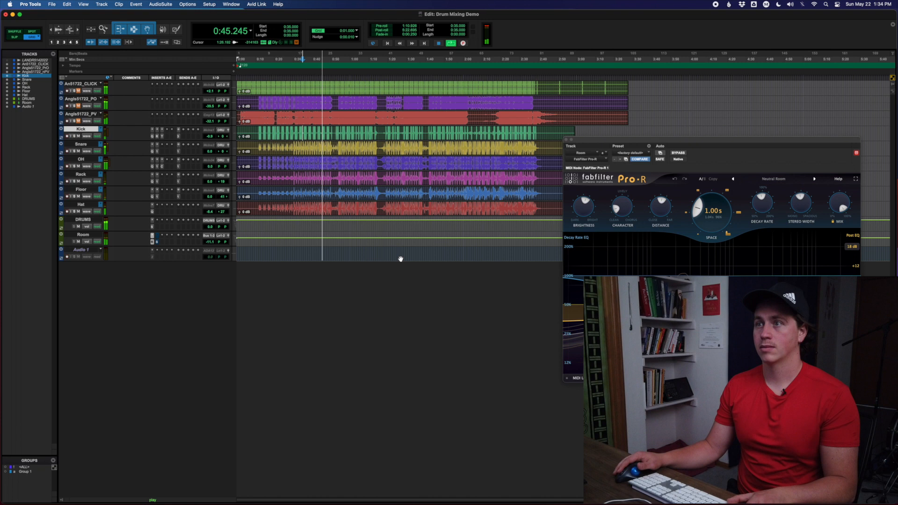
key("space")
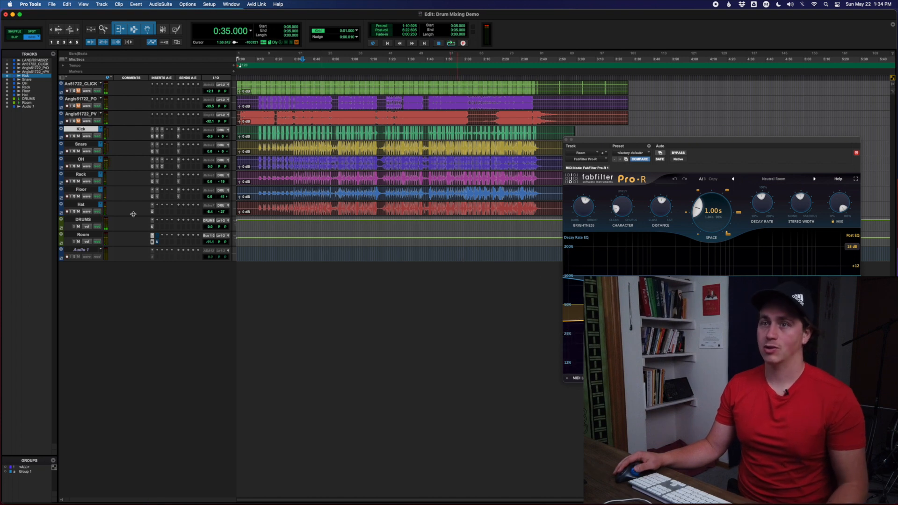
left_click(78, 241)
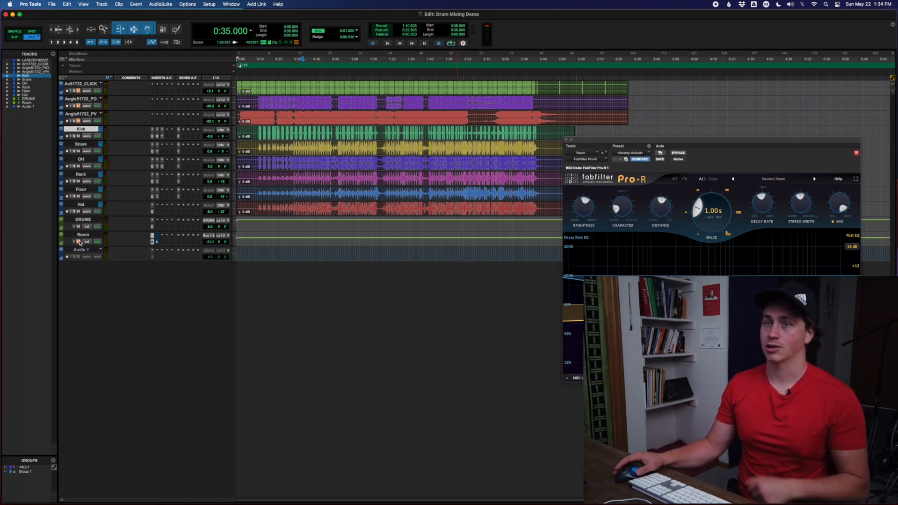
left_click(307, 148)
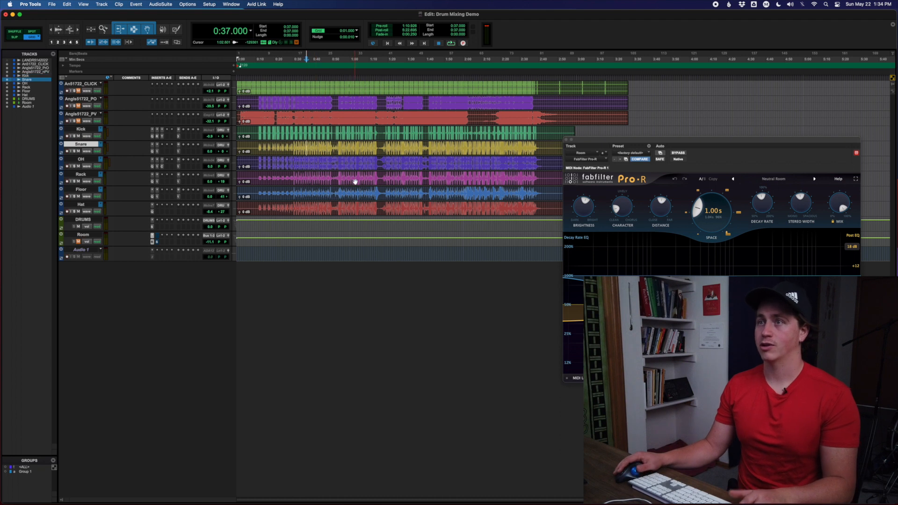
key("space")
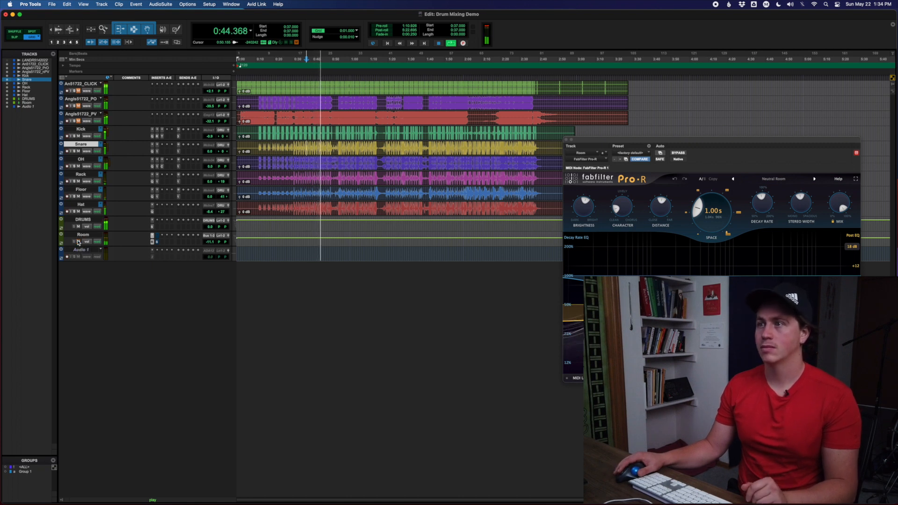
key("space")
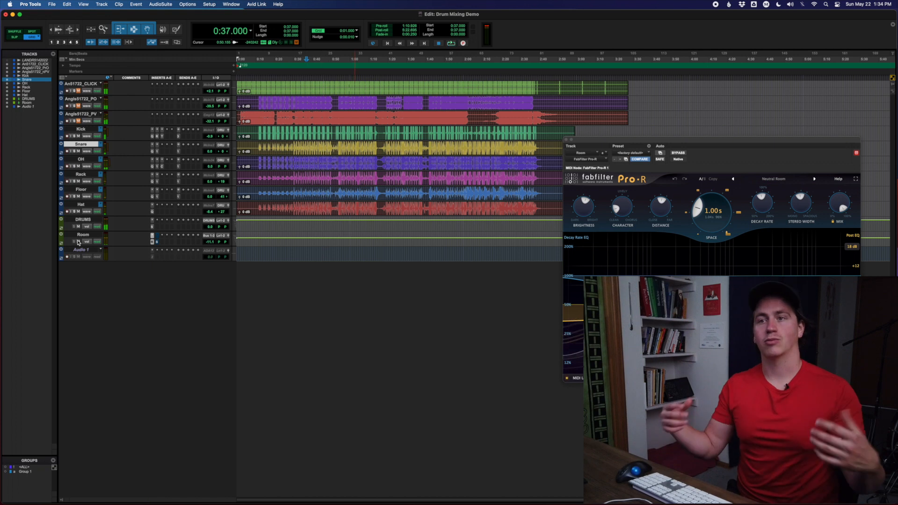
Open the Room track's Solid Bus Comp, set the playback start to 0:32, and take the compressor out of bypass
left_click(157, 242)
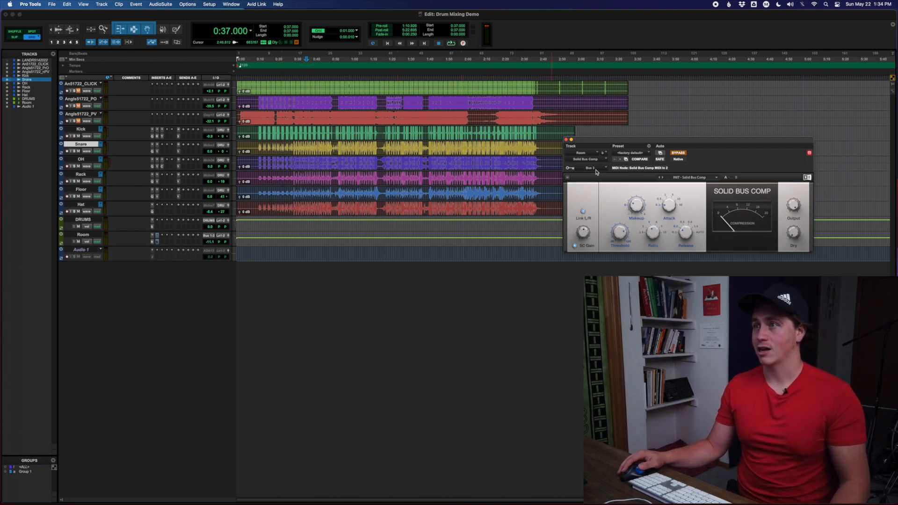
left_click(296, 161)
left_click(297, 152)
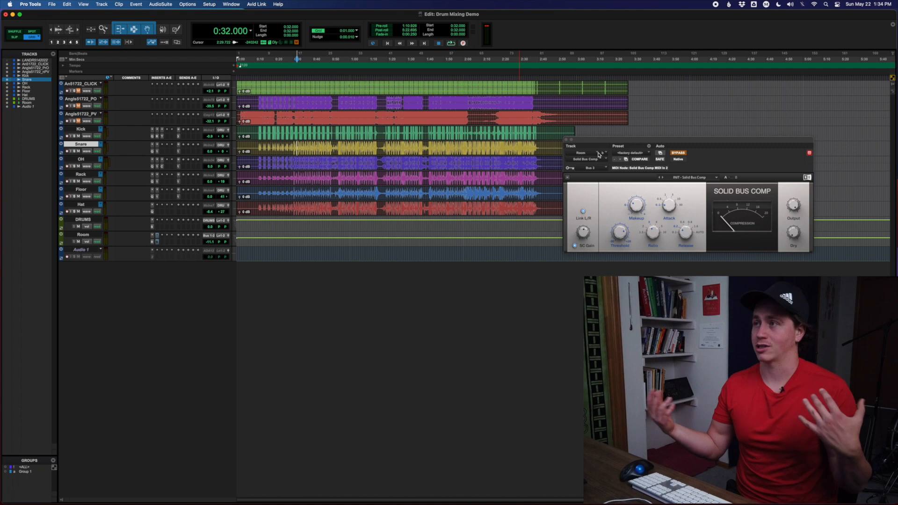
left_click(678, 152)
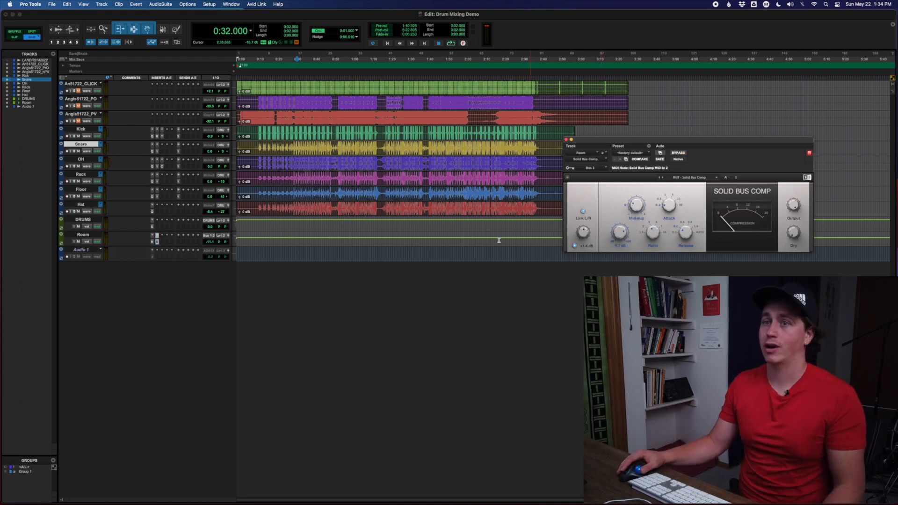
Play the drums from 0:32 to compare the Room's Solid Bus Comp active and bypassed, and stop playback
key("space")
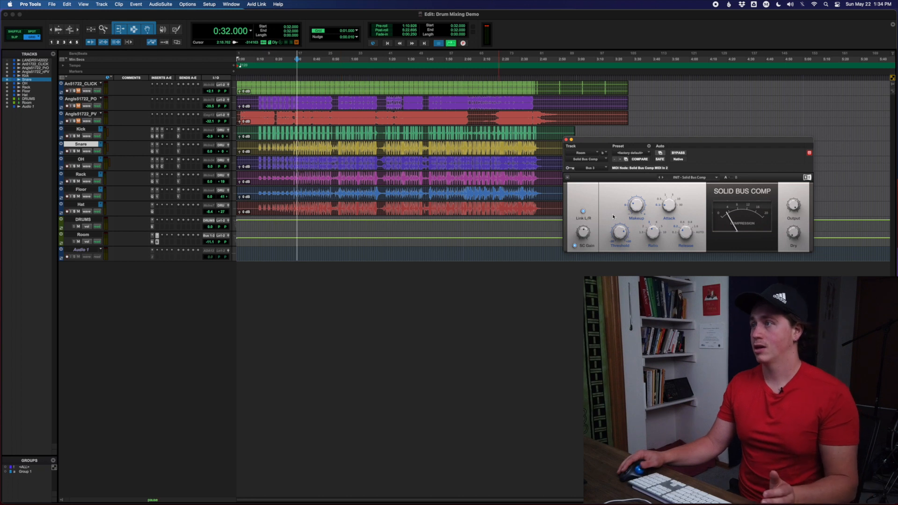
key("space")
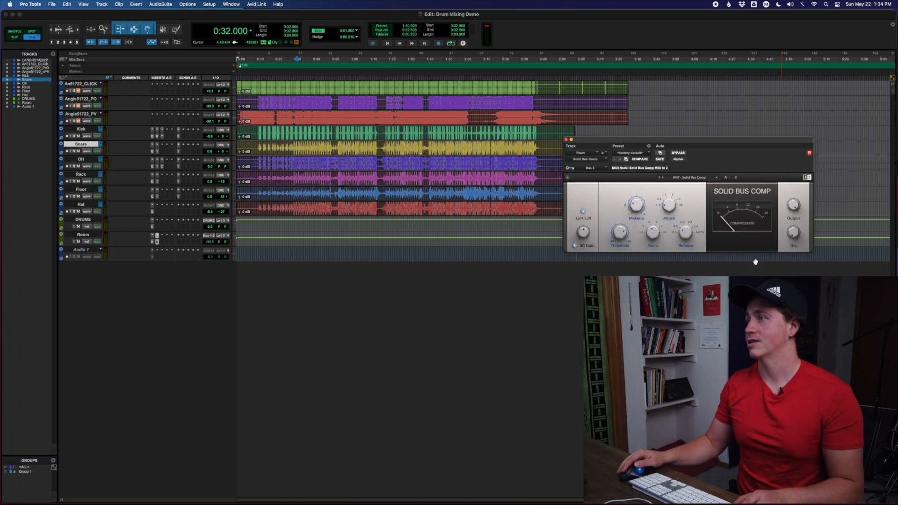
key("space")
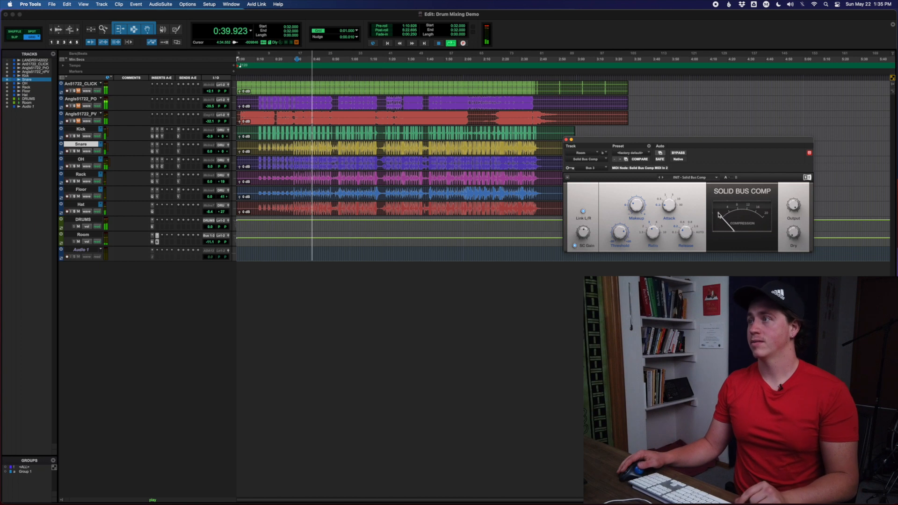
left_click(678, 152)
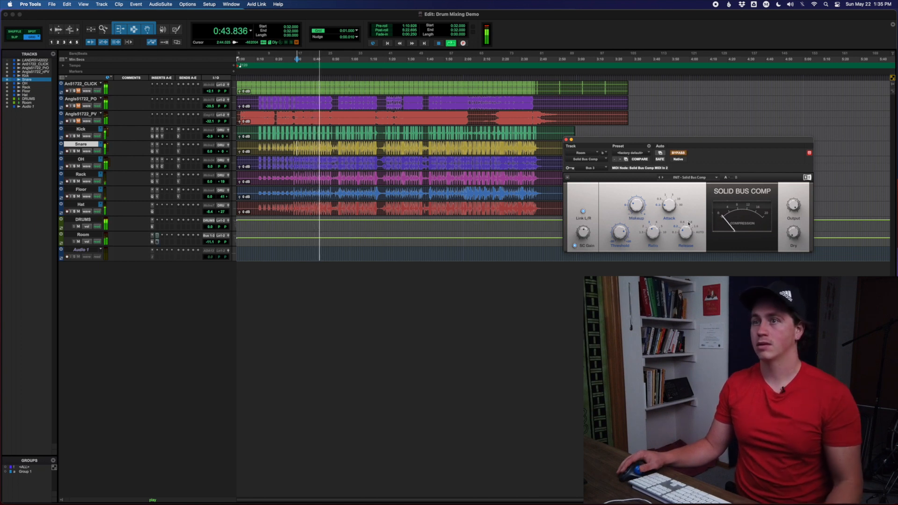
key("space")
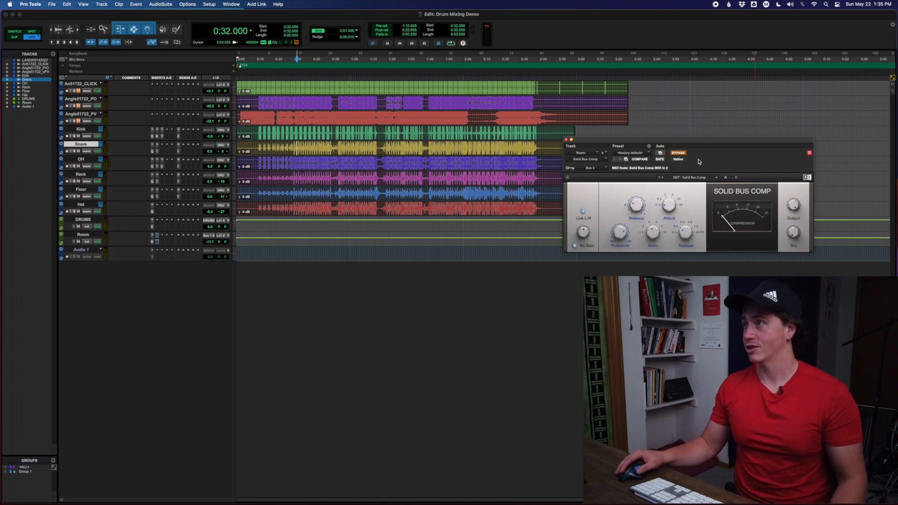
Reactivate the Room's Solid Bus Comp, replay the drums from 0:32, and close the compressor window
left_click(679, 153)
key("space")
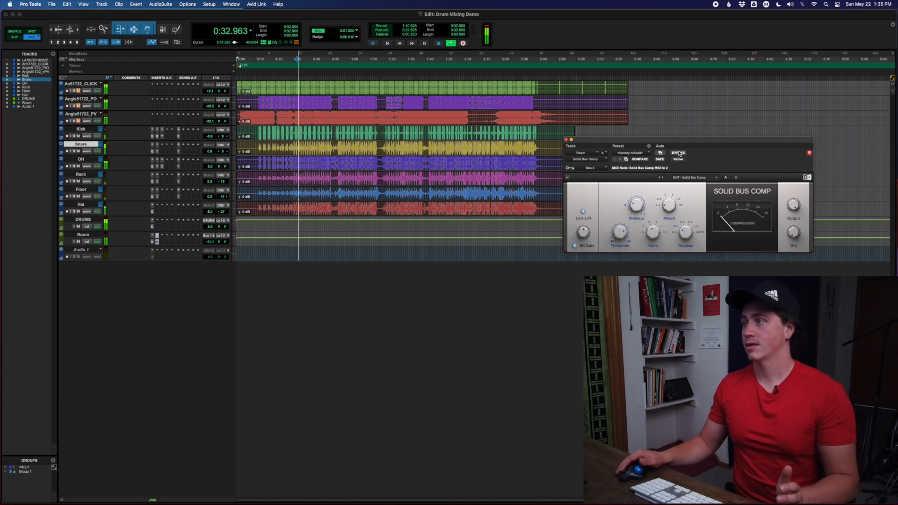
key("space")
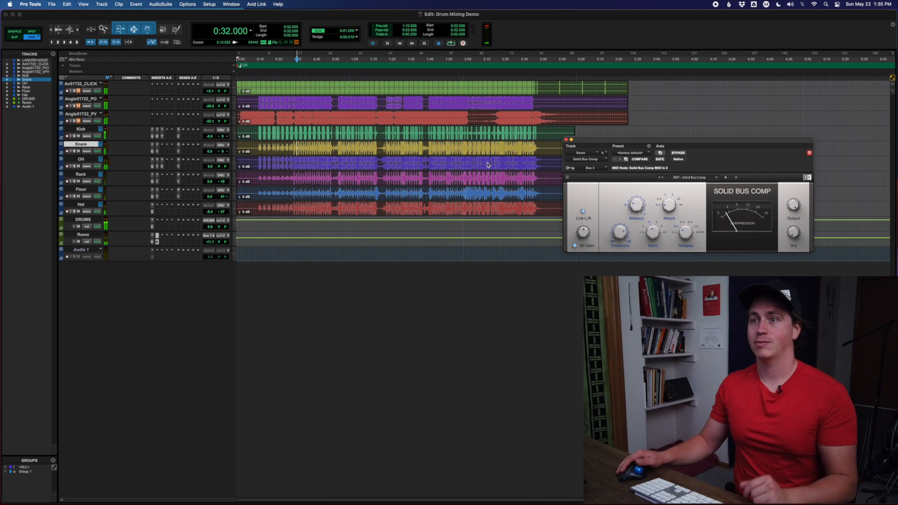
left_click(567, 140)
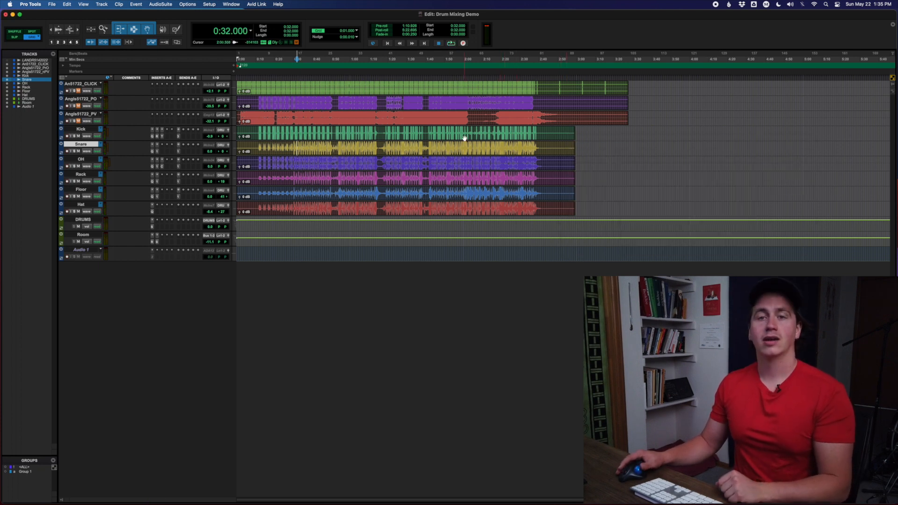
Set the playback start to 0:36 on the Kick track
left_click(303, 131)
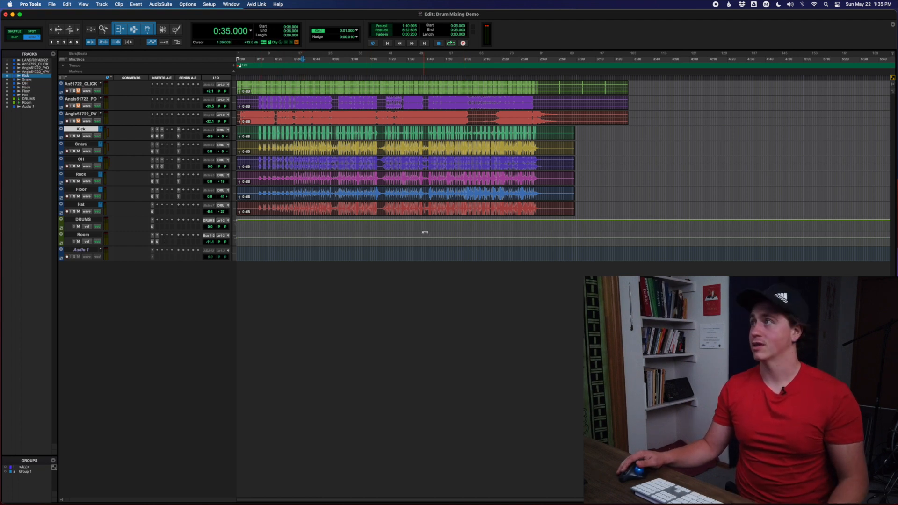
left_click(298, 129)
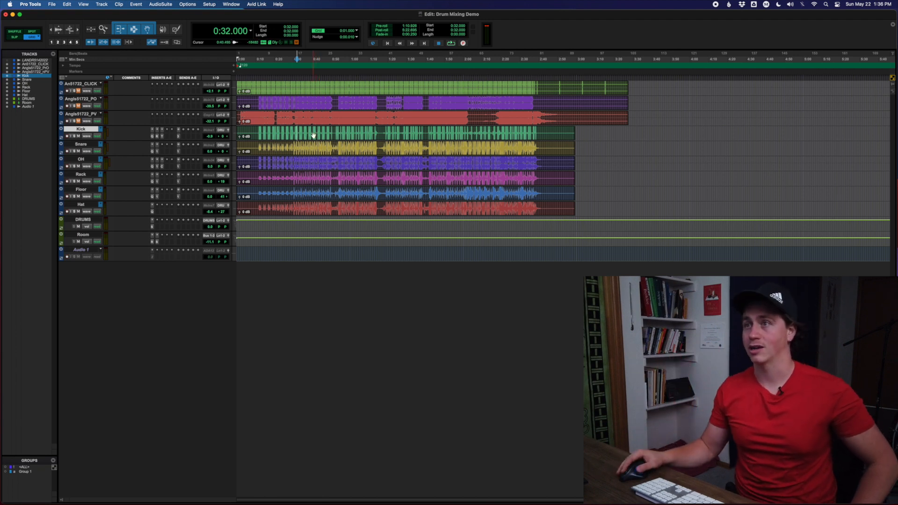
left_click(305, 133)
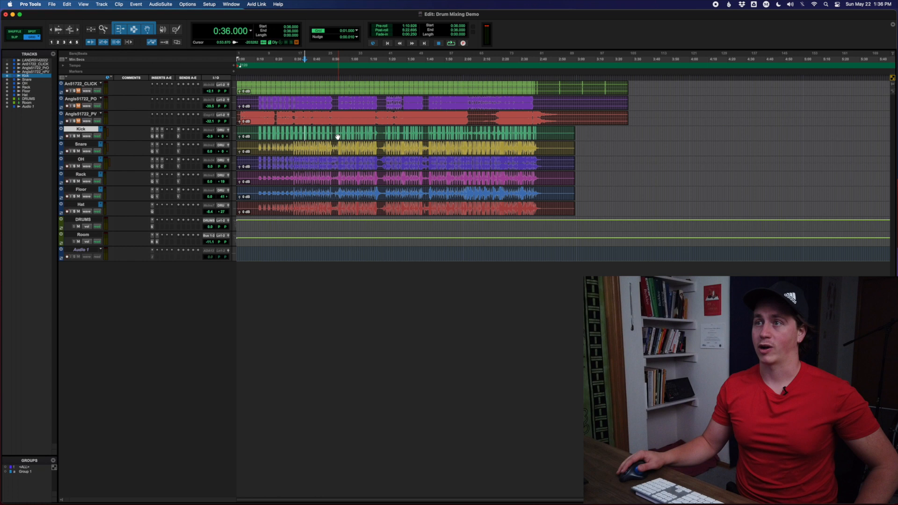